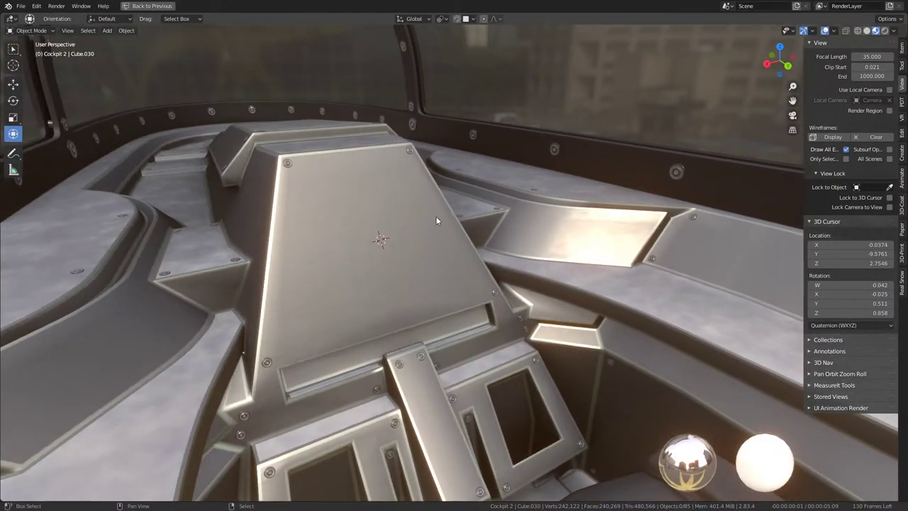
Add a plane, tilt it around X, shrink it and nudge it along Y.
{"action": "key", "text": "shift+a"}
{"action": "left_click", "coordinate": [494, 219]}
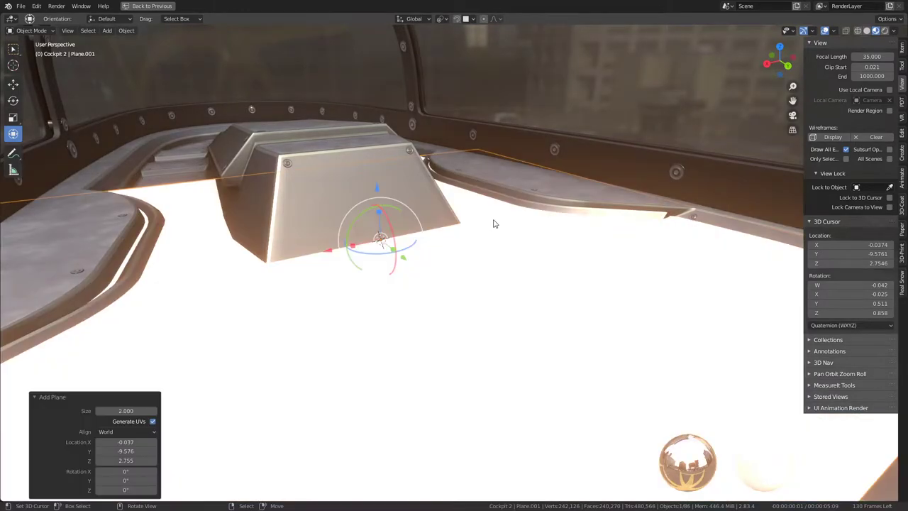
{"action": "key", "text": "r"}
{"action": "key", "text": "x"}
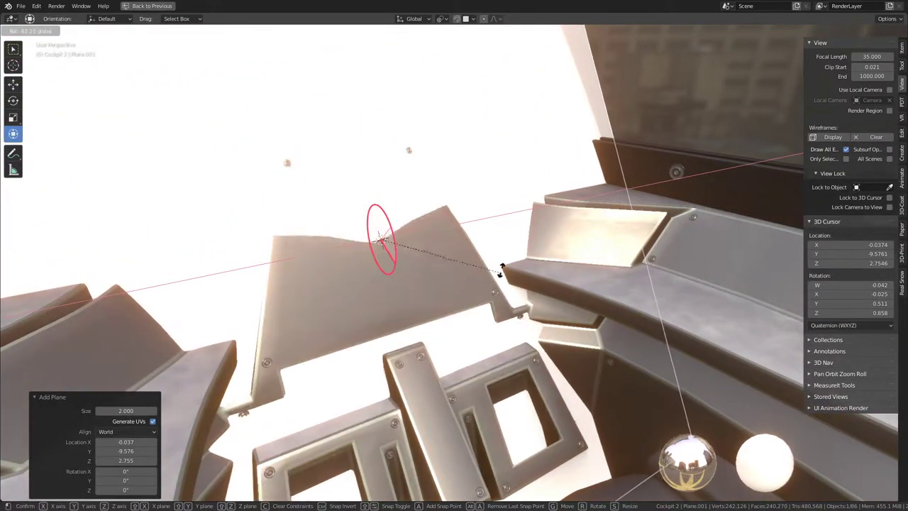
{"action": "left_click", "coordinate": [493, 226]}
{"action": "mouse_move", "coordinate": [493, 226]}
{"action": "middle_mouse_down"}
{"action": "mouse_move", "coordinate": [631, 213]}
{"action": "mouse_move", "coordinate": [490, 244]}
{"action": "middle_mouse_up"}
{"action": "key", "text": "Tab"}
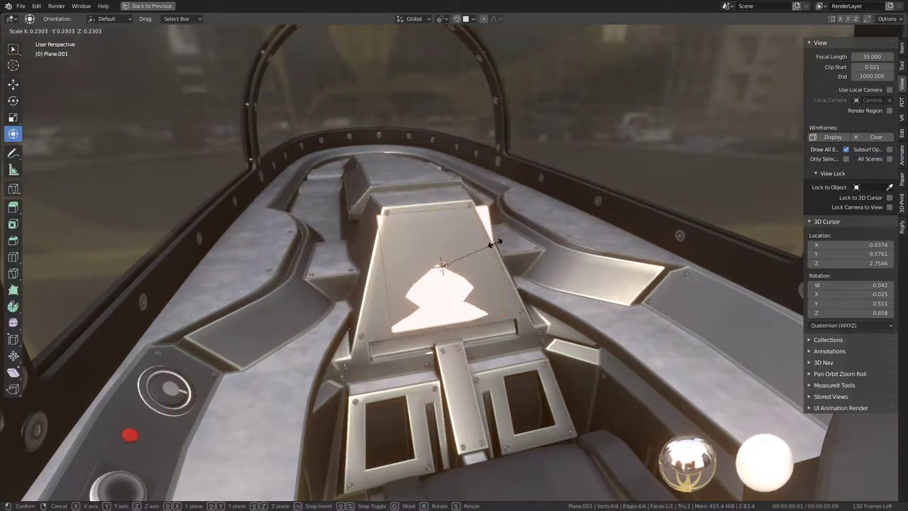
{"action": "key", "text": "Tab"}
{"action": "left_click_drag", "start_coordinate": [480, 282], "coordinate": [525, 288]}
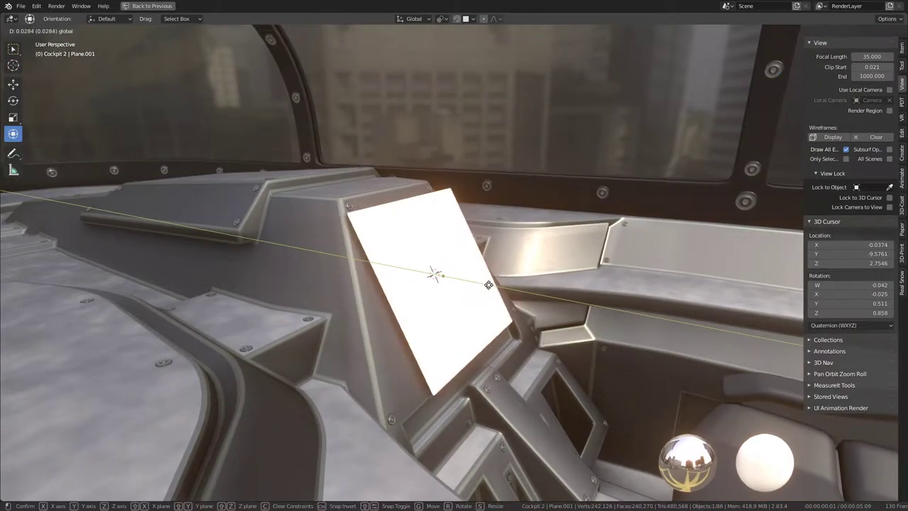
Snap the plane onto the top edge of the central console post via the 3D cursor.
{"action": "mouse_move", "coordinate": [525, 288]}
{"action": "middle_mouse_down"}
{"action": "mouse_move", "coordinate": [436, 292]}
{"action": "mouse_move", "coordinate": [455, 265]}
{"action": "mouse_move", "coordinate": [454, 168]}
{"action": "middle_mouse_up"}
{"action": "key", "text": "KP_Divide"}
{"action": "key", "text": "KP_Divide"}
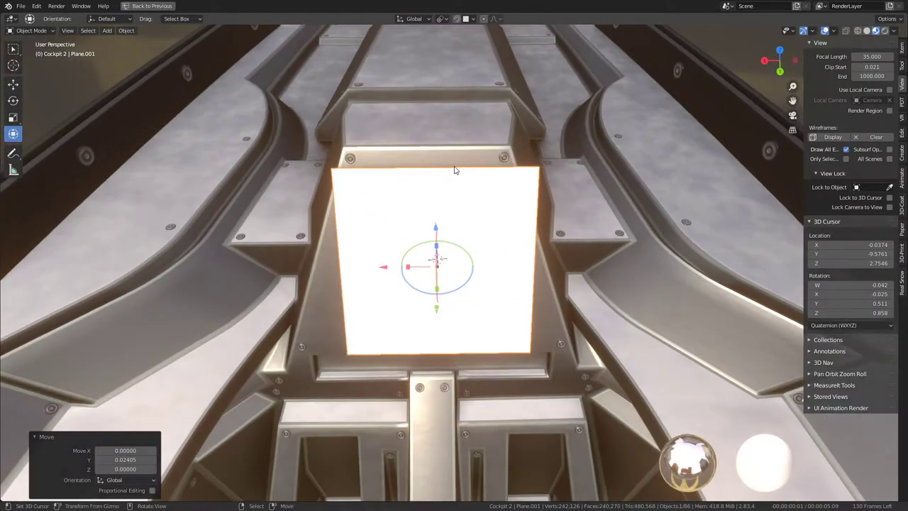
{"action": "key", "text": "Tab"}
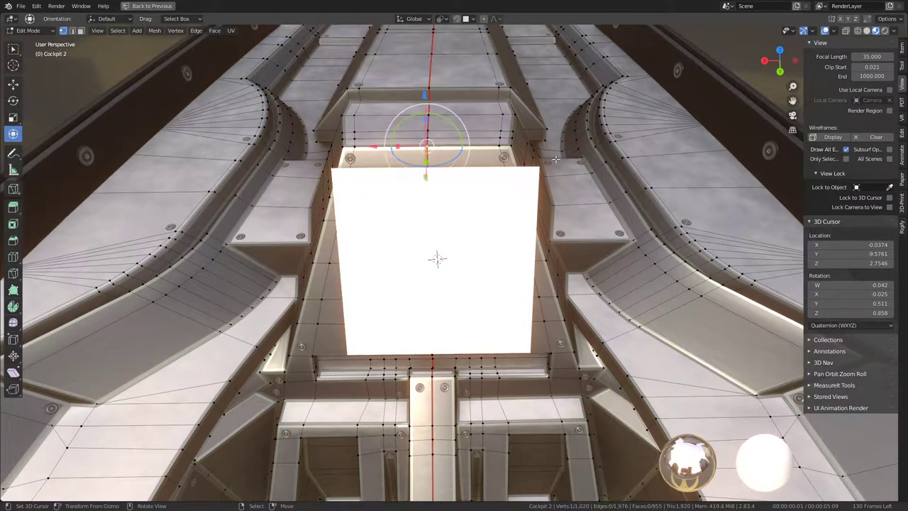
{"action": "key", "text": "shift+s"}
{"action": "left_click", "coordinate": [553, 203]}
{"action": "key", "text": "Tab"}
{"action": "key", "text": "shift+s"}
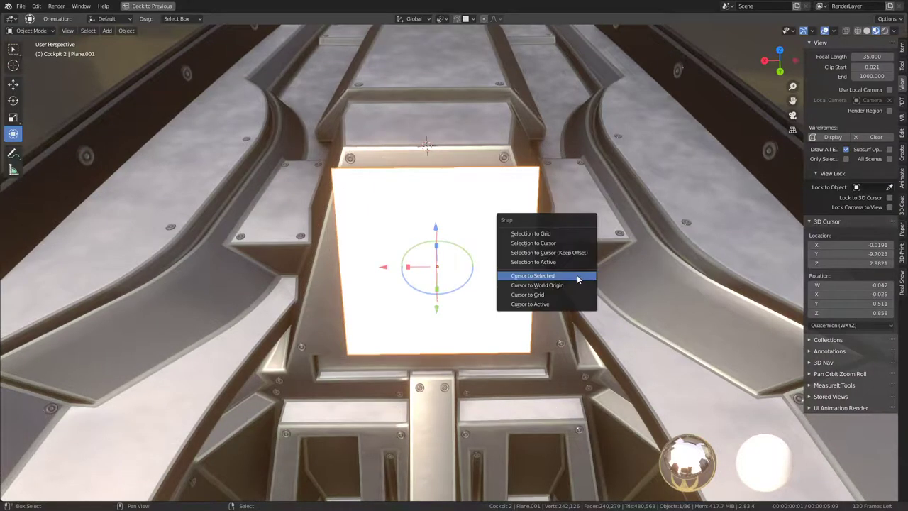
{"action": "left_click", "coordinate": [562, 245]}
{"action": "middle_click_drag", "start_coordinate": [481, 252], "coordinate": [552, 199]}
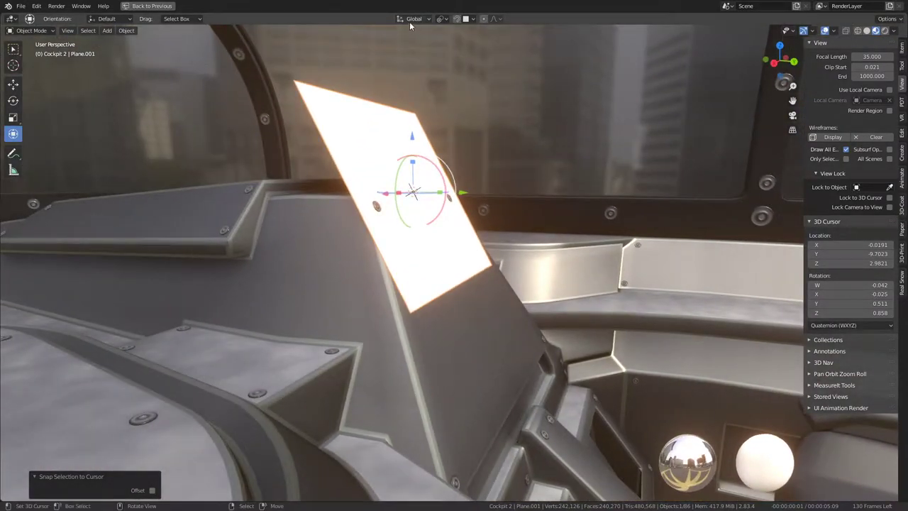
Switch transform orientation to Normal and slide the panel down its surface.
{"action": "left_click", "coordinate": [414, 18]}
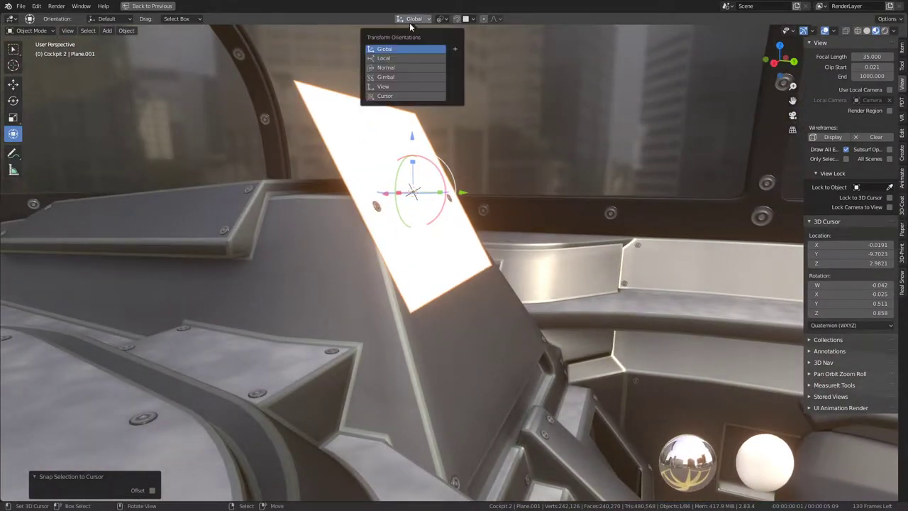
{"action": "left_click", "coordinate": [395, 66]}
{"action": "left_click_drag", "start_coordinate": [444, 245], "coordinate": [506, 341]}
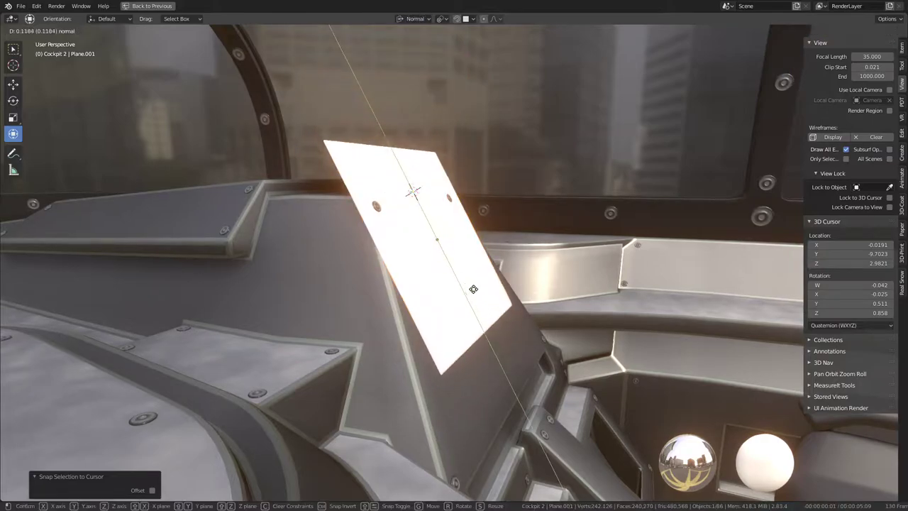
{"action": "left_click", "coordinate": [507, 343]}
{"action": "mouse_move", "coordinate": [507, 343]}
{"action": "middle_mouse_down"}
{"action": "mouse_move", "coordinate": [406, 321]}
{"action": "mouse_move", "coordinate": [366, 287]}
{"action": "mouse_move", "coordinate": [319, 295]}
{"action": "middle_mouse_up"}
{"action": "scroll", "coordinate": [405, 322], "scroll_direction": "down", "scroll_amount": 5}
{"action": "scroll", "coordinate": [406, 321], "scroll_direction": "up", "scroll_amount": 5}
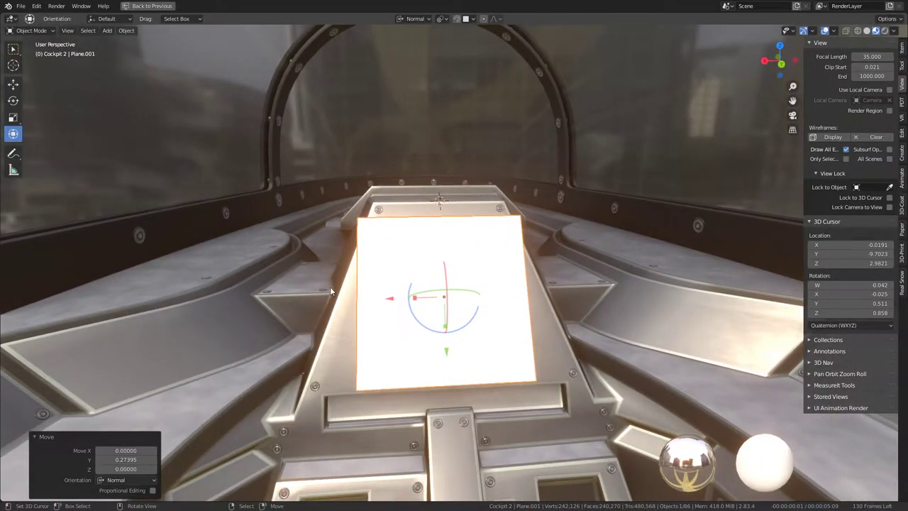
Widen the panel along X and push it 0.15321 out along its normal.
{"action": "key", "text": "Tab"}
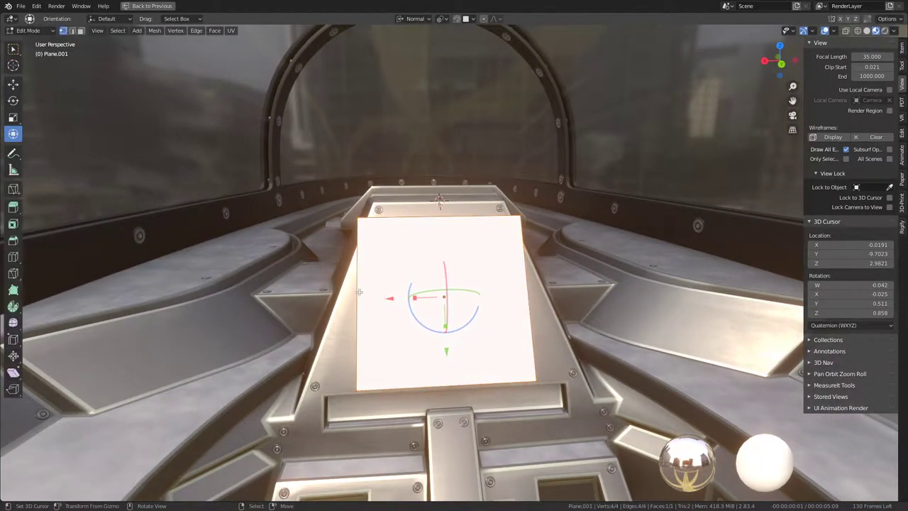
{"action": "key", "text": "s"}
{"action": "key", "text": "x"}
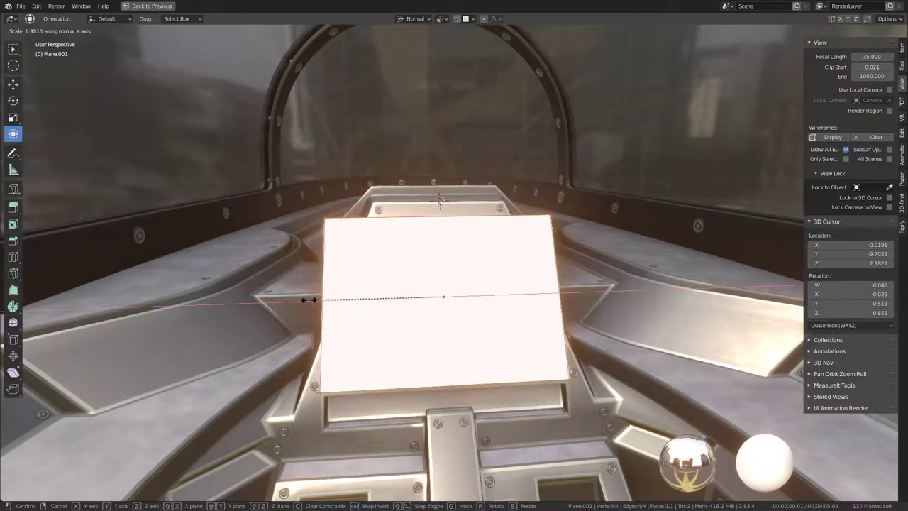
{"action": "left_click", "coordinate": [312, 301]}
{"action": "key", "text": "Tab"}
{"action": "mouse_move", "coordinate": [312, 301]}
{"action": "middle_mouse_down"}
{"action": "mouse_move", "coordinate": [525, 240]}
{"action": "mouse_move", "coordinate": [529, 271]}
{"action": "middle_mouse_up"}
{"action": "left_click_drag", "start_coordinate": [514, 277], "coordinate": [564, 272]}
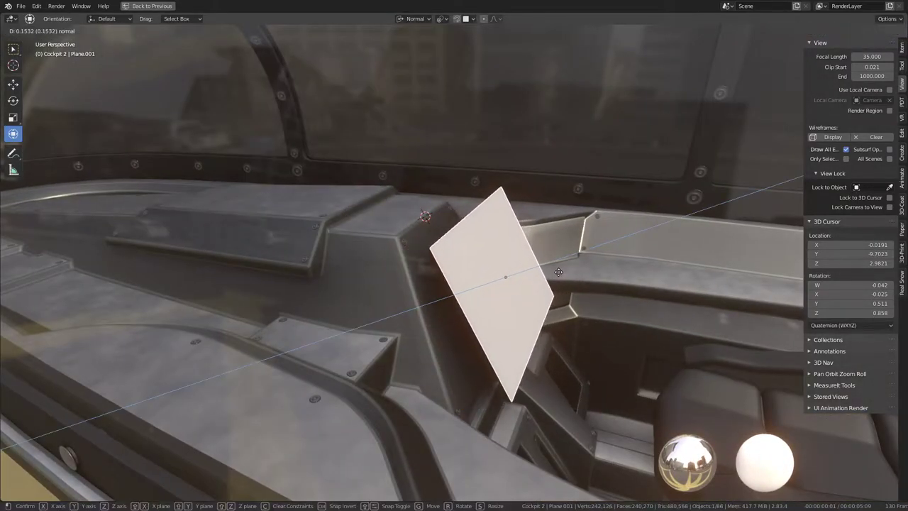
{"action": "mouse_move", "coordinate": [564, 271]}
{"action": "middle_mouse_down"}
{"action": "mouse_move", "coordinate": [438, 257]}
{"action": "mouse_move", "coordinate": [509, 258]}
{"action": "mouse_move", "coordinate": [496, 253]}
{"action": "mouse_move", "coordinate": [556, 230]}
{"action": "mouse_move", "coordinate": [514, 224]}
{"action": "mouse_move", "coordinate": [504, 192]}
{"action": "middle_mouse_up"}
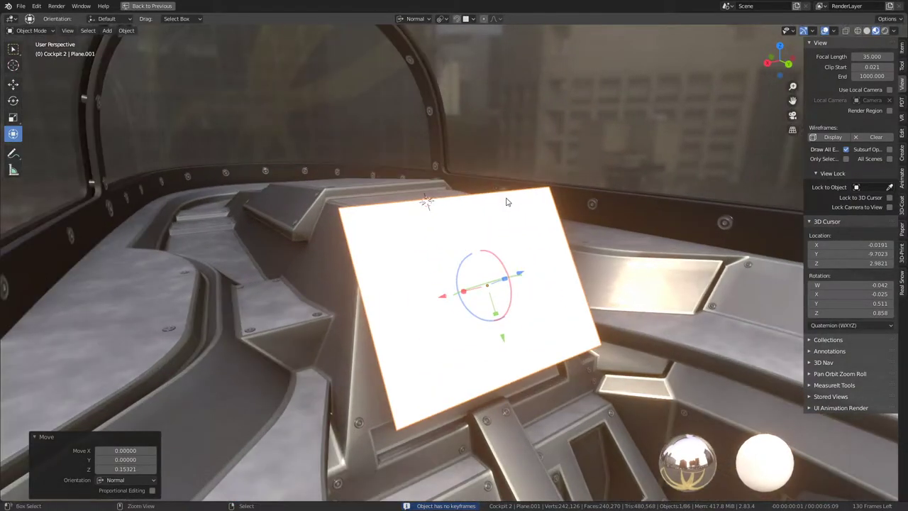
{"action": "key", "text": "ctrl+space"}
Select the Plane.001 screen panel in the viewport.
{"action": "left_click", "coordinate": [327, 187]}
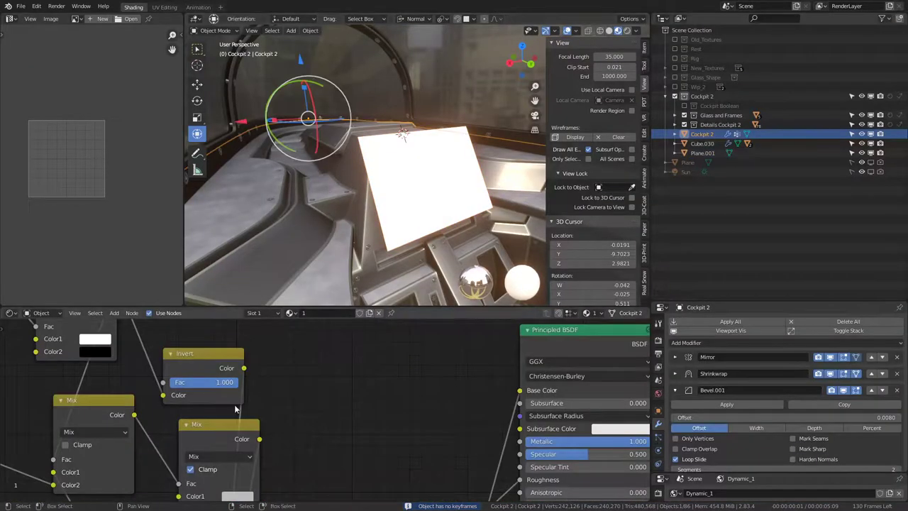
{"action": "key", "text": "ctrl+space"}
{"action": "mouse_move", "coordinate": [541, 279]}
{"action": "middle_mouse_down"}
{"action": "mouse_move", "coordinate": [458, 270]}
{"action": "mouse_move", "coordinate": [479, 269]}
{"action": "middle_mouse_up"}
{"action": "left_click", "coordinate": [456, 269]}
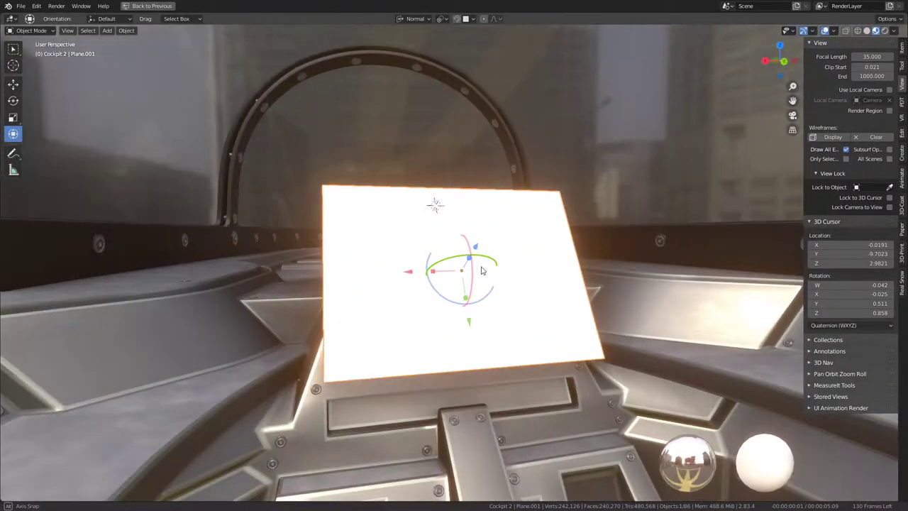
{"action": "key", "text": "ctrl+space"}
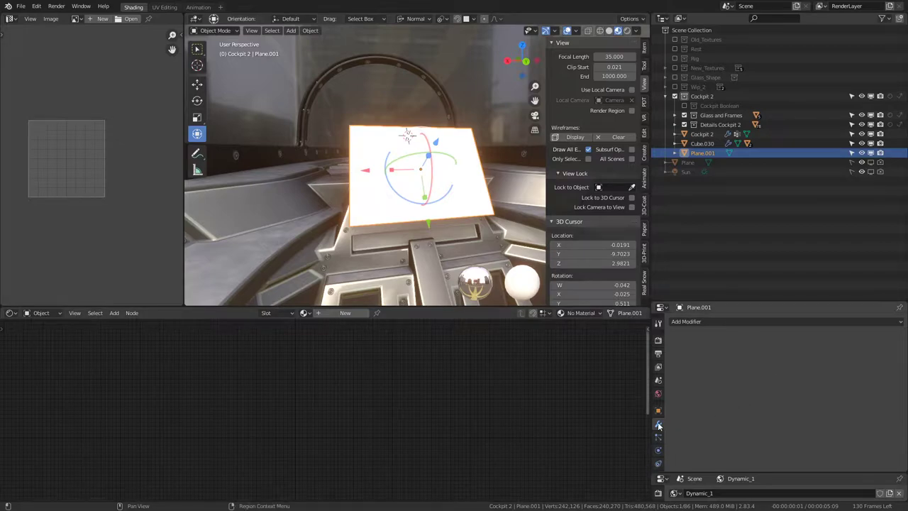
Create Material.007 for Plane.001 and darken its Base Color to black.
{"action": "left_click", "coordinate": [658, 445]}
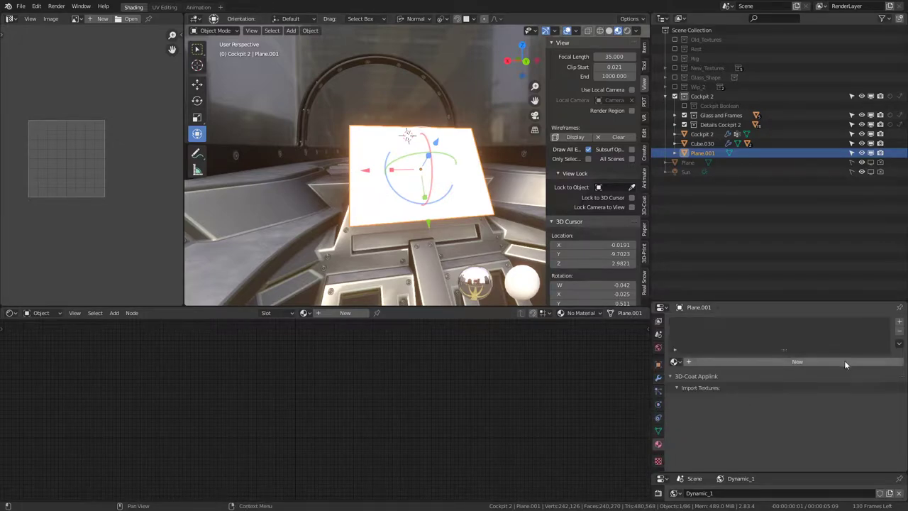
{"action": "left_click", "coordinate": [797, 362]}
{"action": "scroll", "coordinate": [328, 397], "scroll_direction": "up", "scroll_amount": 2}
{"action": "scroll", "coordinate": [341, 394], "scroll_direction": "up", "scroll_amount": 2}
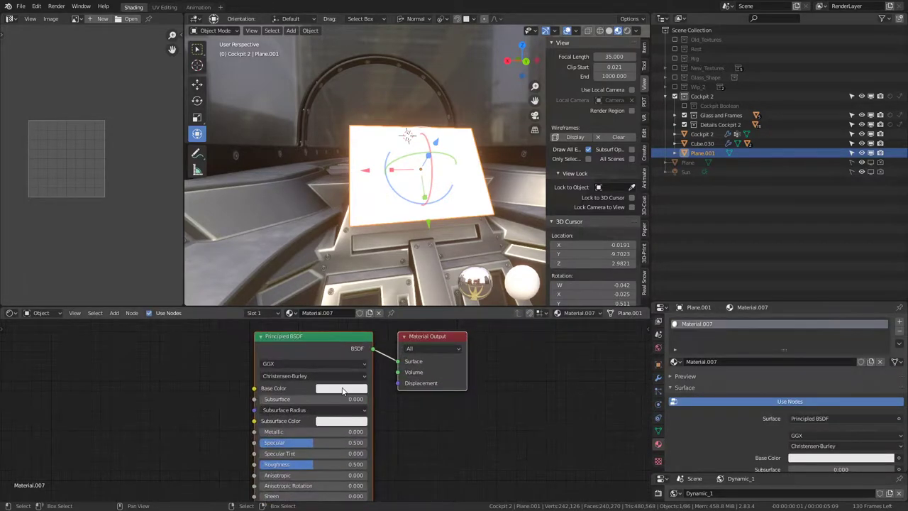
{"action": "left_click", "coordinate": [343, 389]}
{"action": "left_click_drag", "start_coordinate": [398, 289], "coordinate": [401, 305]}
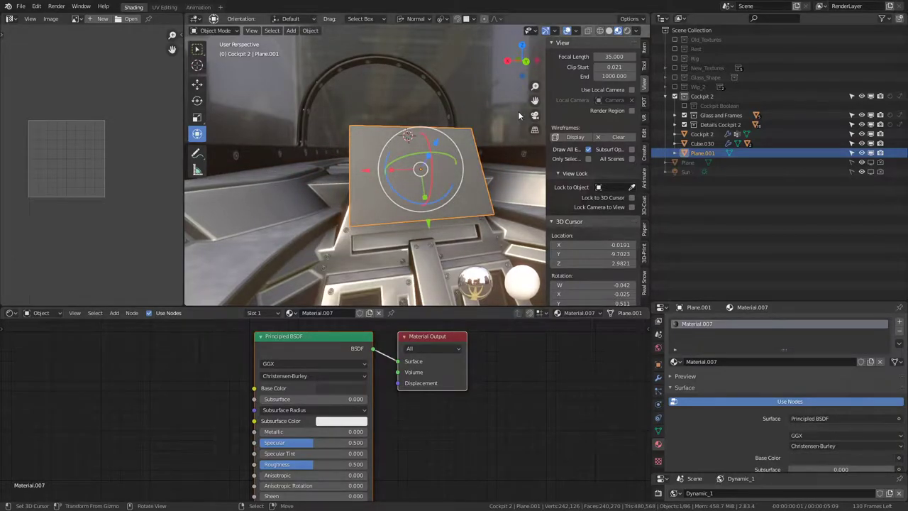
{"action": "key", "text": "ctrl+space"}
{"action": "mouse_move", "coordinate": [444, 153]}
{"action": "middle_mouse_down"}
{"action": "mouse_move", "coordinate": [431, 198]}
{"action": "mouse_move", "coordinate": [488, 195]}
{"action": "mouse_move", "coordinate": [506, 226]}
{"action": "middle_mouse_up"}
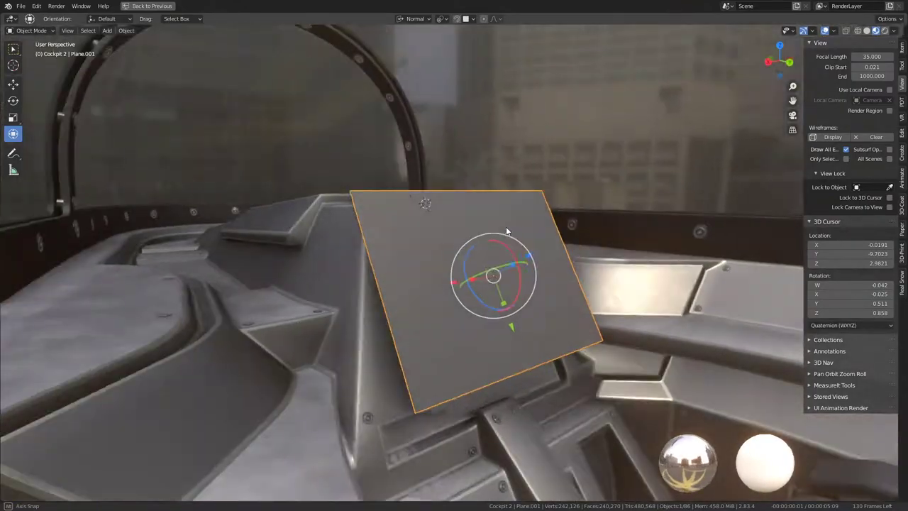
Extrude Plane.001's face along its normal into a thin slab.
{"action": "mouse_move", "coordinate": [598, 262]}
{"action": "middle_mouse_down"}
{"action": "mouse_move", "coordinate": [506, 285]}
{"action": "mouse_move", "coordinate": [435, 288]}
{"action": "mouse_move", "coordinate": [505, 259]}
{"action": "mouse_move", "coordinate": [600, 254]}
{"action": "mouse_move", "coordinate": [612, 244]}
{"action": "middle_mouse_up"}
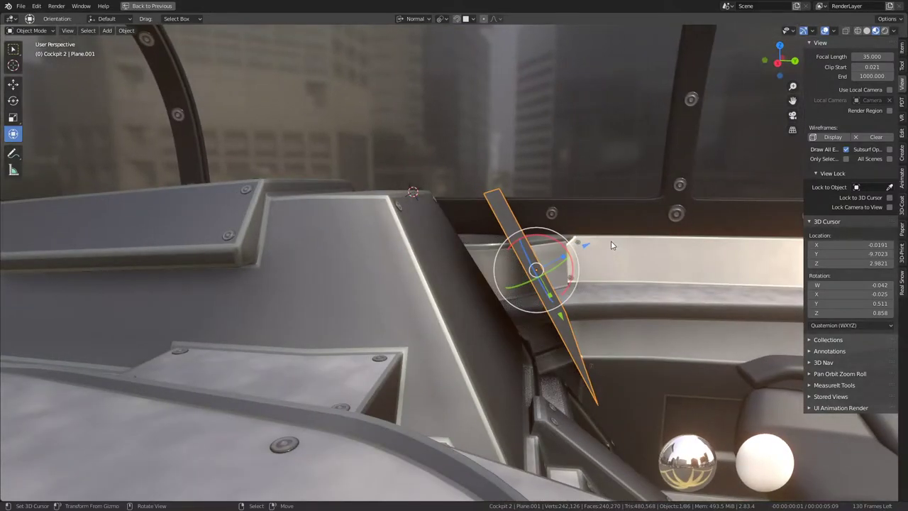
{"action": "key", "text": "Tab"}
{"action": "key", "text": "Tab"}
{"action": "key", "text": "Tab"}
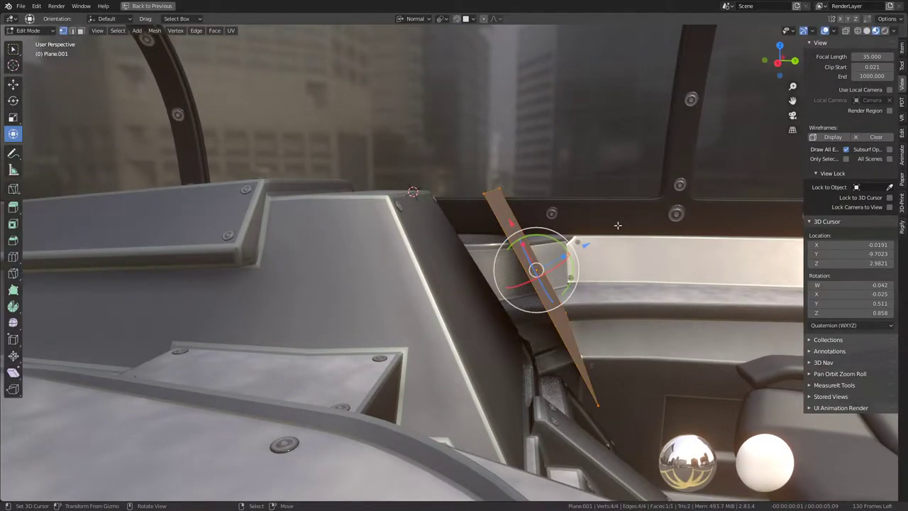
{"action": "key", "text": "r"}
{"action": "key", "text": "Escape"}
{"action": "key", "text": "e"}
{"action": "key", "text": "Escape"}
{"action": "key", "text": "e"}
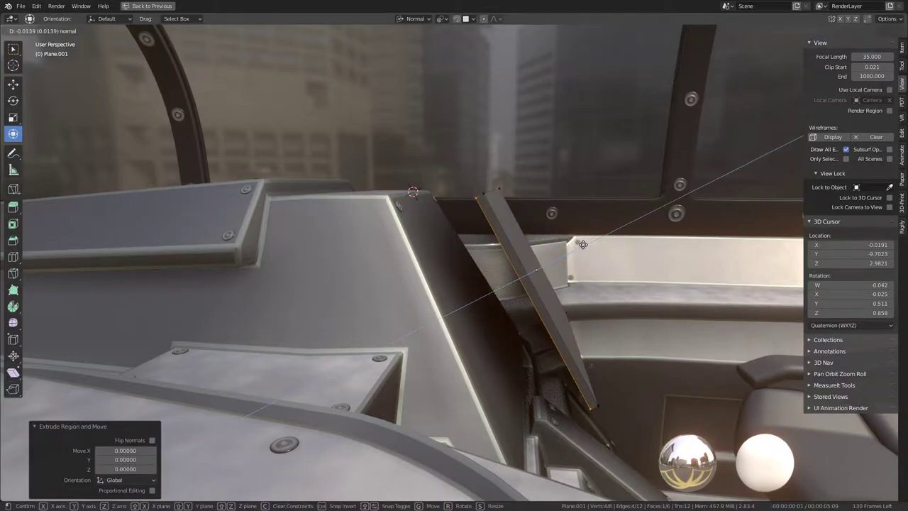
{"action": "left_click", "coordinate": [580, 244]}
{"action": "key", "text": "Tab"}
{"action": "mouse_move", "coordinate": [504, 233]}
{"action": "middle_mouse_down"}
{"action": "mouse_move", "coordinate": [449, 249]}
{"action": "mouse_move", "coordinate": [537, 244]}
{"action": "middle_mouse_up"}
{"action": "key", "text": "Tab"}
{"action": "key", "text": "KP_Decimal"}
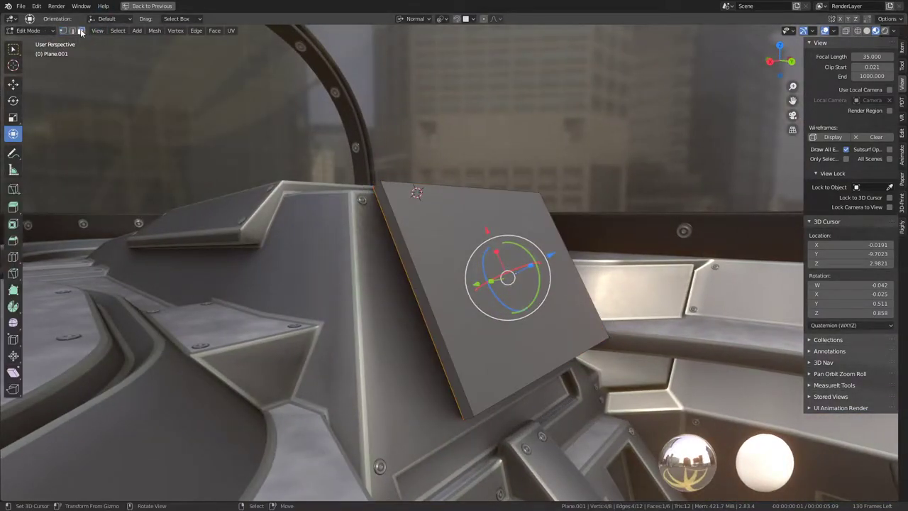
Try extruding and shrinking the front face, then undo the attempt.
{"action": "key", "text": "shift+KP_7"}
{"action": "key", "text": "e"}
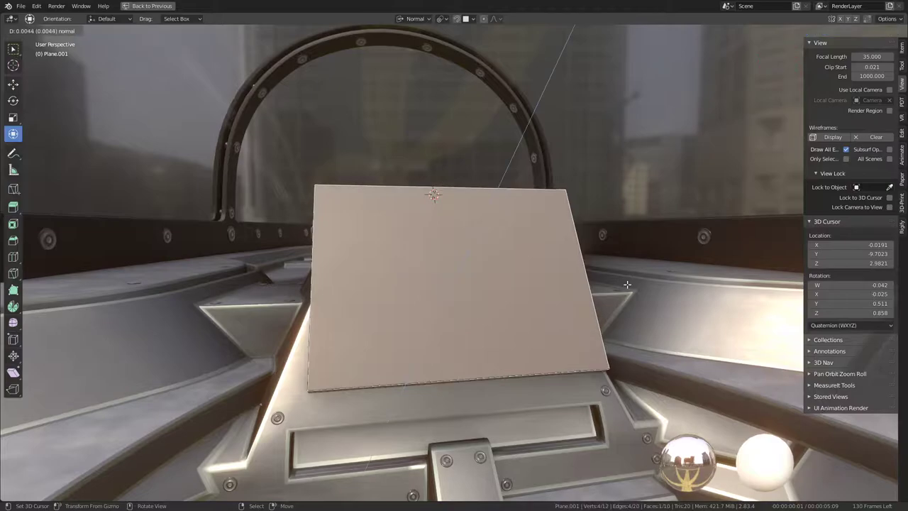
{"action": "key", "text": "Escape"}
{"action": "key", "text": "s"}
{"action": "left_click", "coordinate": [635, 293]}
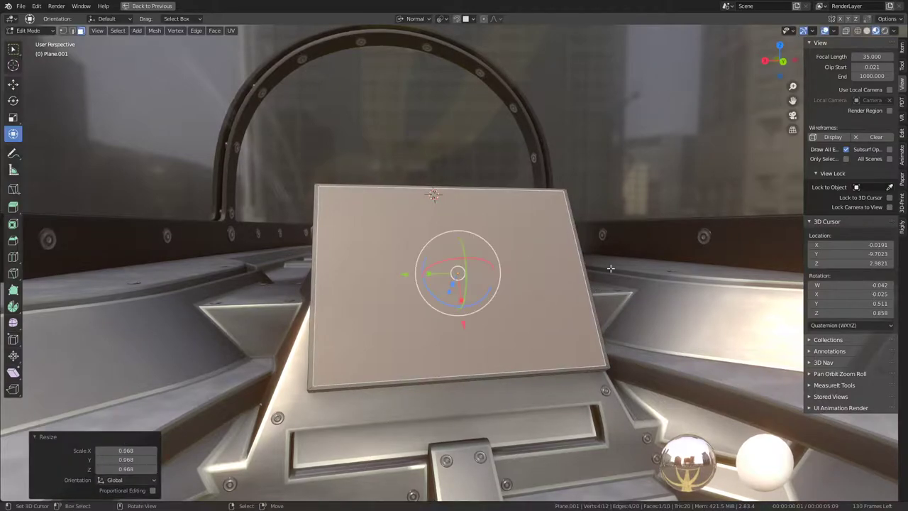
{"action": "middle_click_drag", "start_coordinate": [610, 265], "coordinate": [561, 232]}
{"action": "key", "text": "ctrl+z"}
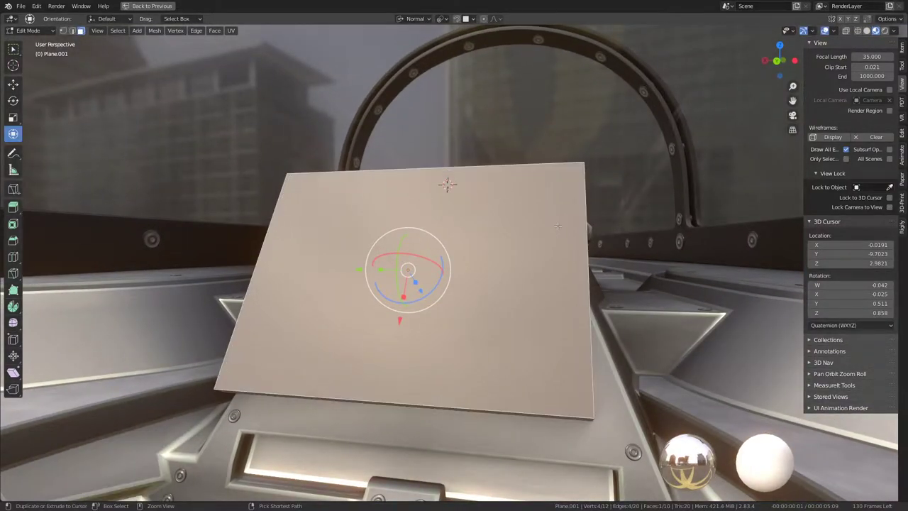
{"action": "key", "text": "e"}
{"action": "key", "text": "Escape"}
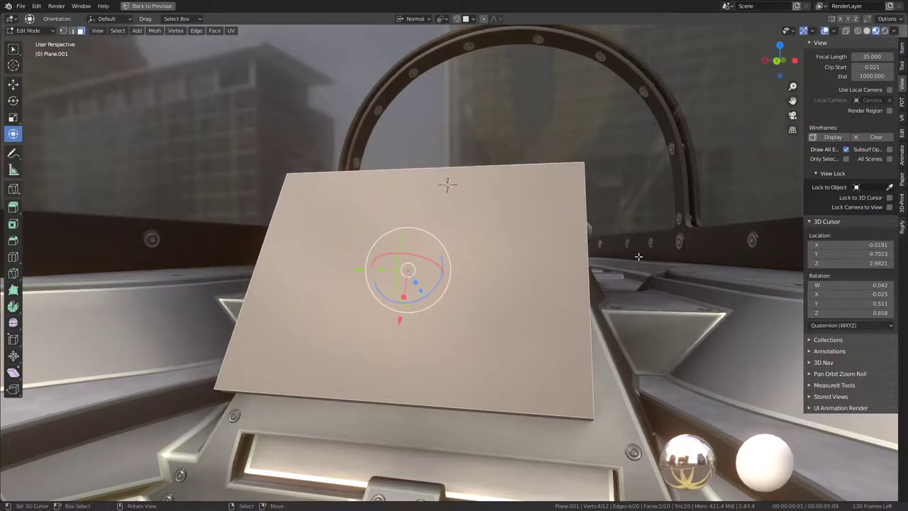
{"action": "mouse_move", "coordinate": [641, 255]}
{"action": "middle_mouse_down"}
{"action": "mouse_move", "coordinate": [598, 248]}
{"action": "mouse_move", "coordinate": [638, 260]}
{"action": "middle_mouse_up"}
Inset the slab's front face by 0.0063 and restore the Shading layout.
{"action": "key", "text": "ctrl+f"}
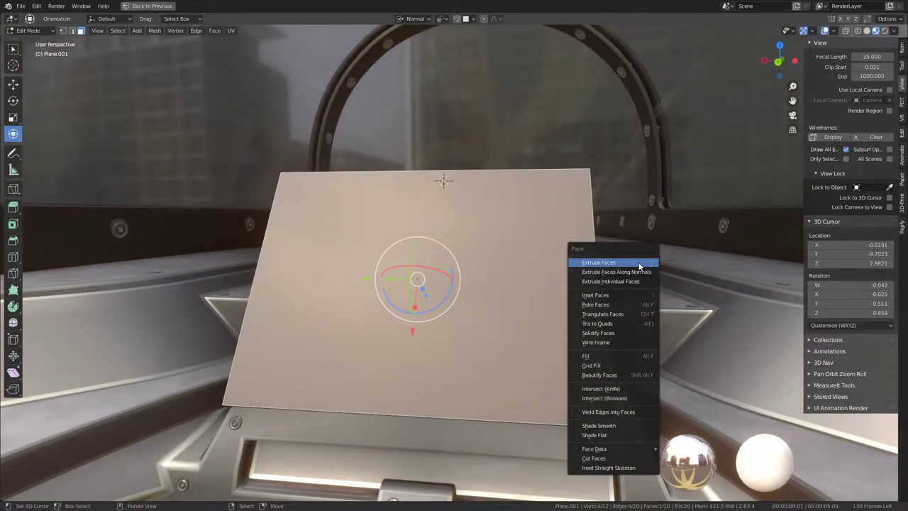
{"action": "left_click", "coordinate": [620, 296]}
{"action": "left_click", "coordinate": [620, 296]}
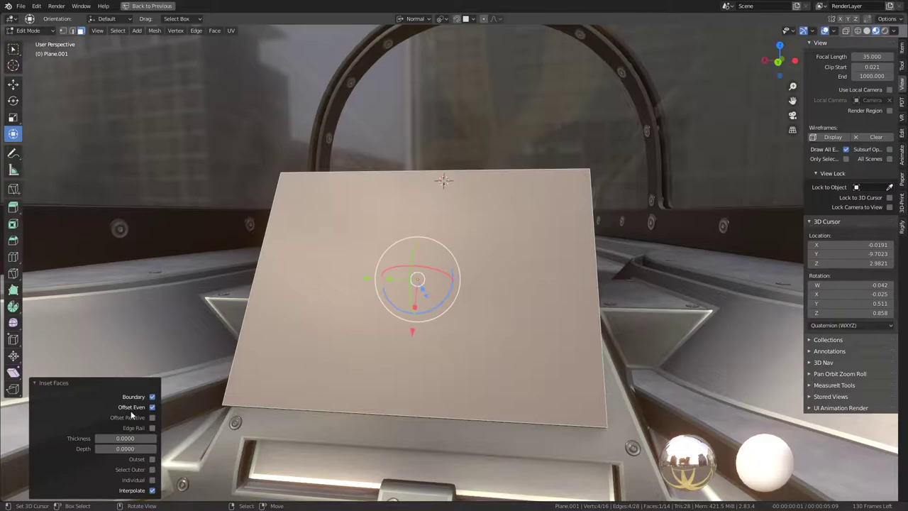
{"action": "left_click_drag", "start_coordinate": [125, 437], "coordinate": [135, 438]}
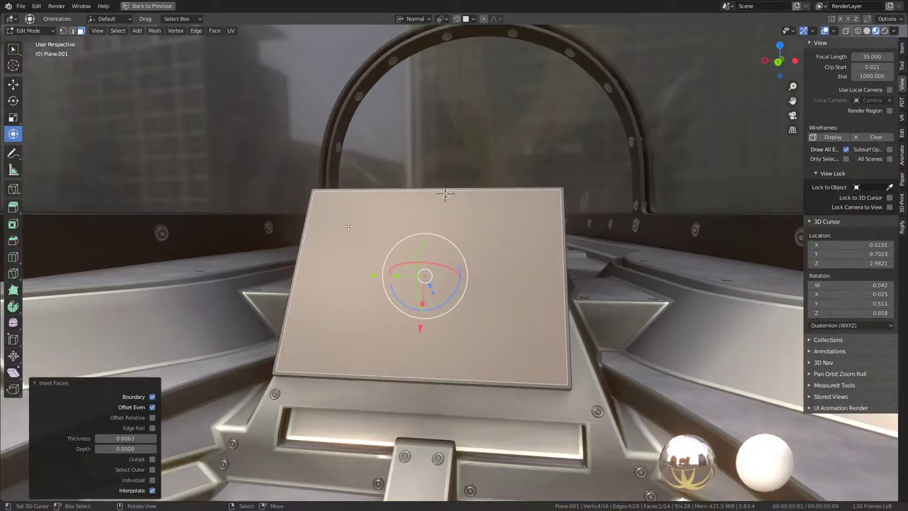
{"action": "key", "text": "Tab"}
{"action": "mouse_move", "coordinate": [386, 241]}
{"action": "middle_mouse_down"}
{"action": "mouse_move", "coordinate": [479, 227]}
{"action": "mouse_move", "coordinate": [416, 224]}
{"action": "mouse_move", "coordinate": [429, 200]}
{"action": "mouse_move", "coordinate": [453, 241]}
{"action": "mouse_move", "coordinate": [430, 248]}
{"action": "mouse_move", "coordinate": [388, 239]}
{"action": "middle_mouse_up"}
{"action": "key", "text": "Tab"}
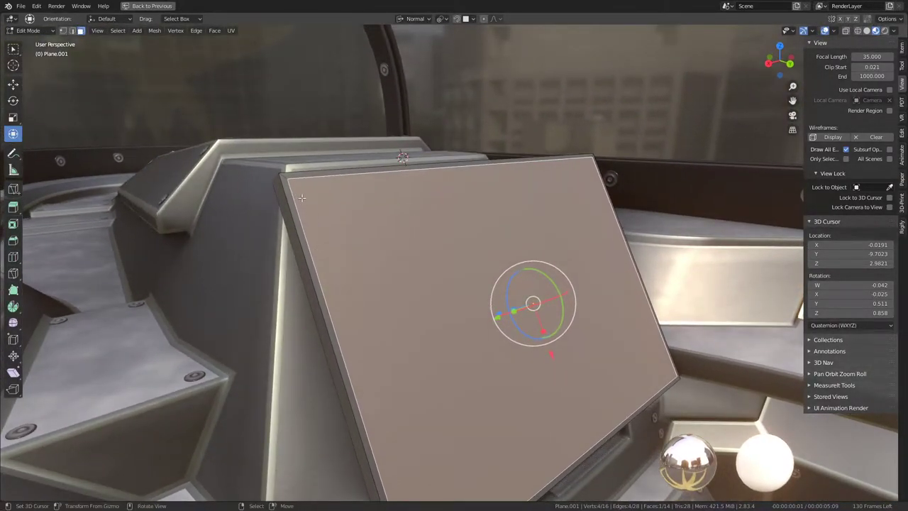
{"action": "middle_click_drag", "start_coordinate": [284, 205], "coordinate": [395, 227]}
{"action": "key", "text": "Tab"}
{"action": "key", "text": "ctrl+space"}
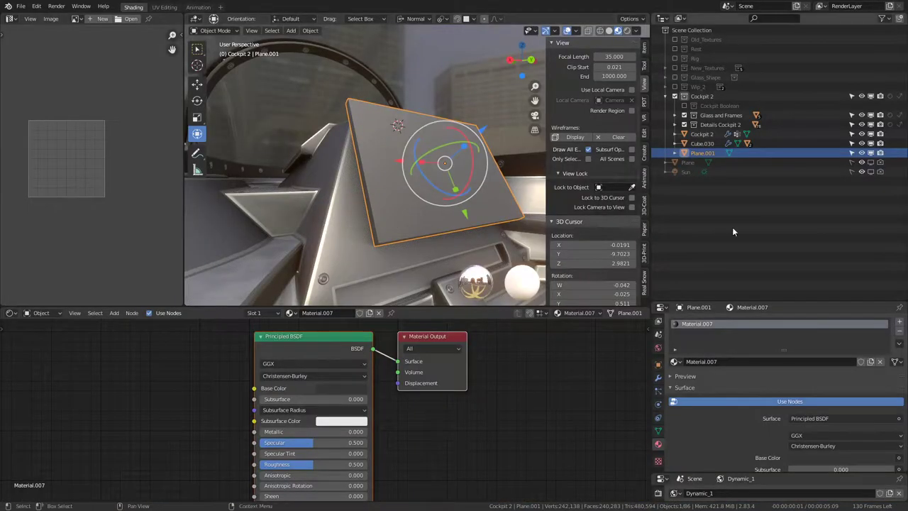
Add a Bevel modifier to the panel and show it in Edit Mode.
{"action": "left_click", "coordinate": [658, 378]}
{"action": "left_click", "coordinate": [721, 323]}
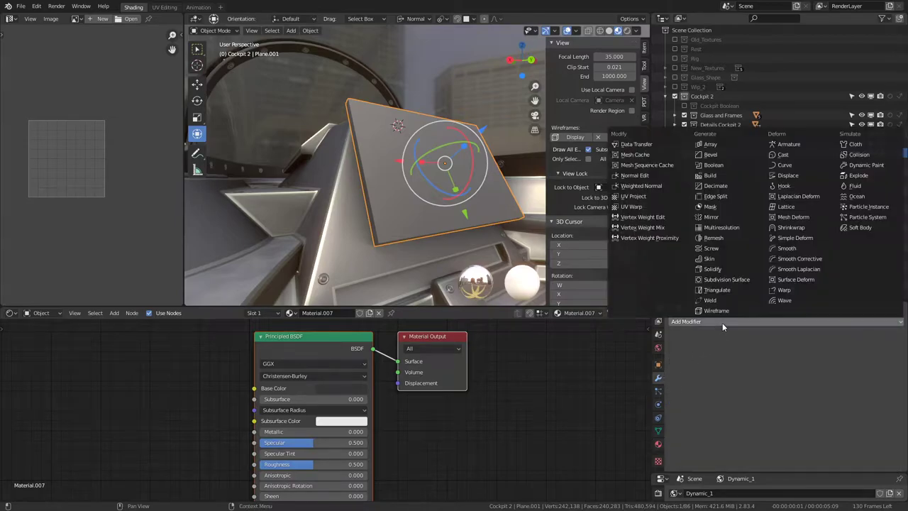
{"action": "left_click", "coordinate": [729, 159]}
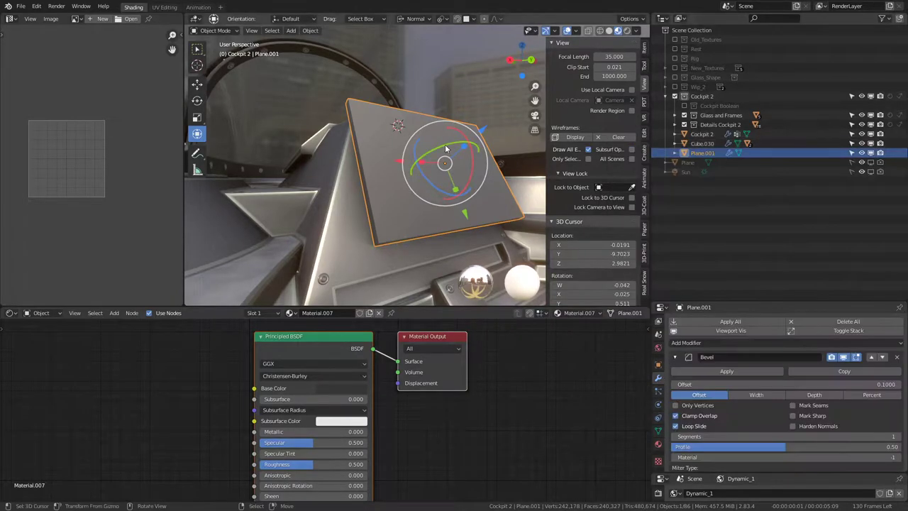
{"action": "scroll", "coordinate": [429, 158], "scroll_direction": "up", "scroll_amount": 3}
{"action": "mouse_move", "coordinate": [429, 158]}
{"action": "middle_mouse_down"}
{"action": "mouse_move", "coordinate": [451, 159]}
{"action": "mouse_move", "coordinate": [440, 167]}
{"action": "middle_mouse_up"}
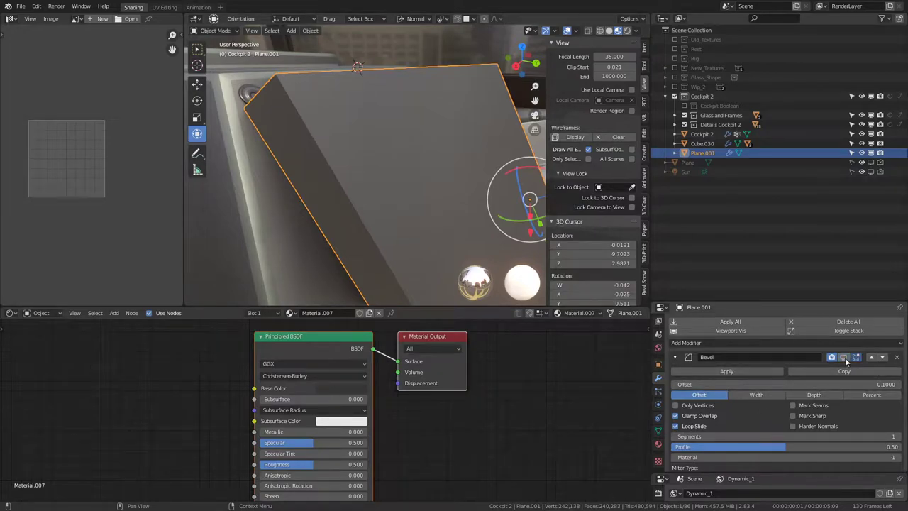
{"action": "left_click", "coordinate": [844, 358]}
{"action": "middle_click_drag", "start_coordinate": [357, 89], "coordinate": [549, 75]}
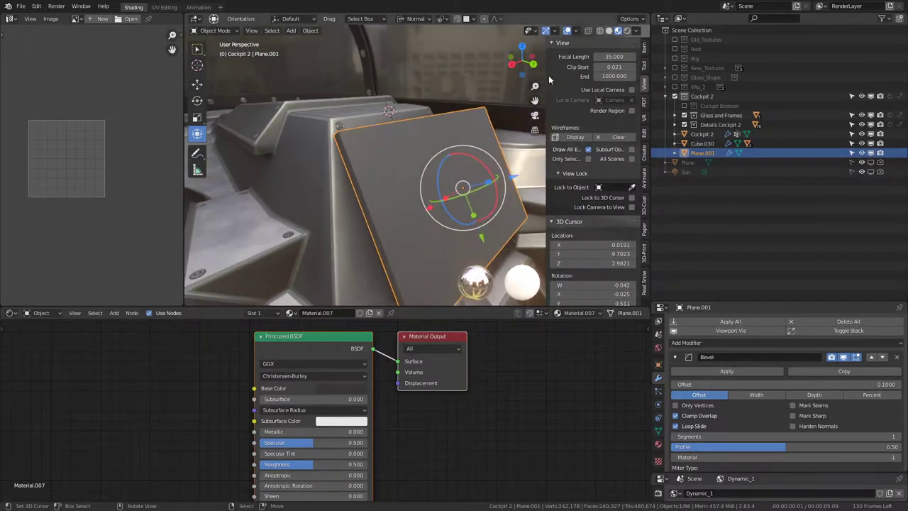
{"action": "left_click", "coordinate": [644, 48]}
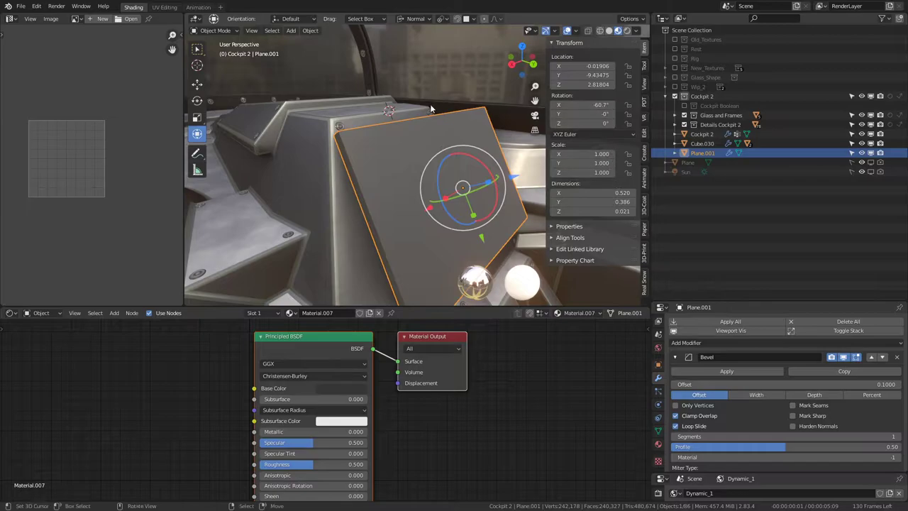
{"action": "mouse_move", "coordinate": [389, 149]}
{"action": "middle_mouse_down"}
{"action": "mouse_move", "coordinate": [332, 149]}
{"action": "mouse_move", "coordinate": [333, 141]}
{"action": "mouse_move", "coordinate": [361, 144]}
{"action": "mouse_move", "coordinate": [381, 171]}
{"action": "mouse_move", "coordinate": [398, 168]}
{"action": "middle_mouse_up"}
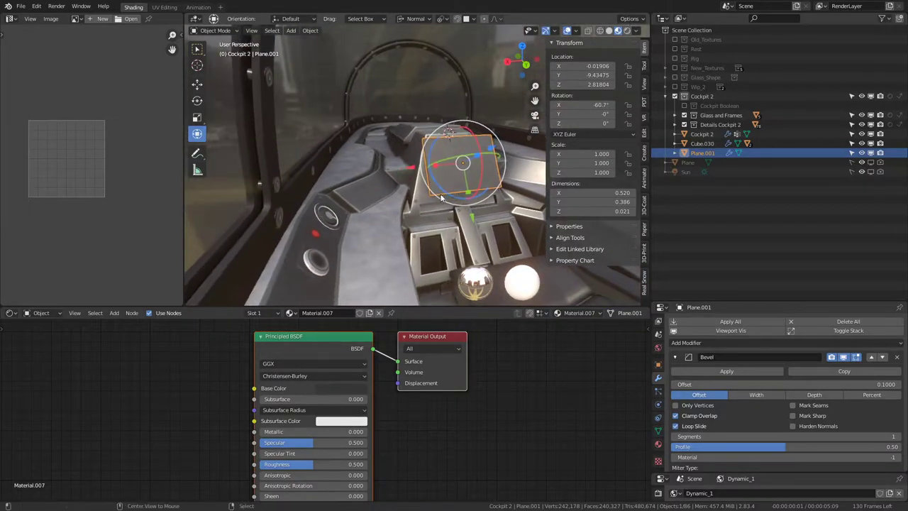
Duplicate the panel as Plane.002, moved 2.03910 along X with rotation cleared.
{"action": "key", "text": "alt+d"}
{"action": "left_click", "coordinate": [627, 166]}
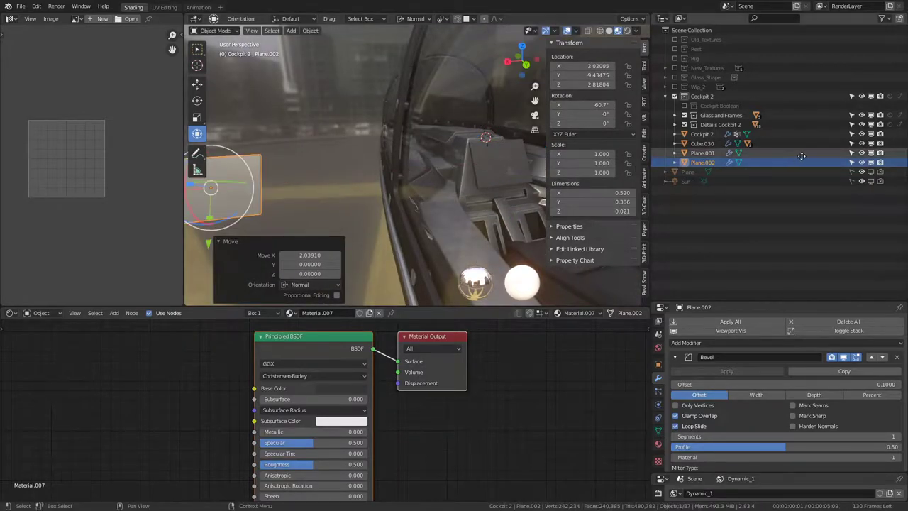
{"action": "key", "text": "KP_Decimal"}
{"action": "key", "text": "alt+r"}
{"action": "middle_click_drag", "start_coordinate": [418, 144], "coordinate": [453, 174]}
{"action": "key", "text": "Tab"}
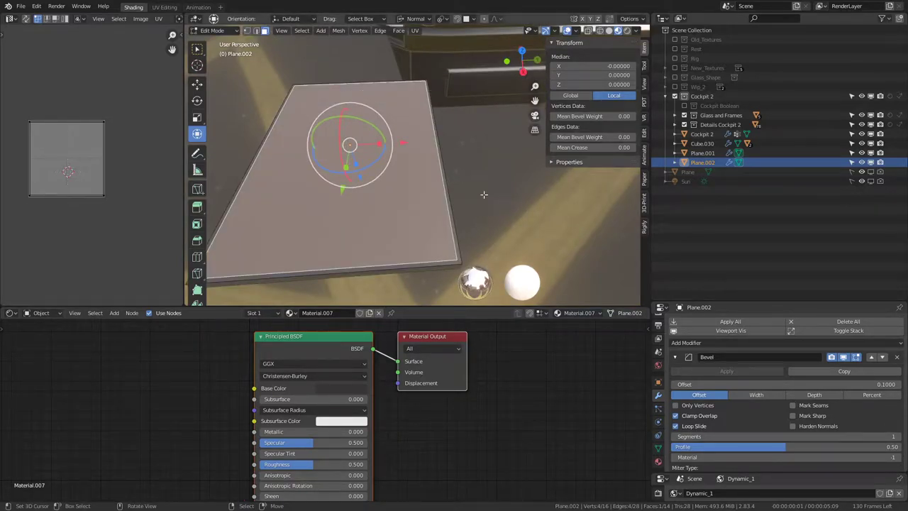
Limited-dissolve Plane.002 into one face and inset it with 0.0070 thickness.
{"action": "key", "text": "a"}
{"action": "key", "text": "q"}
{"action": "mouse_move", "coordinate": [419, 214]}
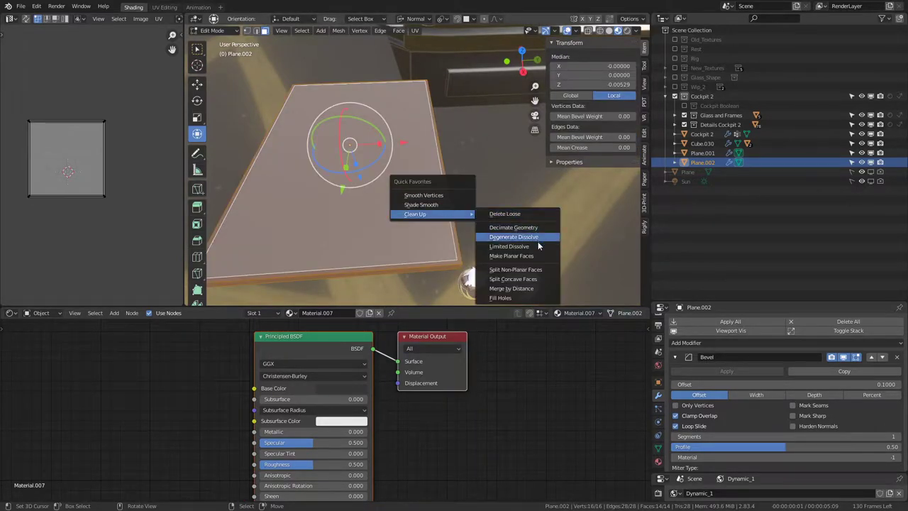
{"action": "left_click", "coordinate": [536, 248]}
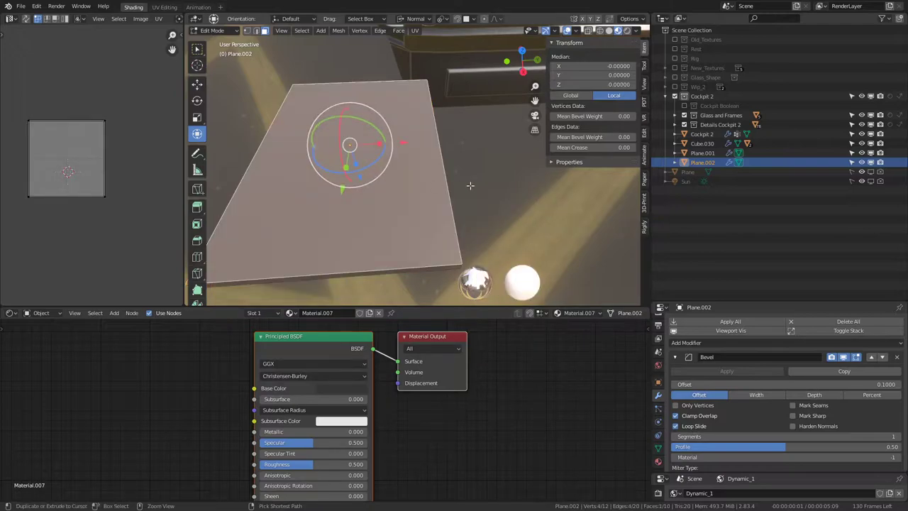
{"action": "key", "text": "ctrl+f"}
{"action": "left_click", "coordinate": [471, 188]}
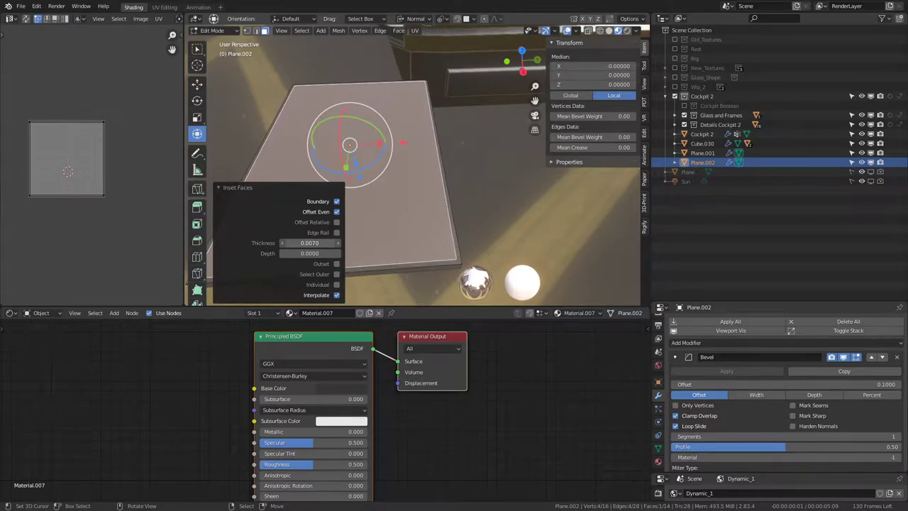
{"action": "key", "text": "Tab"}
{"action": "mouse_move", "coordinate": [312, 242]}
{"action": "middle_mouse_down"}
{"action": "mouse_move", "coordinate": [483, 166]}
{"action": "mouse_move", "coordinate": [447, 140]}
{"action": "mouse_move", "coordinate": [472, 130]}
{"action": "mouse_move", "coordinate": [585, 302]}
{"action": "middle_mouse_up"}
Add a second slot with new black Material.008 assigned to the inner face.
{"action": "left_click", "coordinate": [657, 462]}
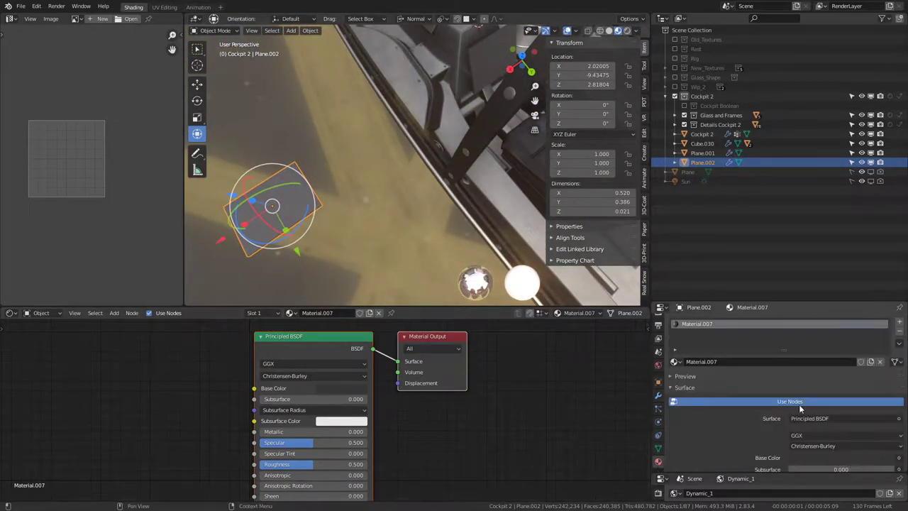
{"action": "left_click", "coordinate": [899, 324]}
{"action": "left_click", "coordinate": [719, 381]}
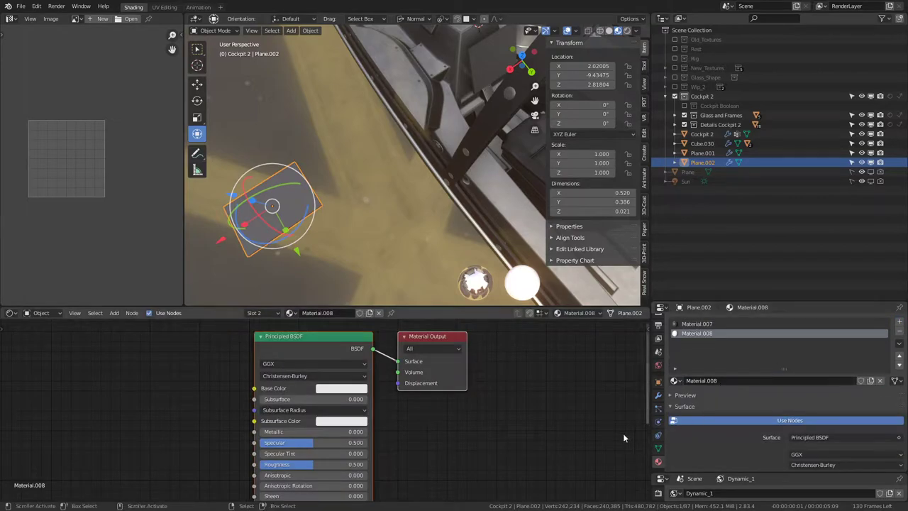
{"action": "key", "text": "Tab"}
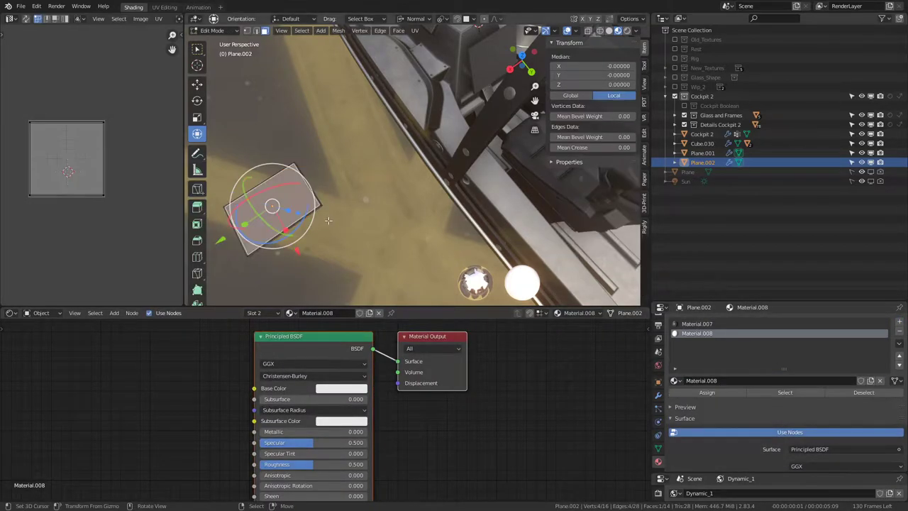
{"action": "left_click", "coordinate": [709, 392]}
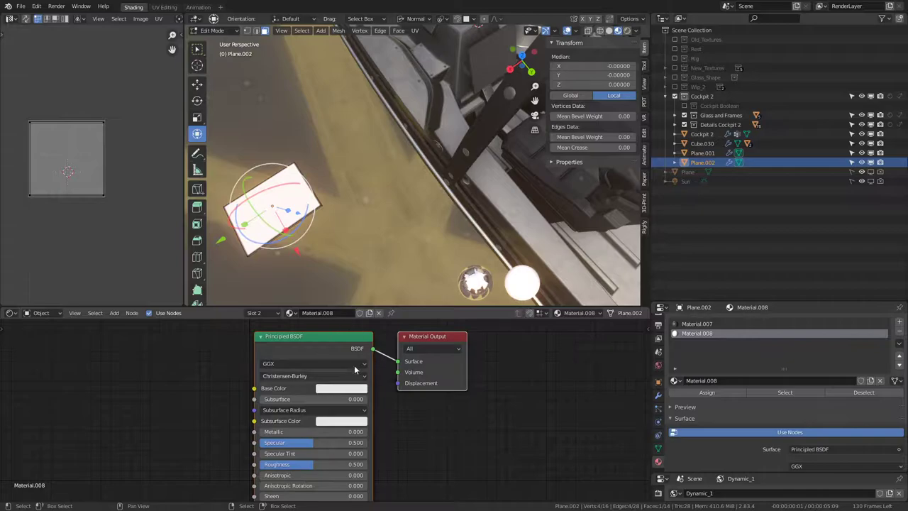
{"action": "left_click", "coordinate": [352, 390]}
{"action": "left_click_drag", "start_coordinate": [403, 245], "coordinate": [404, 320]}
Raise Material.008's Roughness to 1.000.
{"action": "key", "text": "Tab"}
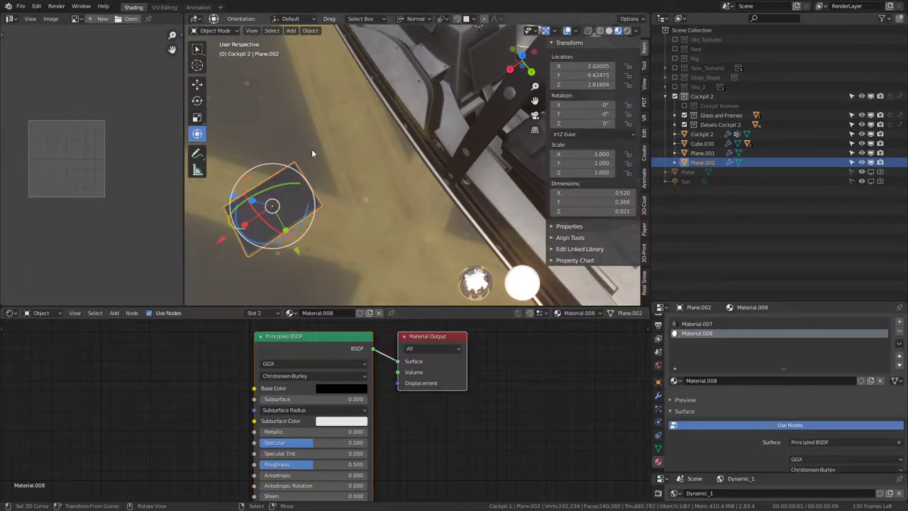
{"action": "middle_click_drag", "start_coordinate": [312, 149], "coordinate": [427, 148]}
{"action": "scroll", "coordinate": [427, 148], "scroll_direction": "up", "scroll_amount": 3}
{"action": "key", "text": "KP_Decimal"}
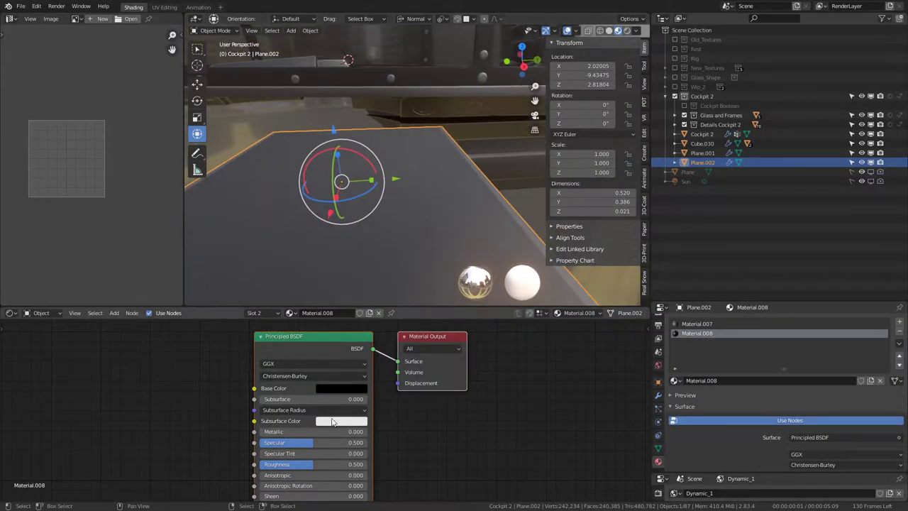
{"action": "middle_click_drag", "start_coordinate": [319, 420], "coordinate": [349, 384]}
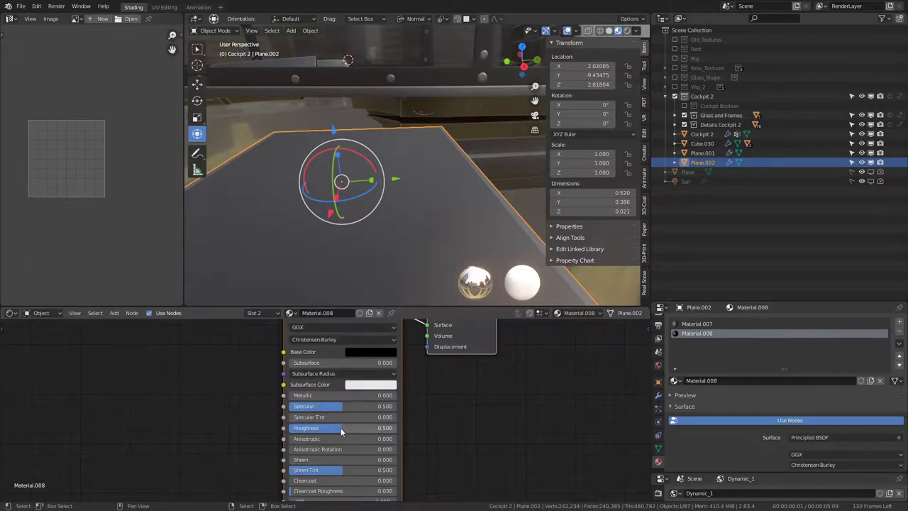
{"action": "left_click_drag", "start_coordinate": [341, 431], "coordinate": [387, 430]}
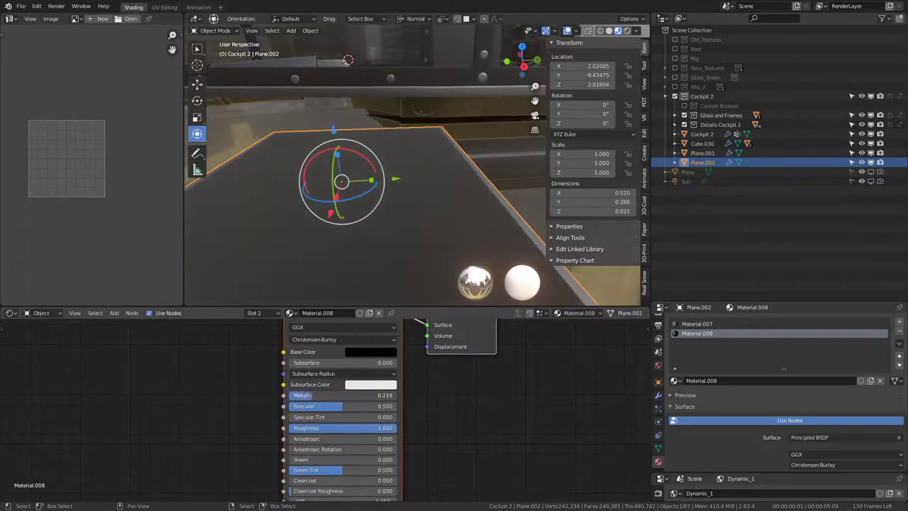
{"action": "mouse_move", "coordinate": [426, 177]}
{"action": "middle_mouse_down"}
{"action": "mouse_move", "coordinate": [343, 191]}
{"action": "mouse_move", "coordinate": [442, 128]}
{"action": "mouse_move", "coordinate": [309, 101]}
{"action": "mouse_move", "coordinate": [441, 112]}
{"action": "mouse_move", "coordinate": [415, 152]}
{"action": "mouse_move", "coordinate": [381, 125]}
{"action": "mouse_move", "coordinate": [472, 135]}
{"action": "mouse_move", "coordinate": [423, 121]}
{"action": "mouse_move", "coordinate": [429, 99]}
{"action": "mouse_move", "coordinate": [401, 126]}
{"action": "mouse_move", "coordinate": [211, 111]}
{"action": "middle_mouse_up"}
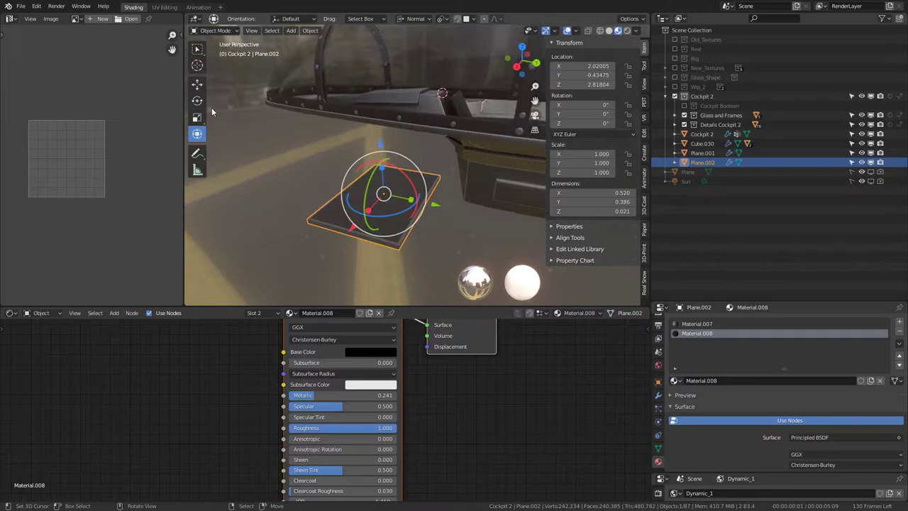
Enlarge the 3D view area and show Plane.002's modifier settings.
{"action": "key", "text": "KP_Decimal"}
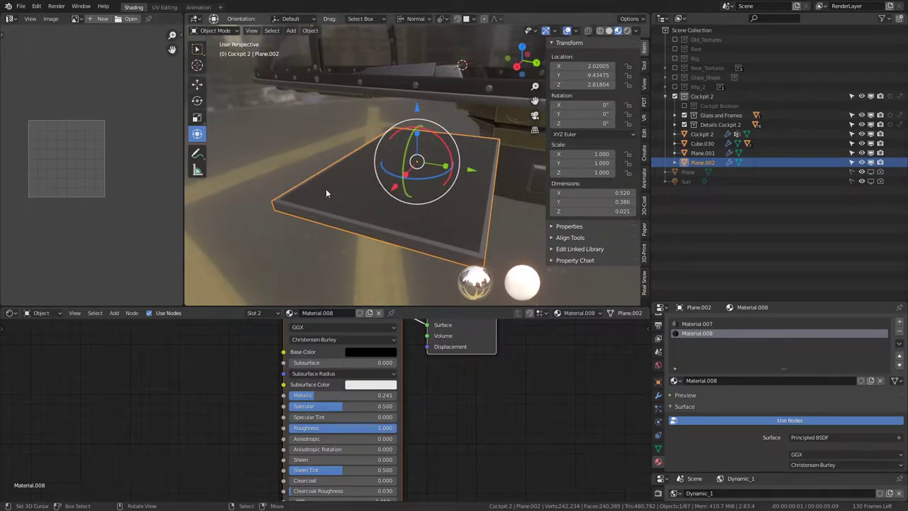
{"action": "left_click_drag", "start_coordinate": [401, 306], "coordinate": [401, 380]}
{"action": "scroll", "coordinate": [425, 273], "scroll_direction": "up", "scroll_amount": 3}
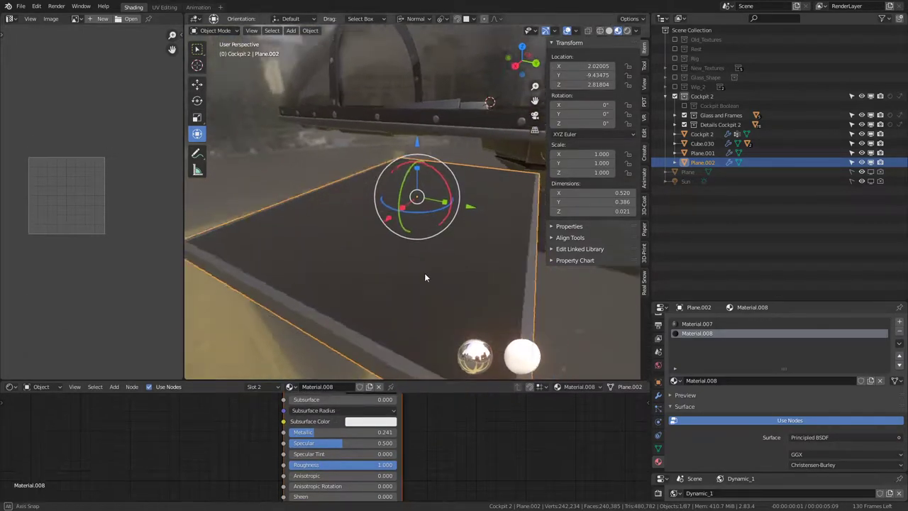
{"action": "middle_click_drag", "start_coordinate": [424, 273], "coordinate": [414, 258]}
{"action": "left_click", "coordinate": [658, 395]}
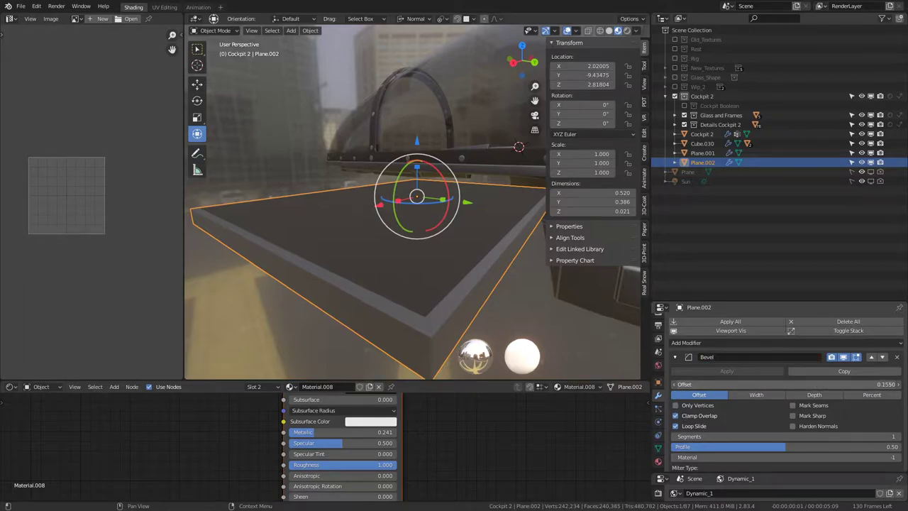
Replace Plane.002's bevel with a fresh Bevel limited by 30° angle, Clamp Overlap off.
{"action": "left_click", "coordinate": [898, 357]}
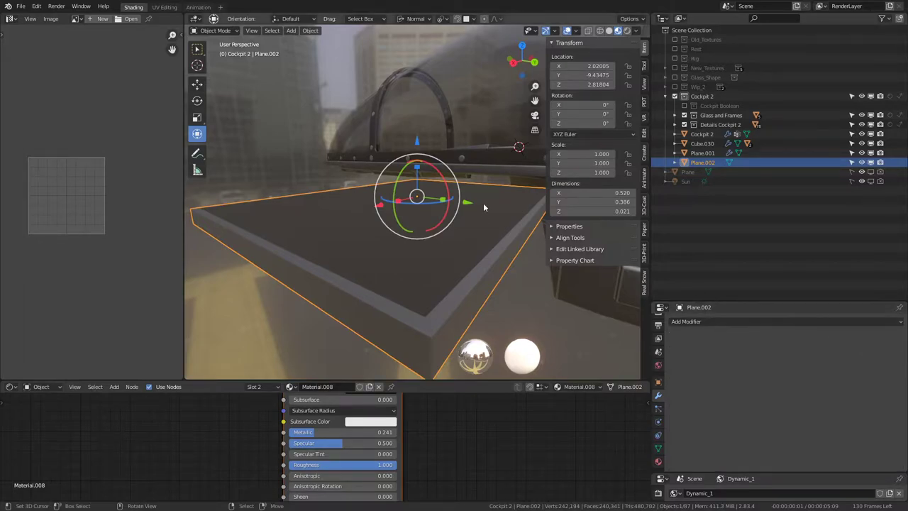
{"action": "key", "text": "Tab"}
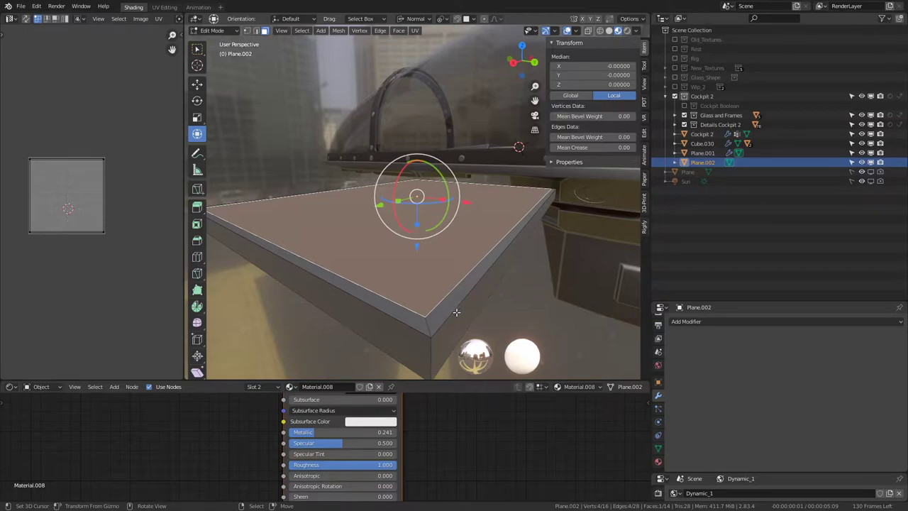
{"action": "left_click", "coordinate": [456, 312]}
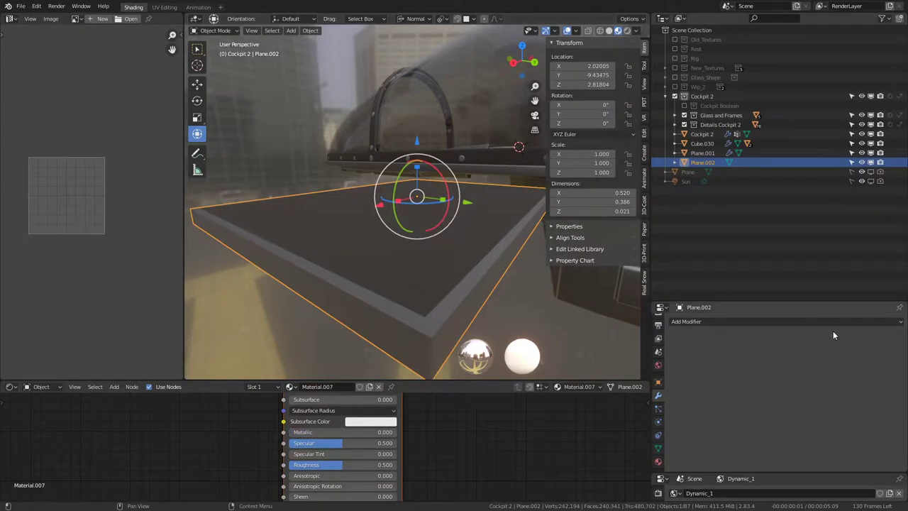
{"action": "left_click", "coordinate": [702, 323]}
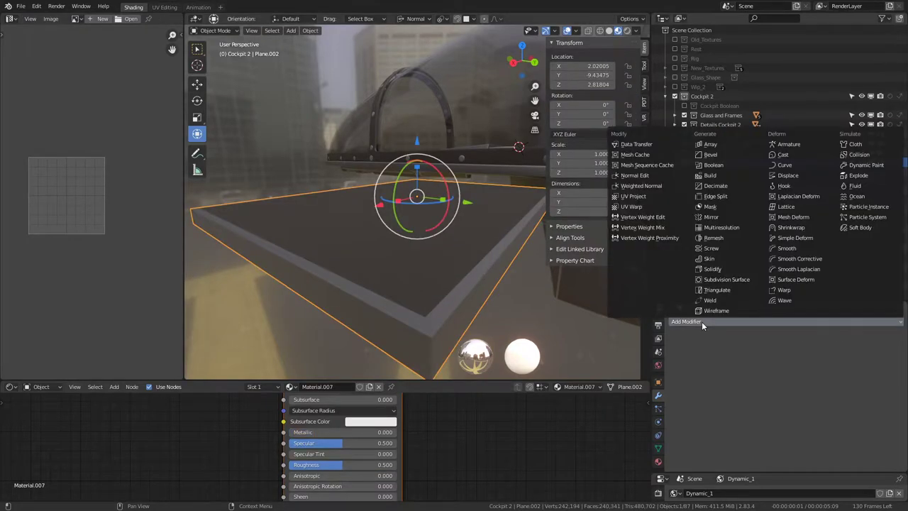
{"action": "left_click", "coordinate": [727, 157]}
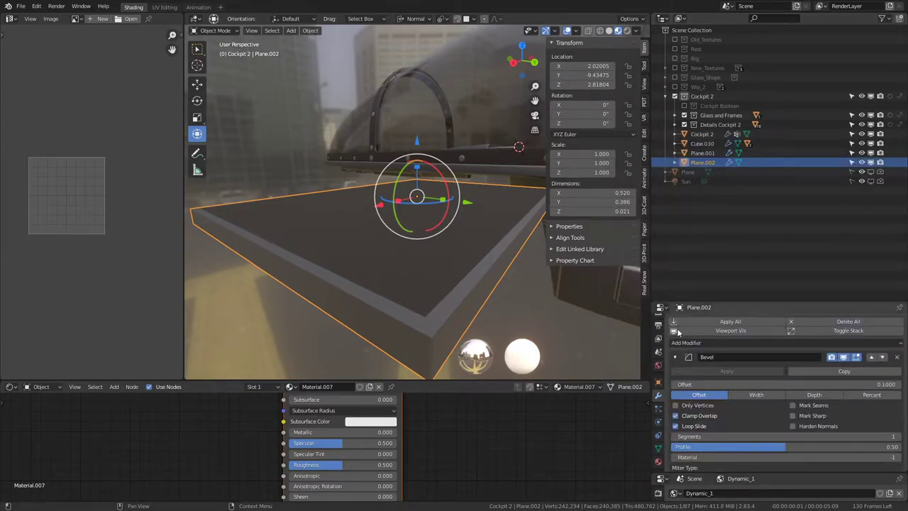
{"action": "scroll", "coordinate": [738, 390], "scroll_direction": "down", "scroll_amount": 3}
{"action": "scroll", "coordinate": [730, 417], "scroll_direction": "down", "scroll_amount": 1}
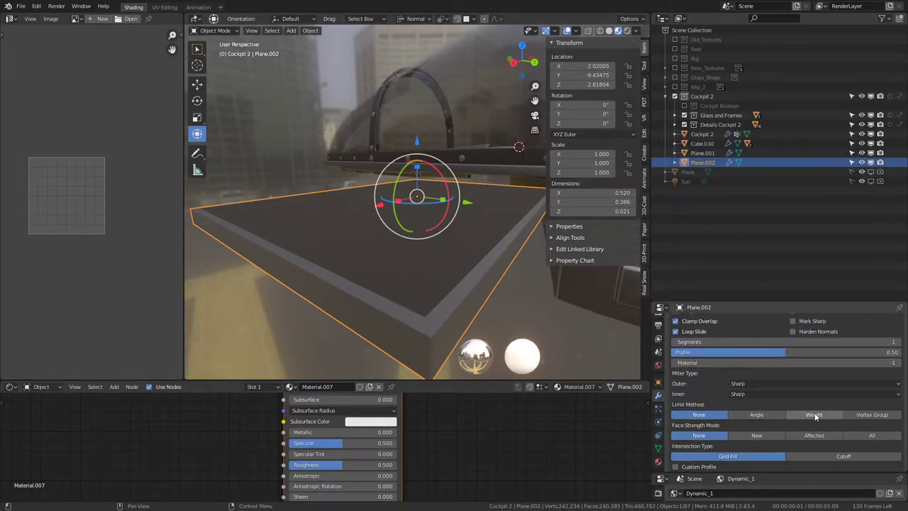
{"action": "left_click", "coordinate": [766, 417]}
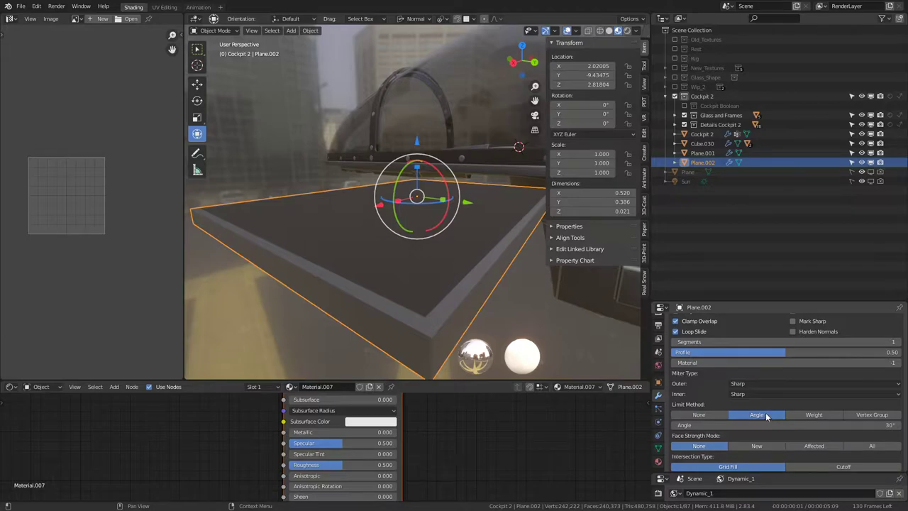
{"action": "scroll", "coordinate": [759, 383], "scroll_direction": "up", "scroll_amount": 2}
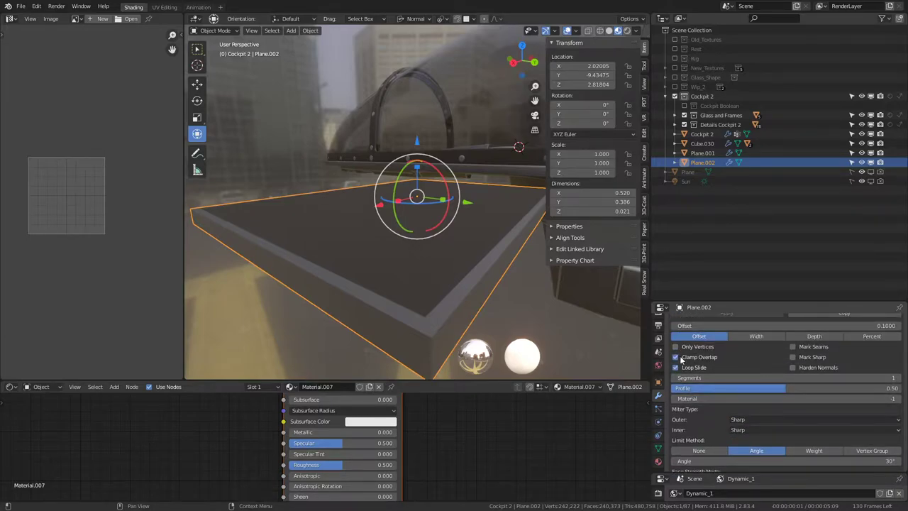
{"action": "left_click", "coordinate": [676, 357]}
Thin Plane.002's bevel to a 0.0045 offset with Loop Slide and Clamp Overlap enabled.
{"action": "scroll", "coordinate": [770, 353], "scroll_direction": "up", "scroll_amount": 3}
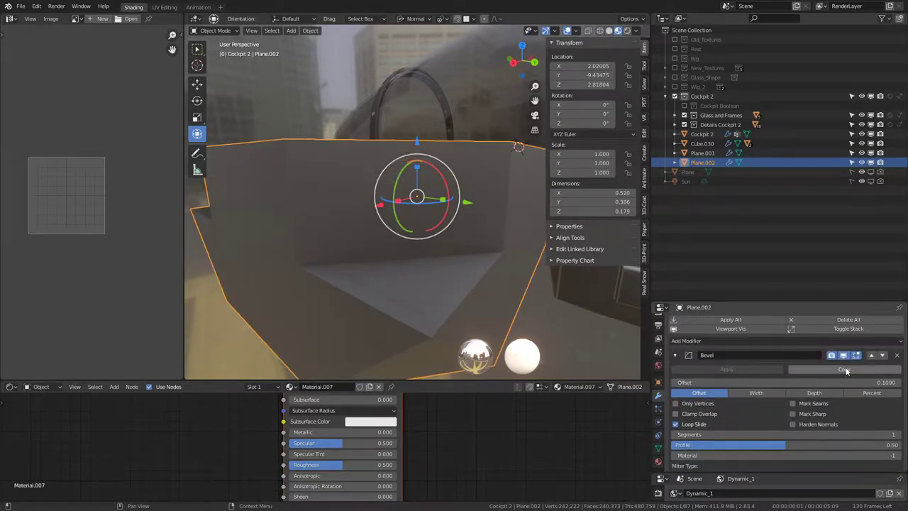
{"action": "left_click_drag", "start_coordinate": [780, 383], "coordinate": [696, 382]}
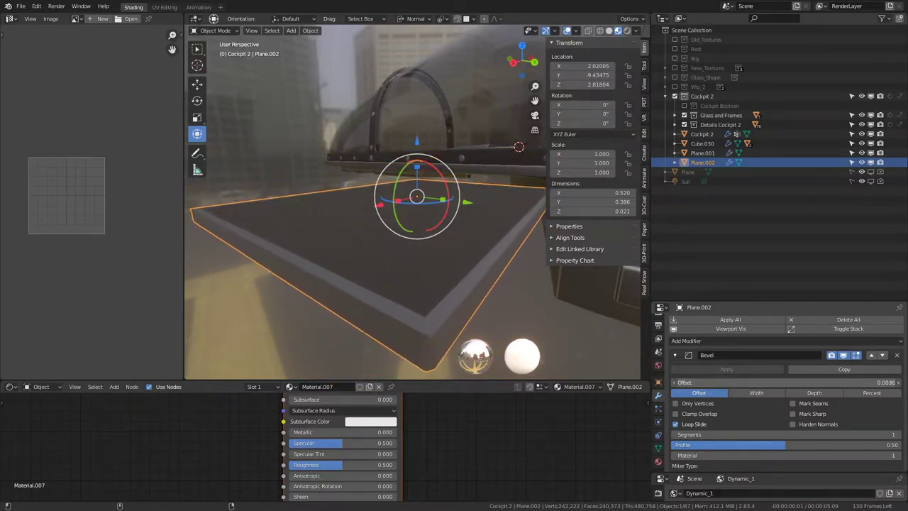
{"action": "mouse_move", "coordinate": [539, 277]}
{"action": "middle_mouse_down"}
{"action": "mouse_move", "coordinate": [482, 254]}
{"action": "mouse_move", "coordinate": [488, 279]}
{"action": "mouse_move", "coordinate": [486, 235]}
{"action": "mouse_move", "coordinate": [487, 251]}
{"action": "mouse_move", "coordinate": [514, 259]}
{"action": "mouse_move", "coordinate": [501, 257]}
{"action": "middle_mouse_up"}
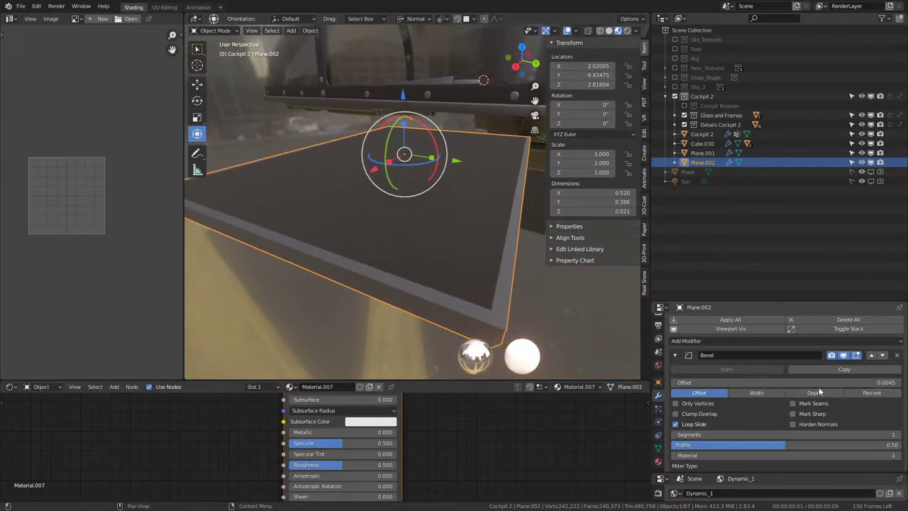
{"action": "left_click", "coordinate": [765, 392]}
{"action": "left_click", "coordinate": [713, 395]}
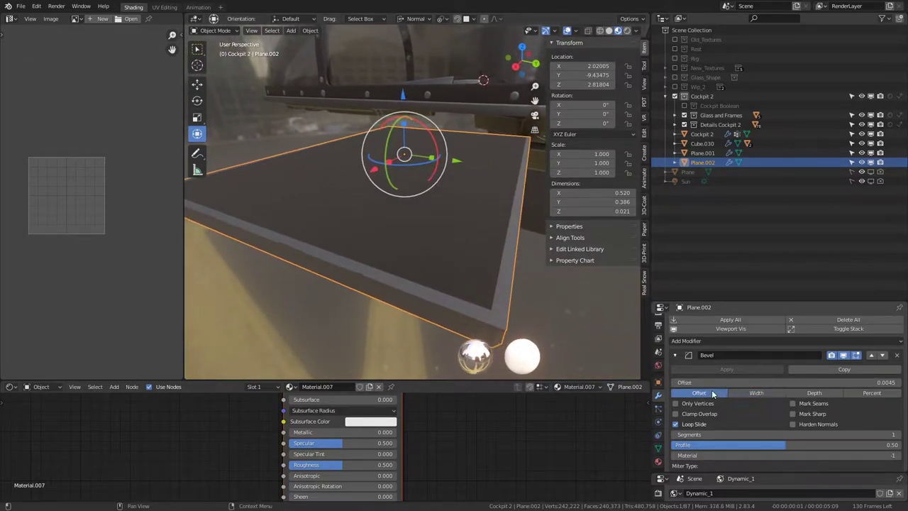
{"action": "left_click", "coordinate": [675, 424]}
{"action": "left_click", "coordinate": [675, 414]}
{"action": "middle_click_drag", "start_coordinate": [451, 266], "coordinate": [465, 234]}
Merge Plane.002's vertices by distance, removing 4, then set its bevel to 3 segments at 0.0039.
{"action": "key", "text": "Tab"}
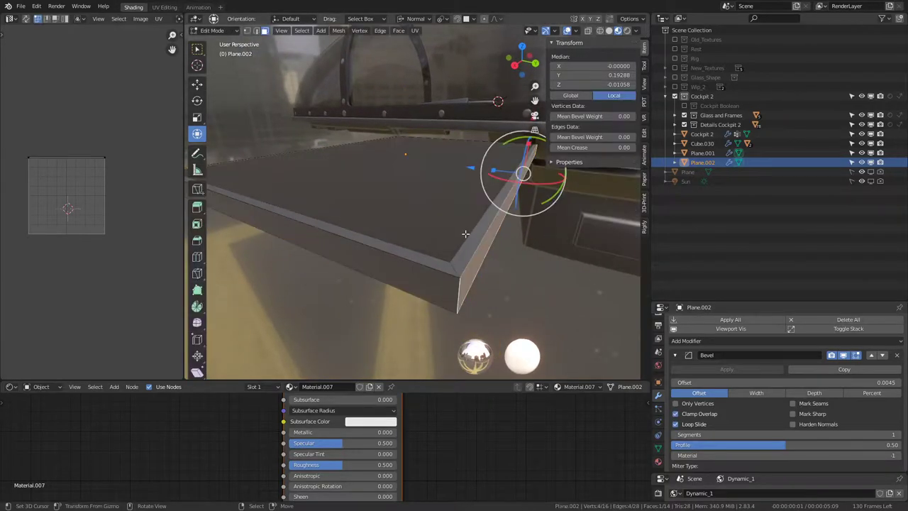
{"action": "key", "text": "a"}
{"action": "key", "text": "q"}
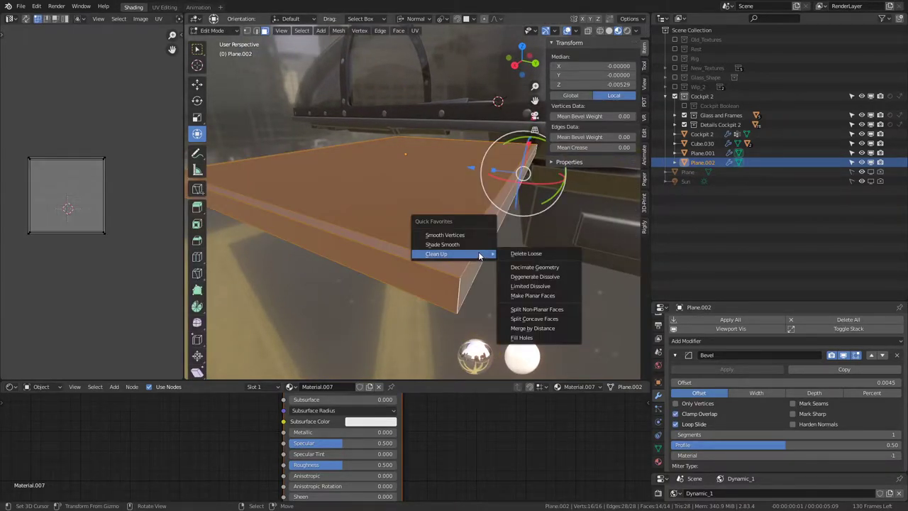
{"action": "left_click", "coordinate": [543, 337]}
{"action": "key", "text": "Tab"}
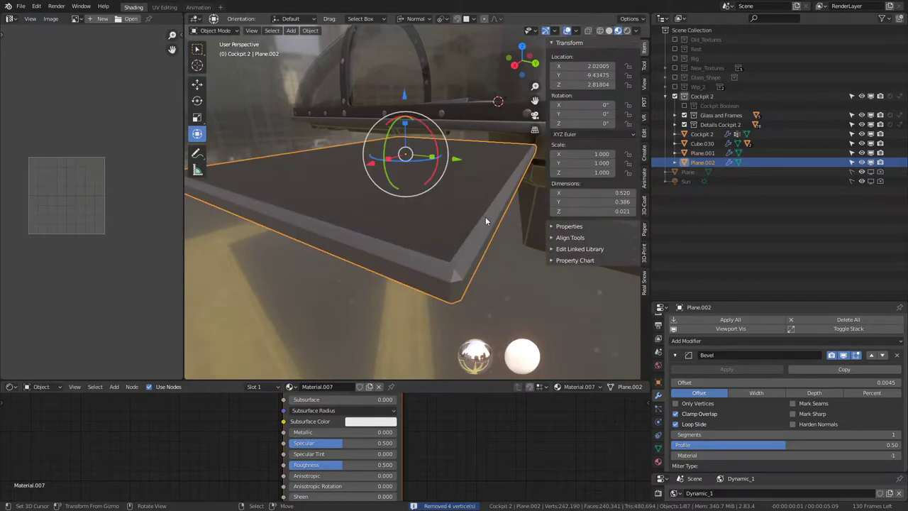
{"action": "middle_click_drag", "start_coordinate": [485, 216], "coordinate": [512, 206]}
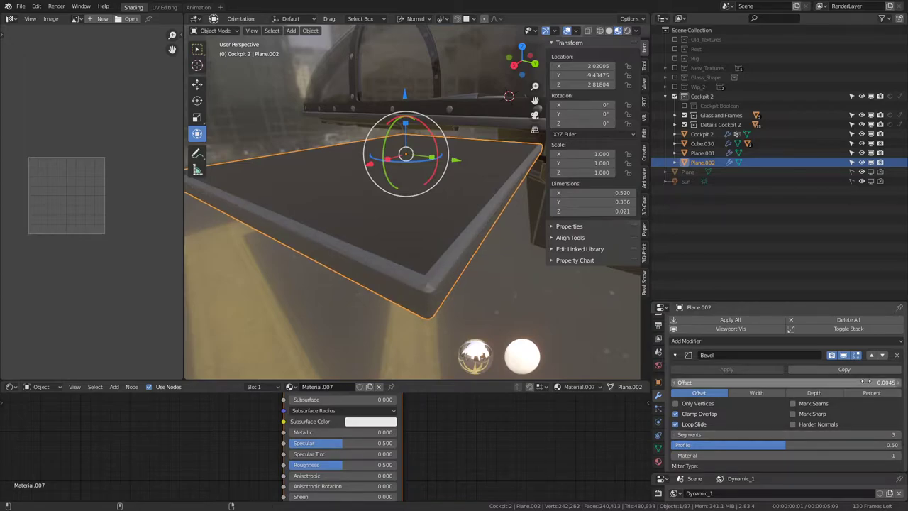
{"action": "left_click_drag", "start_coordinate": [866, 381], "coordinate": [780, 382]}
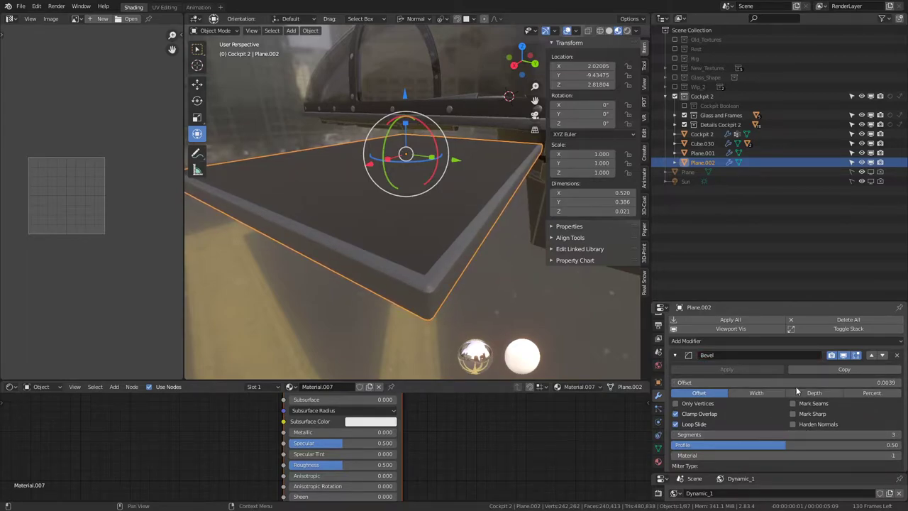
Set the panel's bevel to offset 0.0044, 5 segments and a 0.50 profile.
{"action": "mouse_move", "coordinate": [794, 382]}
{"action": "left_mouse_down"}
{"action": "mouse_move", "coordinate": [852, 381]}
{"action": "mouse_move", "coordinate": [784, 381]}
{"action": "left_mouse_up"}
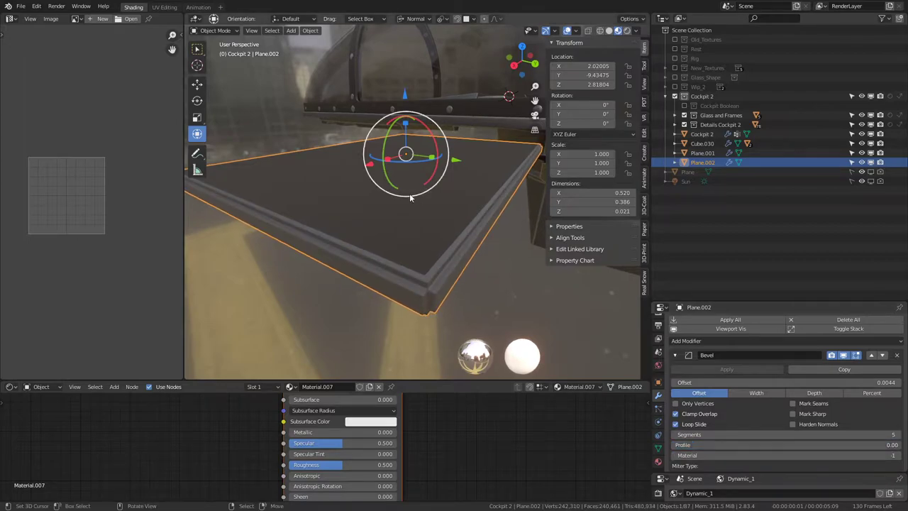
{"action": "mouse_move", "coordinate": [410, 193]}
{"action": "middle_mouse_down"}
{"action": "mouse_move", "coordinate": [466, 189]}
{"action": "mouse_move", "coordinate": [469, 178]}
{"action": "mouse_move", "coordinate": [482, 212]}
{"action": "middle_mouse_up"}
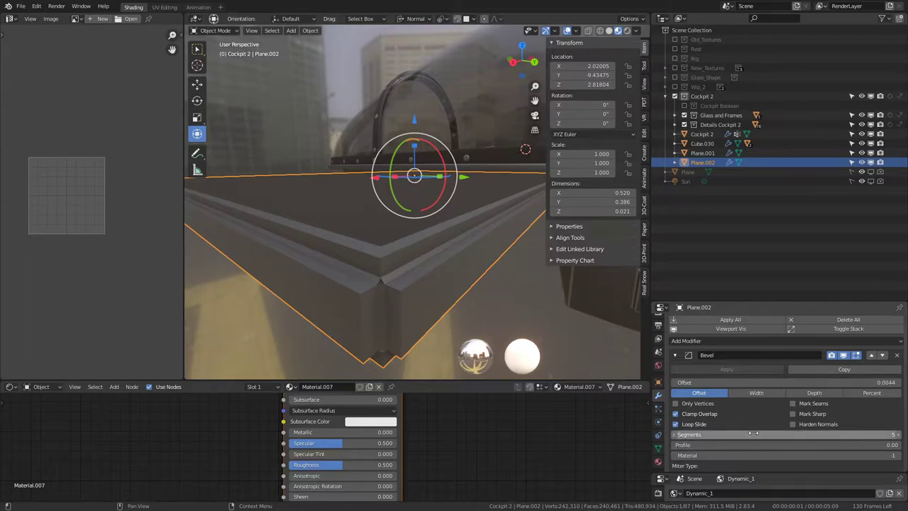
{"action": "left_click_drag", "start_coordinate": [759, 444], "coordinate": [763, 444]}
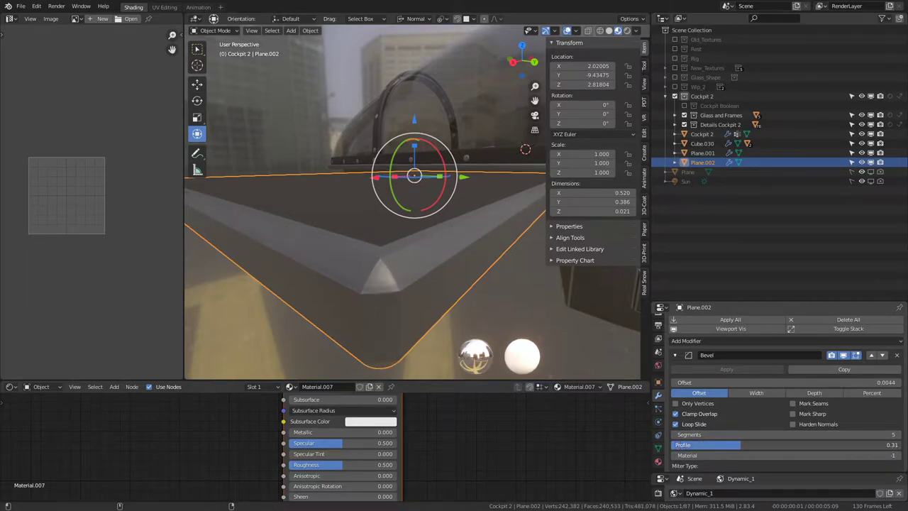
{"action": "left_click_drag", "start_coordinate": [753, 444], "coordinate": [815, 444]}
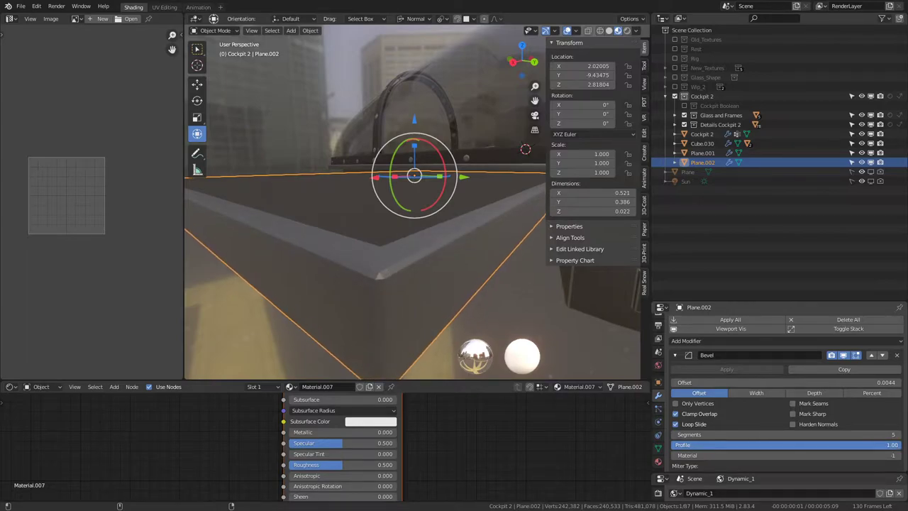
{"action": "scroll", "coordinate": [461, 243], "scroll_direction": "down", "scroll_amount": 3}
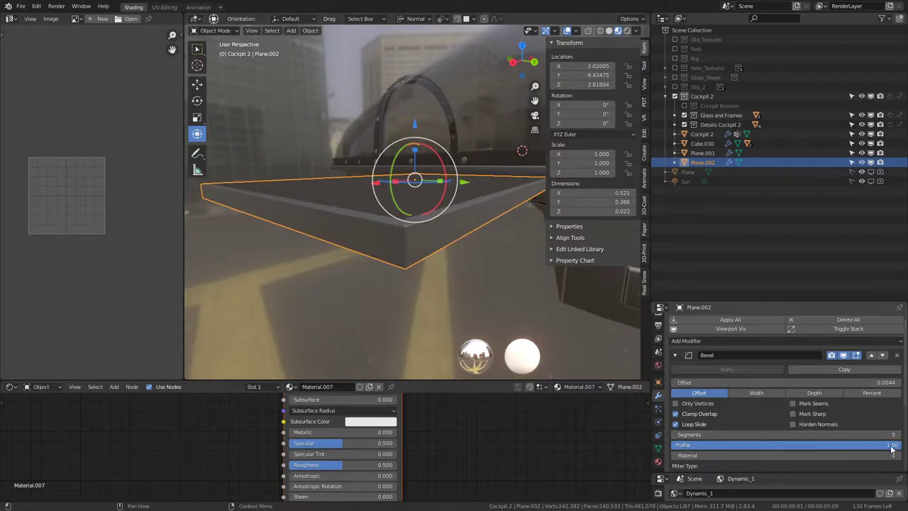
{"action": "left_click", "coordinate": [820, 445]}
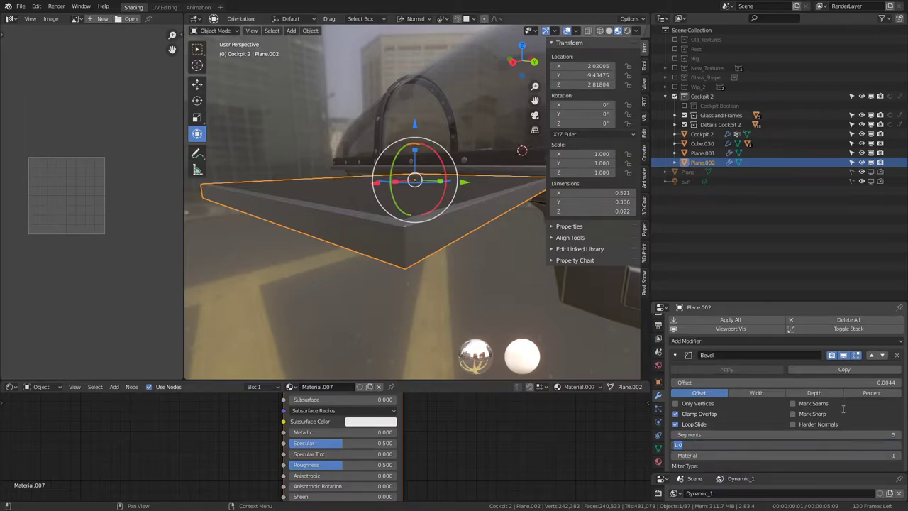
{"action": "type", "text": "0"}
{"action": "key", "text": "Return"}
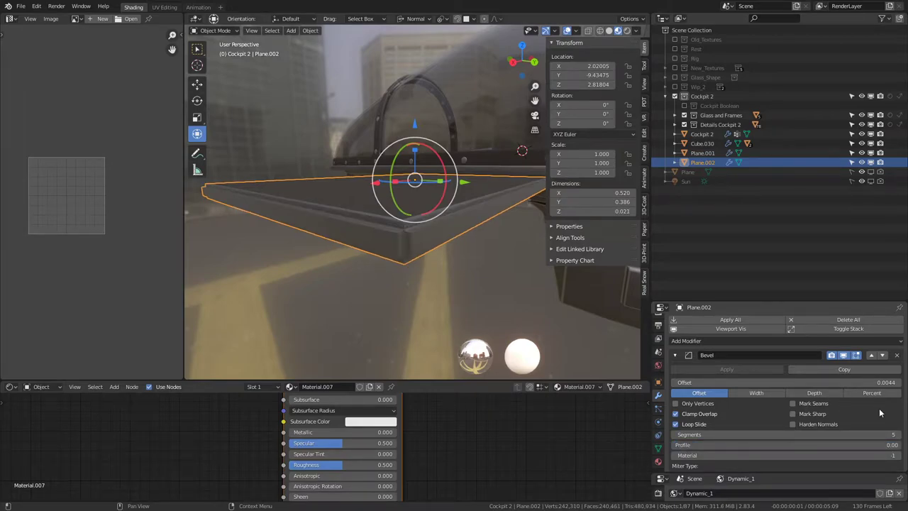
{"action": "scroll", "coordinate": [462, 225], "scroll_direction": "up", "scroll_amount": 3}
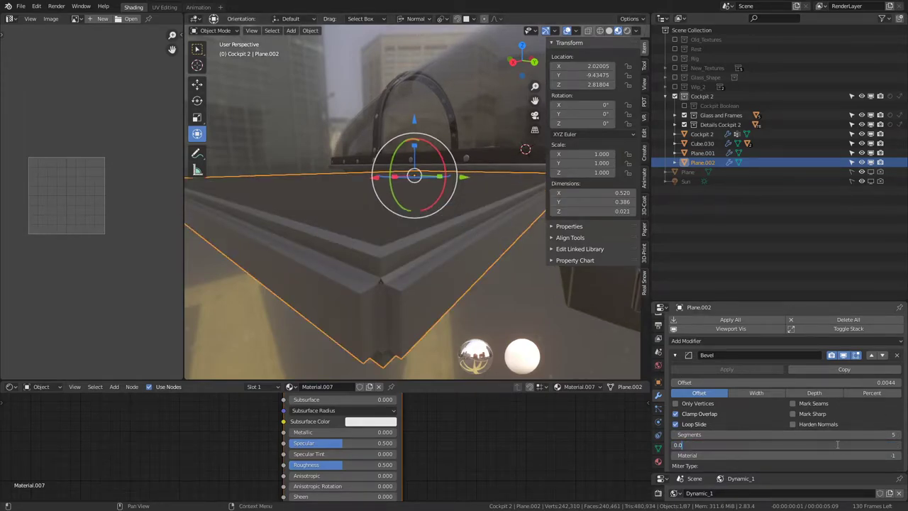
{"action": "type", "text": "0.5"}
{"action": "key", "text": "Return"}
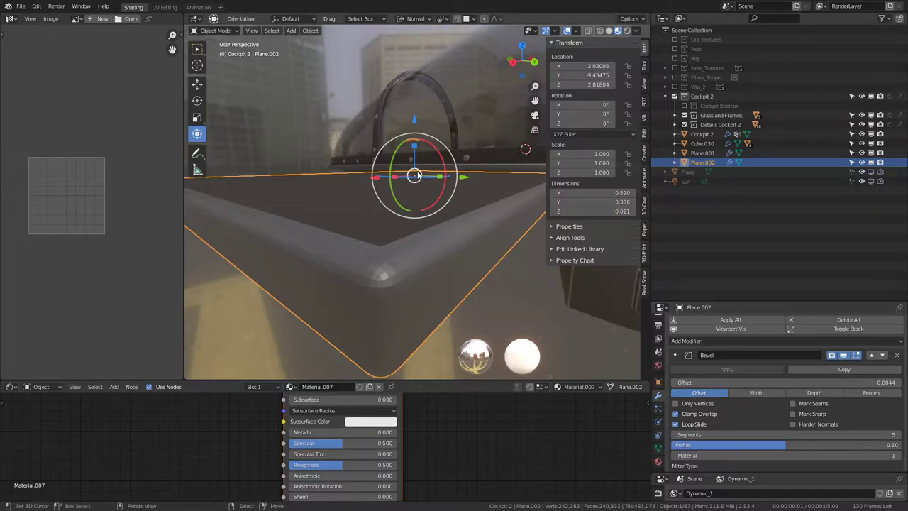
Shade the whole panel smooth from Quick Favorites and return to Object Mode.
{"action": "key", "text": "Tab"}
{"action": "key", "text": "a"}
{"action": "key", "text": "q"}
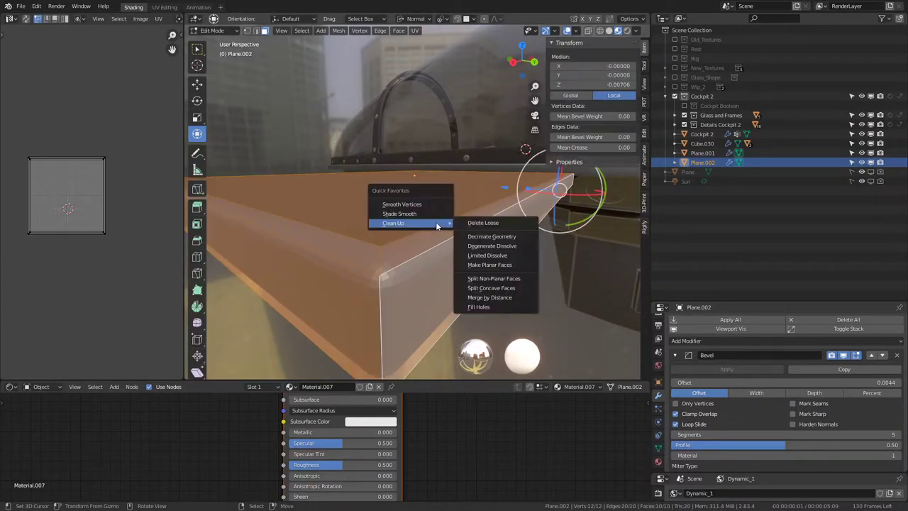
{"action": "left_click", "coordinate": [429, 215]}
{"action": "key", "text": "Tab"}
{"action": "scroll", "coordinate": [462, 206], "scroll_direction": "down", "scroll_amount": 3}
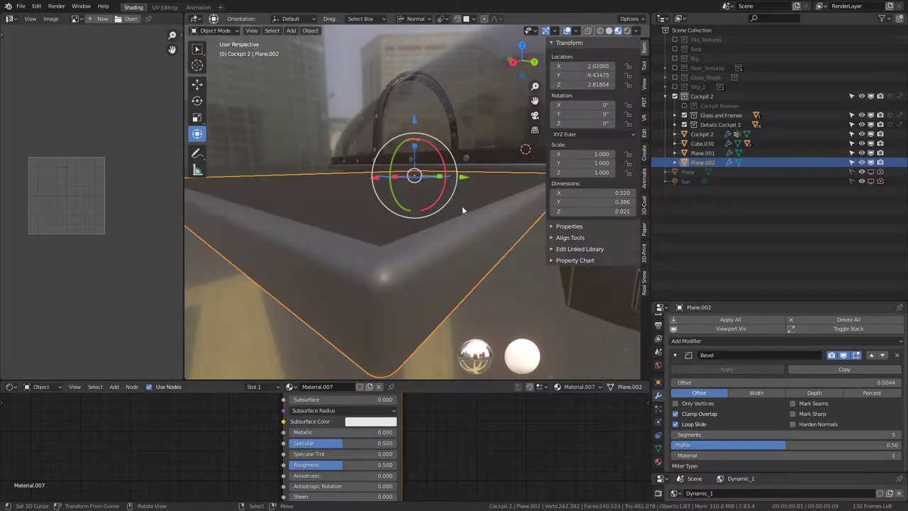
{"action": "mouse_move", "coordinate": [462, 206]}
{"action": "middle_mouse_down"}
{"action": "mouse_move", "coordinate": [471, 259]}
{"action": "mouse_move", "coordinate": [525, 178]}
{"action": "mouse_move", "coordinate": [243, 254]}
{"action": "mouse_move", "coordinate": [311, 189]}
{"action": "mouse_move", "coordinate": [713, 190]}
{"action": "middle_mouse_up"}
{"action": "scroll", "coordinate": [525, 179], "scroll_direction": "up", "scroll_amount": 5}
Tilt screen panel Plane.001 to about -60.7° on the X axis.
{"action": "left_click", "coordinate": [493, 164]}
{"action": "key", "text": "r"}
{"action": "key", "text": "x"}
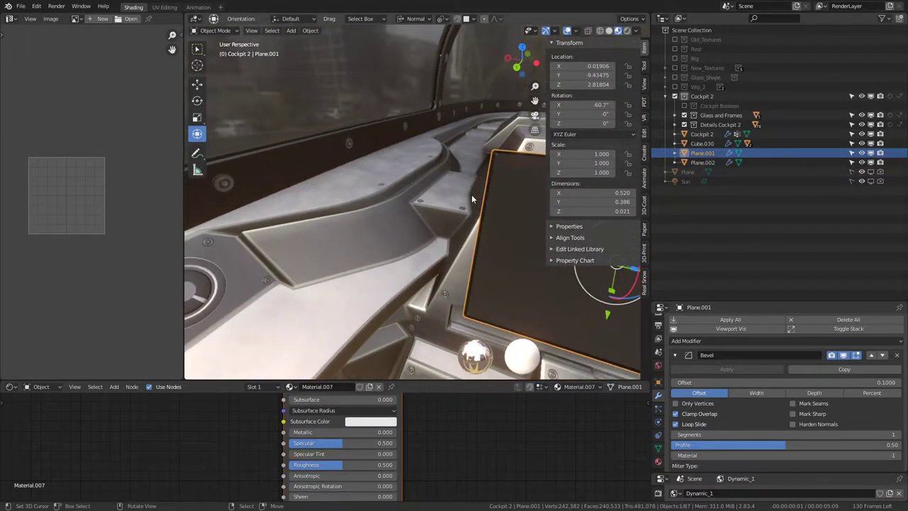
{"action": "key", "text": "Return"}
{"action": "mouse_move", "coordinate": [454, 148]}
{"action": "middle_mouse_down"}
{"action": "mouse_move", "coordinate": [385, 120]}
{"action": "mouse_move", "coordinate": [456, 209]}
{"action": "mouse_move", "coordinate": [280, 209]}
{"action": "mouse_move", "coordinate": [312, 223]}
{"action": "mouse_move", "coordinate": [228, 231]}
{"action": "mouse_move", "coordinate": [257, 196]}
{"action": "middle_mouse_up"}
Make linked duplicates of both panels, then remove the stray Plane.003 and Plane.004 copies.
{"action": "left_click", "coordinate": [261, 211], "text": "shift"}
{"action": "right_click", "coordinate": [261, 211]}
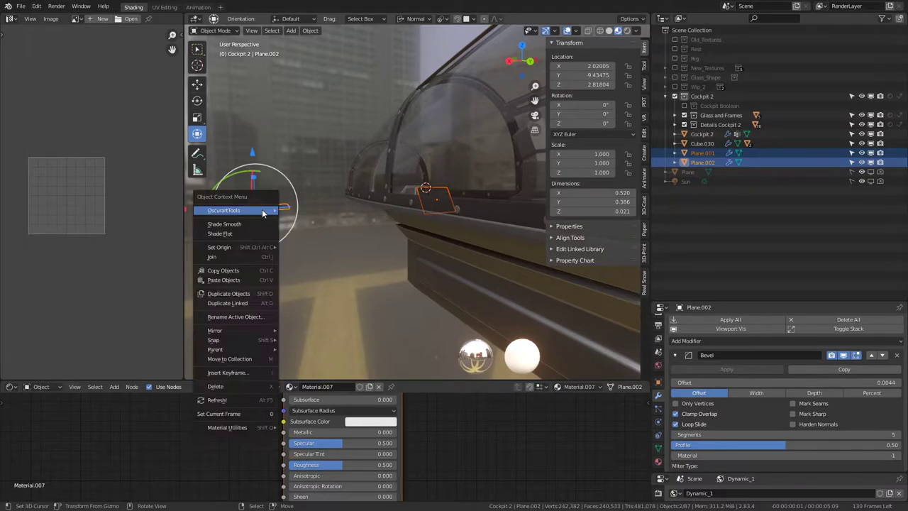
{"action": "left_click", "coordinate": [262, 210]}
{"action": "left_click", "coordinate": [350, 167]}
{"action": "key", "text": "x"}
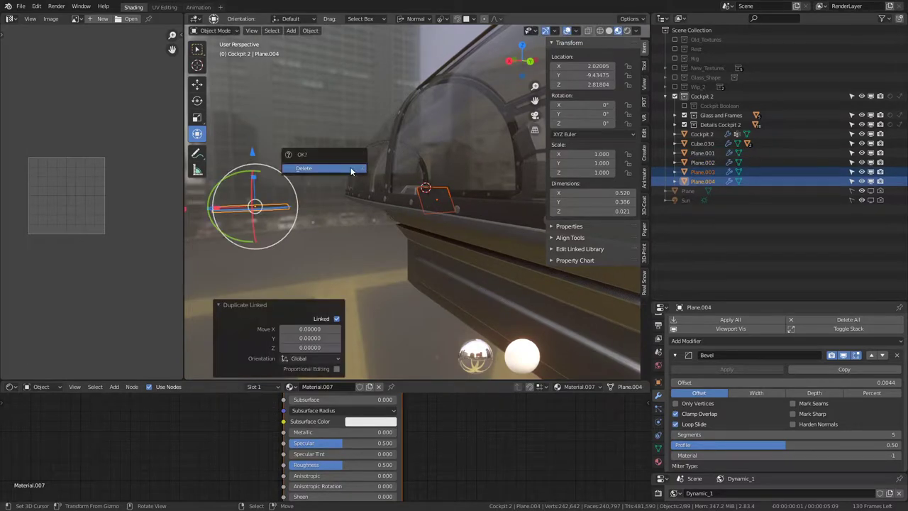
{"action": "left_click", "coordinate": [351, 167]}
{"action": "key", "text": "ctrl+z"}
{"action": "mouse_move", "coordinate": [429, 196]}
{"action": "middle_mouse_down"}
{"action": "mouse_move", "coordinate": [363, 187]}
{"action": "mouse_move", "coordinate": [276, 216]}
{"action": "middle_mouse_up"}
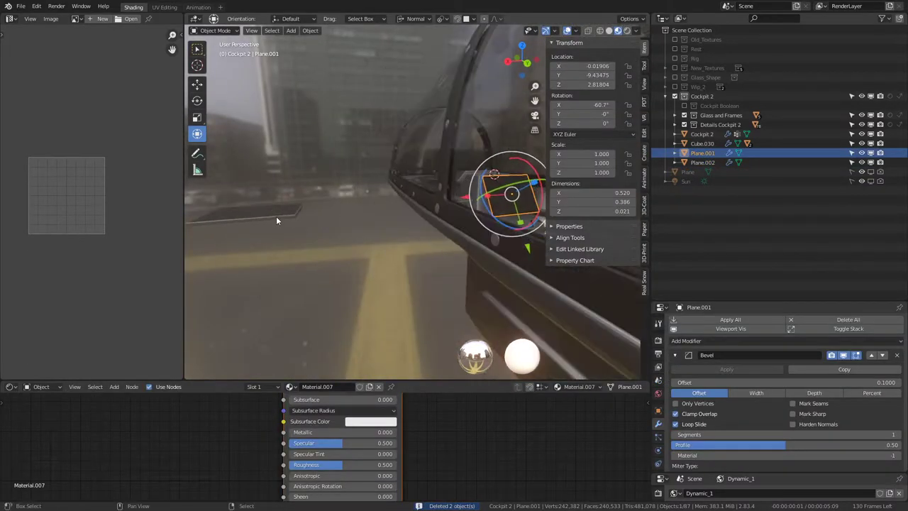
Link the 5-segment Bevel modifier between Plane.002 and Plane.001 with Link Modifiers.
{"action": "left_click", "coordinate": [277, 213], "text": "shift"}
{"action": "key", "text": "ctrl+l"}
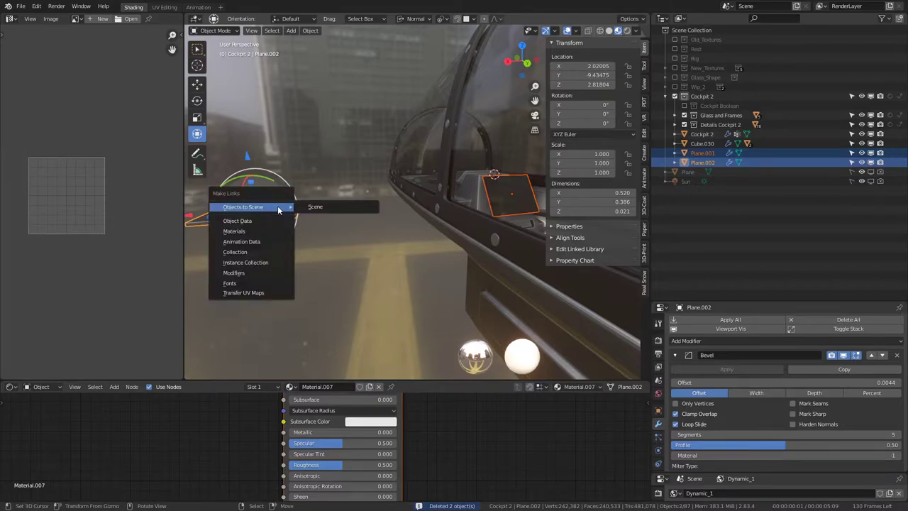
{"action": "left_click", "coordinate": [248, 271]}
{"action": "key", "text": "KP_Decimal"}
{"action": "mouse_move", "coordinate": [368, 160]}
{"action": "middle_mouse_down"}
{"action": "mouse_move", "coordinate": [413, 163]}
{"action": "mouse_move", "coordinate": [350, 168]}
{"action": "mouse_move", "coordinate": [395, 191]}
{"action": "mouse_move", "coordinate": [369, 166]}
{"action": "mouse_move", "coordinate": [391, 148]}
{"action": "mouse_move", "coordinate": [382, 135]}
{"action": "mouse_move", "coordinate": [436, 205]}
{"action": "mouse_move", "coordinate": [396, 180]}
{"action": "mouse_move", "coordinate": [405, 174]}
{"action": "mouse_move", "coordinate": [397, 169]}
{"action": "mouse_move", "coordinate": [374, 177]}
{"action": "mouse_move", "coordinate": [328, 151]}
{"action": "mouse_move", "coordinate": [459, 181]}
{"action": "middle_mouse_up"}
Select Plane.002's underside face and extrude it in place.
{"action": "key", "text": "alt+a"}
{"action": "left_click", "coordinate": [444, 172]}
{"action": "key", "text": "Tab"}
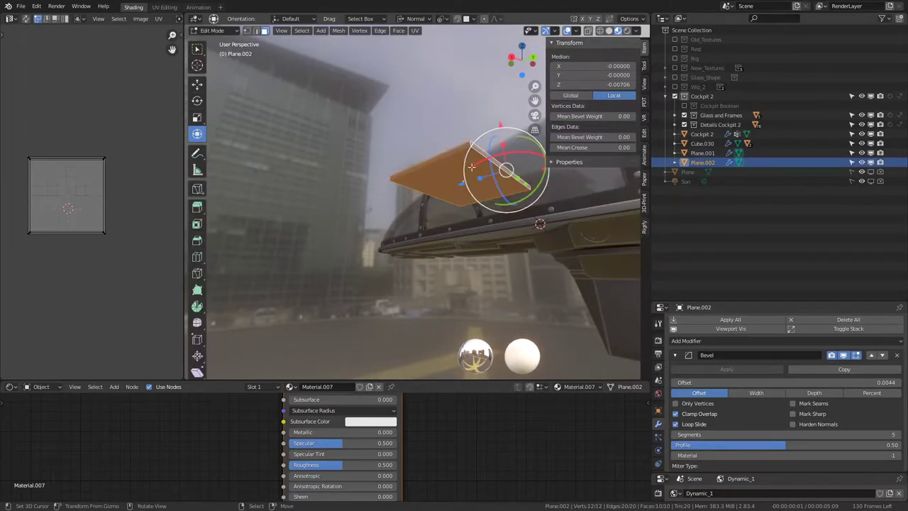
{"action": "left_click", "coordinate": [486, 171]}
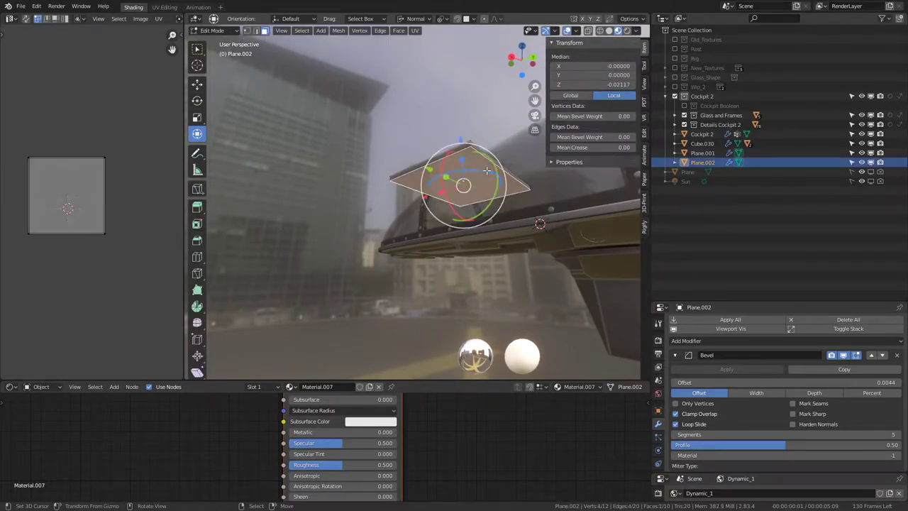
{"action": "key", "text": "e"}
{"action": "key", "text": "Escape"}
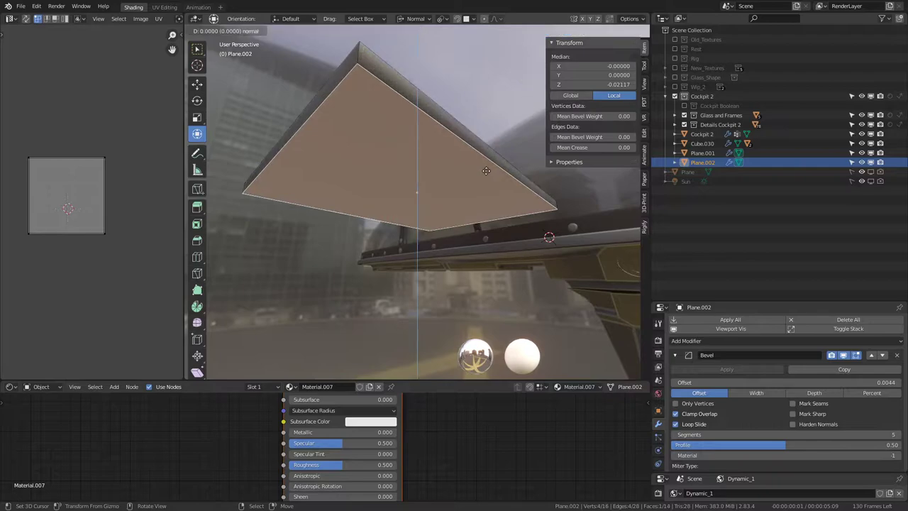
{"action": "mouse_move", "coordinate": [487, 171]}
{"action": "middle_mouse_down"}
{"action": "mouse_move", "coordinate": [470, 188]}
{"action": "mouse_move", "coordinate": [539, 216]}
{"action": "middle_mouse_up"}
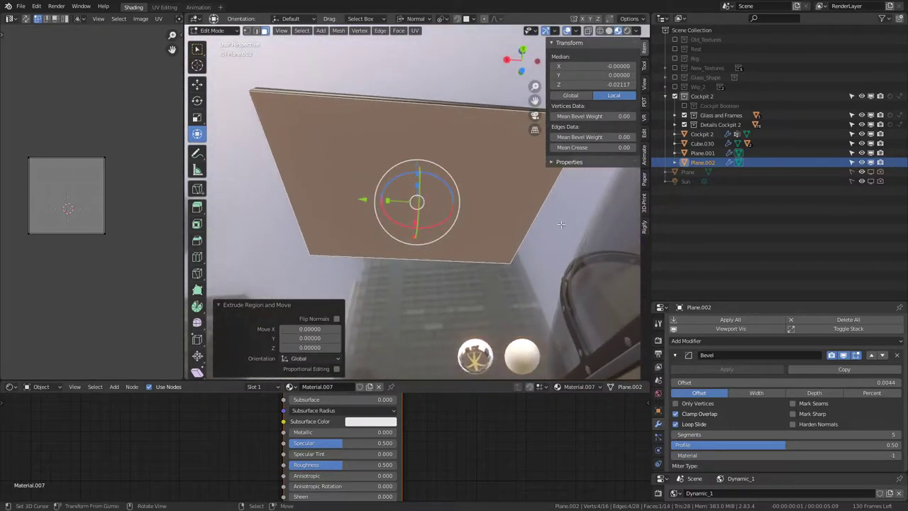
Taper the extruded face: scale 0.885, then along Y to 0.784 and 1.121.
{"action": "key", "text": "s"}
{"action": "left_click", "coordinate": [554, 226]}
{"action": "key", "text": "s"}
{"action": "key", "text": "y"}
{"action": "key", "text": "y"}
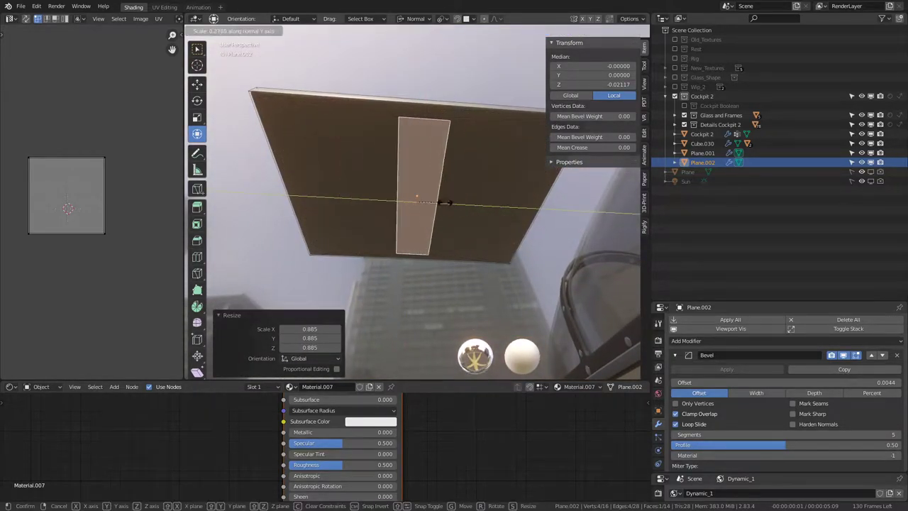
{"action": "left_click", "coordinate": [525, 216]}
{"action": "mouse_move", "coordinate": [513, 217]}
{"action": "middle_mouse_down"}
{"action": "mouse_move", "coordinate": [456, 177]}
{"action": "mouse_move", "coordinate": [334, 177]}
{"action": "middle_mouse_up"}
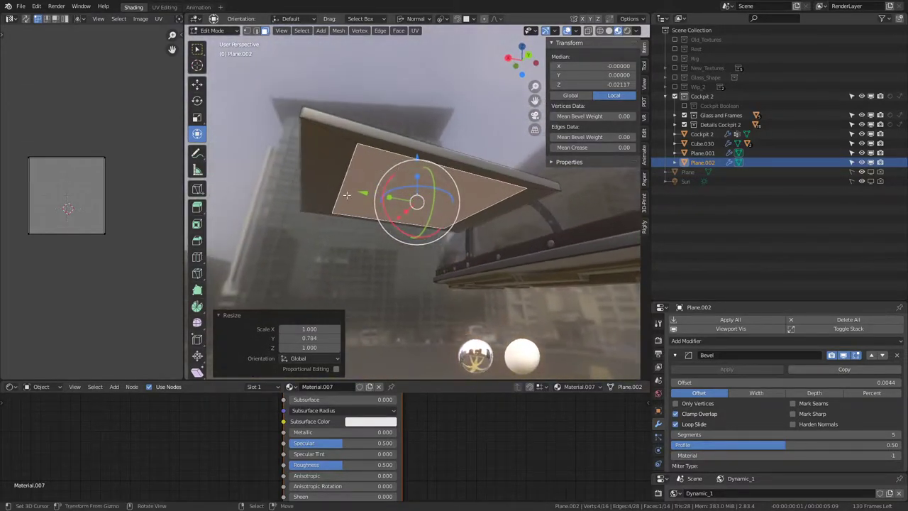
{"action": "key", "text": "s"}
{"action": "key", "text": "y"}
{"action": "key", "text": "y"}
{"action": "left_click", "coordinate": [326, 179]}
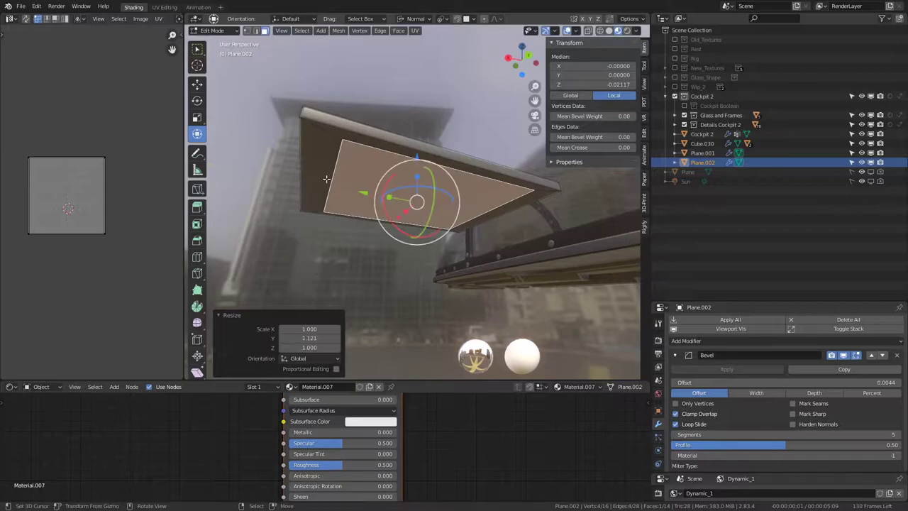
Push the tapered face down along its normal so the panel is about 0.108 deep.
{"action": "key", "text": "g"}
{"action": "key", "text": "z"}
{"action": "key", "text": "z"}
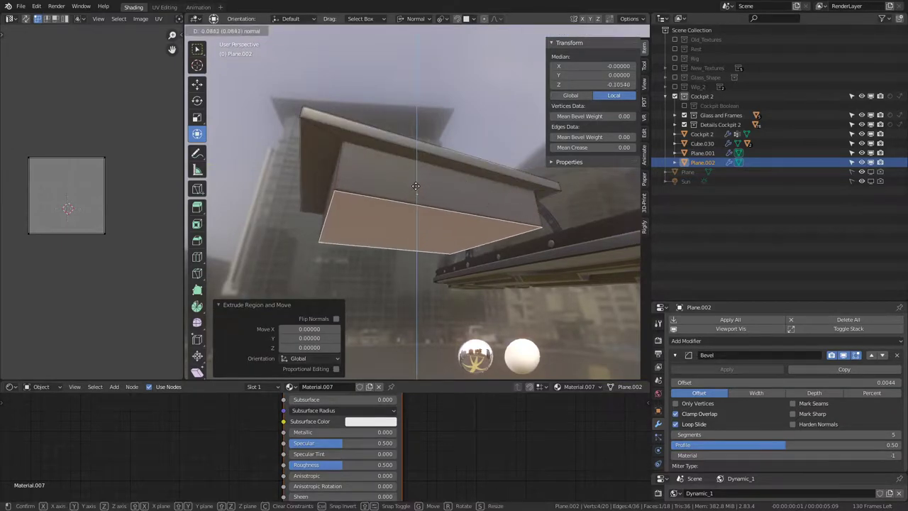
{"action": "left_click", "coordinate": [281, 200]}
{"action": "mouse_move", "coordinate": [281, 200]}
{"action": "middle_mouse_down"}
{"action": "mouse_move", "coordinate": [518, 183]}
{"action": "mouse_move", "coordinate": [297, 166]}
{"action": "mouse_move", "coordinate": [445, 135]}
{"action": "mouse_move", "coordinate": [290, 163]}
{"action": "mouse_move", "coordinate": [370, 193]}
{"action": "mouse_move", "coordinate": [249, 214]}
{"action": "mouse_move", "coordinate": [370, 169]}
{"action": "mouse_move", "coordinate": [338, 74]}
{"action": "mouse_move", "coordinate": [403, 126]}
{"action": "mouse_move", "coordinate": [399, 150]}
{"action": "mouse_move", "coordinate": [380, 157]}
{"action": "mouse_move", "coordinate": [455, 91]}
{"action": "mouse_move", "coordinate": [512, 69]}
{"action": "mouse_move", "coordinate": [440, 142]}
{"action": "mouse_move", "coordinate": [383, 177]}
{"action": "mouse_move", "coordinate": [341, 198]}
{"action": "mouse_move", "coordinate": [325, 174]}
{"action": "mouse_move", "coordinate": [378, 191]}
{"action": "mouse_move", "coordinate": [390, 203]}
{"action": "mouse_move", "coordinate": [383, 218]}
{"action": "mouse_move", "coordinate": [419, 170]}
{"action": "mouse_move", "coordinate": [482, 170]}
{"action": "mouse_move", "coordinate": [508, 195]}
{"action": "middle_mouse_up"}
{"action": "key", "text": "Tab"}
Move Plane.001 along its own Z axis to seat it on its console post.
{"action": "mouse_move", "coordinate": [414, 176]}
{"action": "middle_mouse_down"}
{"action": "mouse_move", "coordinate": [443, 209]}
{"action": "mouse_move", "coordinate": [421, 182]}
{"action": "middle_mouse_up"}
{"action": "left_click", "coordinate": [430, 200]}
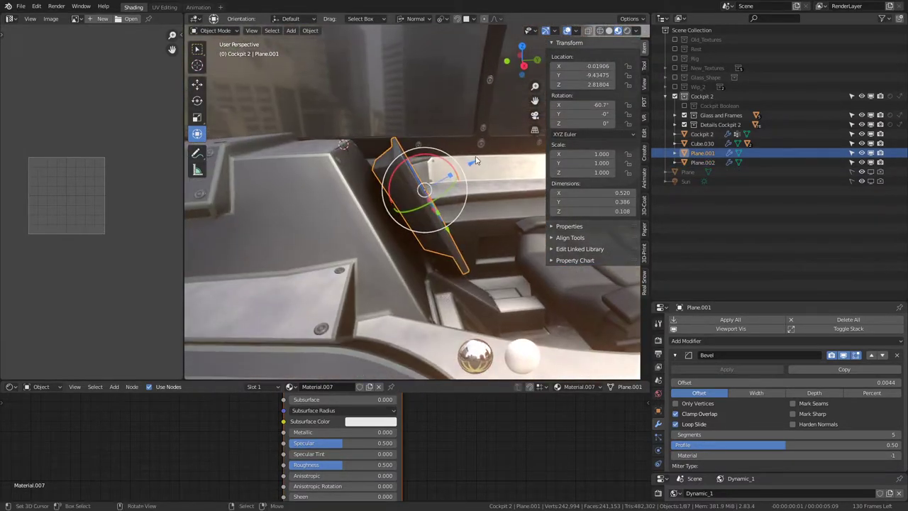
{"action": "key", "text": "g"}
{"action": "key", "text": "z"}
{"action": "key", "text": "z"}
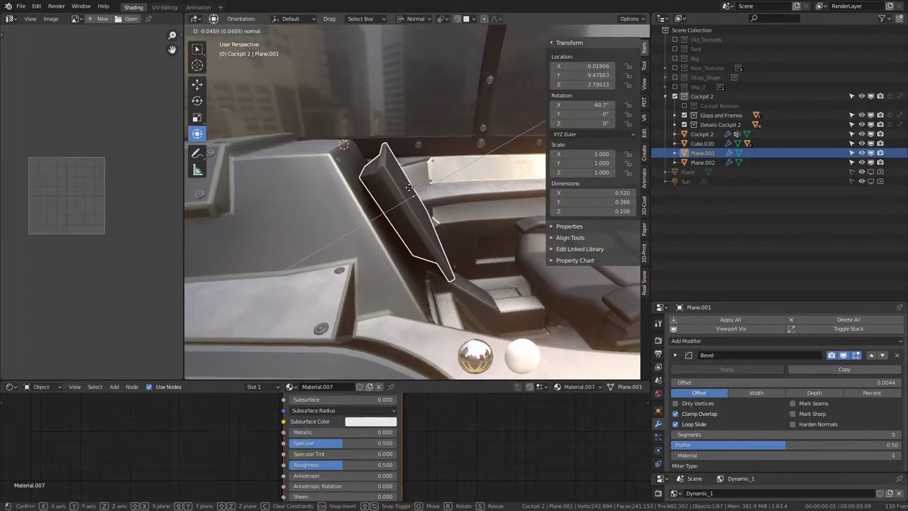
{"action": "left_click", "coordinate": [381, 198]}
{"action": "mouse_move", "coordinate": [381, 198]}
{"action": "middle_mouse_down"}
{"action": "mouse_move", "coordinate": [378, 175]}
{"action": "mouse_move", "coordinate": [390, 162]}
{"action": "mouse_move", "coordinate": [405, 173]}
{"action": "mouse_move", "coordinate": [377, 179]}
{"action": "mouse_move", "coordinate": [281, 163]}
{"action": "mouse_move", "coordinate": [354, 178]}
{"action": "mouse_move", "coordinate": [255, 181]}
{"action": "mouse_move", "coordinate": [216, 211]}
{"action": "mouse_move", "coordinate": [415, 232]}
{"action": "mouse_move", "coordinate": [416, 221]}
{"action": "middle_mouse_up"}
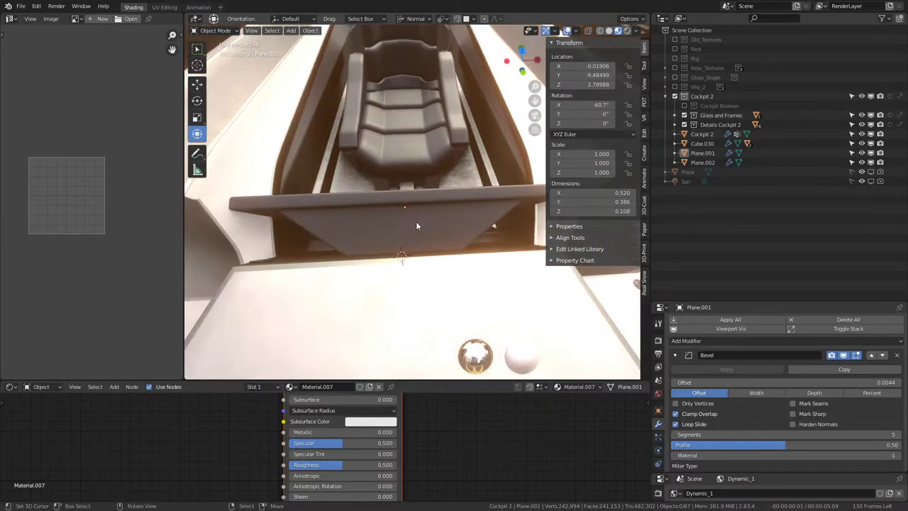
Extrude Plane.001's face along its normal into a back about 0.102 deep.
{"action": "key", "text": "Tab"}
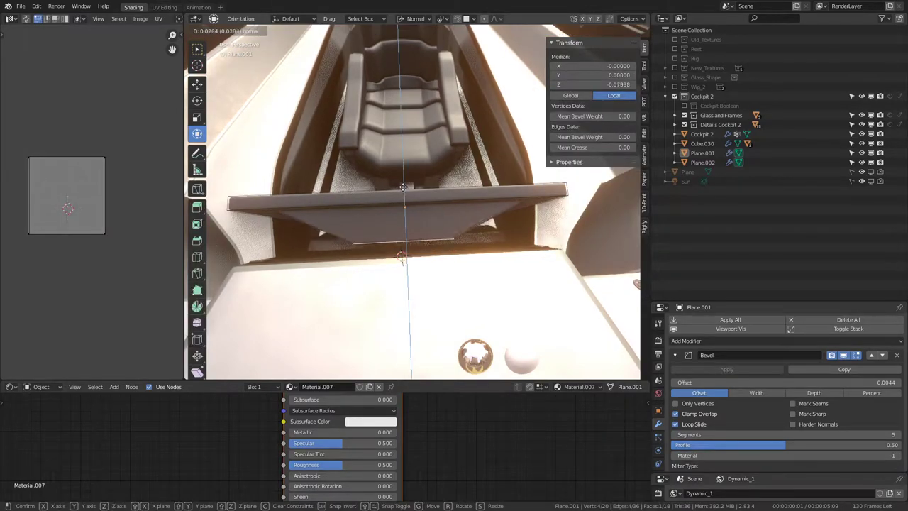
{"action": "right_click", "coordinate": [402, 180]}
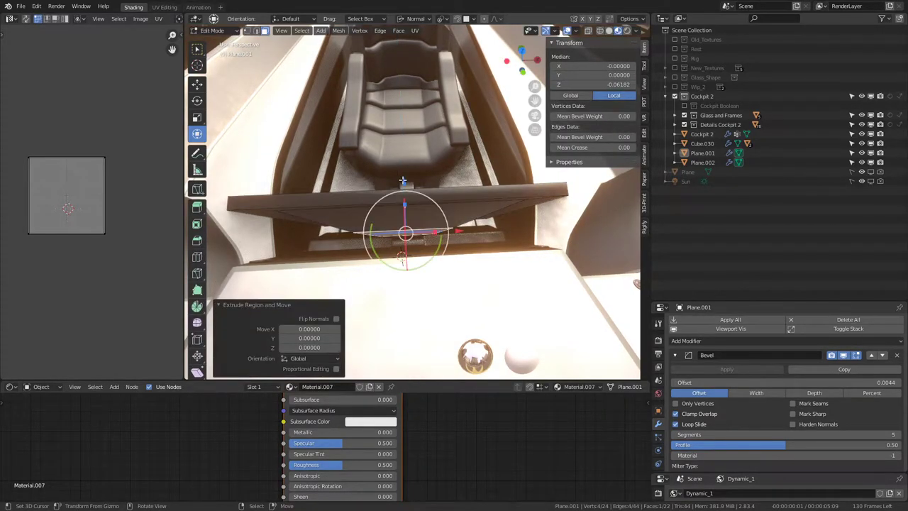
{"action": "key", "text": "e"}
{"action": "left_click", "coordinate": [403, 198]}
{"action": "key", "text": "Tab"}
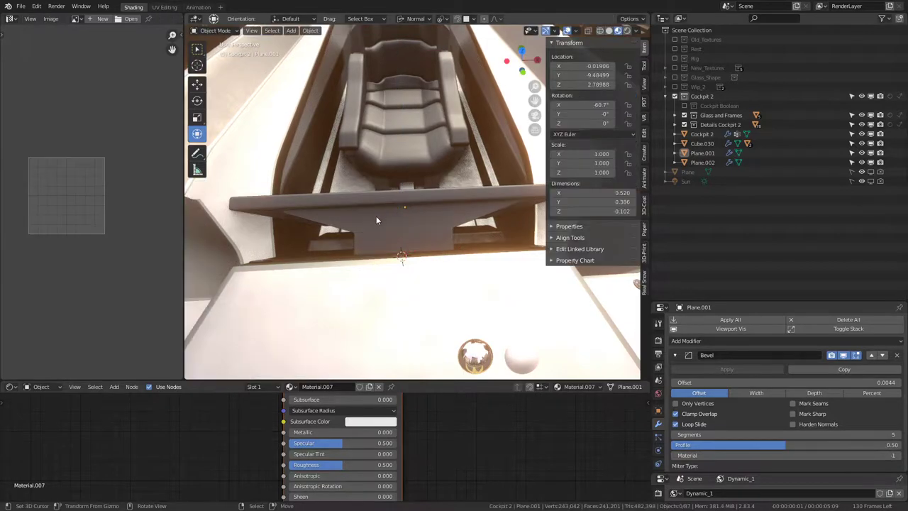
{"action": "mouse_move", "coordinate": [376, 216]}
{"action": "middle_mouse_down"}
{"action": "mouse_move", "coordinate": [437, 197]}
{"action": "mouse_move", "coordinate": [450, 180]}
{"action": "mouse_move", "coordinate": [392, 208]}
{"action": "mouse_move", "coordinate": [266, 195]}
{"action": "mouse_move", "coordinate": [426, 213]}
{"action": "mouse_move", "coordinate": [441, 228]}
{"action": "mouse_move", "coordinate": [365, 154]}
{"action": "mouse_move", "coordinate": [429, 196]}
{"action": "mouse_move", "coordinate": [413, 166]}
{"action": "mouse_move", "coordinate": [418, 174]}
{"action": "mouse_move", "coordinate": [454, 151]}
{"action": "mouse_move", "coordinate": [486, 222]}
{"action": "mouse_move", "coordinate": [426, 217]}
{"action": "mouse_move", "coordinate": [481, 228]}
{"action": "mouse_move", "coordinate": [495, 245]}
{"action": "mouse_move", "coordinate": [461, 241]}
{"action": "mouse_move", "coordinate": [483, 268]}
{"action": "mouse_move", "coordinate": [395, 283]}
{"action": "mouse_move", "coordinate": [519, 274]}
{"action": "mouse_move", "coordinate": [396, 299]}
{"action": "mouse_move", "coordinate": [518, 298]}
{"action": "mouse_move", "coordinate": [399, 234]}
{"action": "mouse_move", "coordinate": [436, 249]}
{"action": "mouse_move", "coordinate": [471, 246]}
{"action": "mouse_move", "coordinate": [450, 216]}
{"action": "mouse_move", "coordinate": [458, 206]}
{"action": "mouse_move", "coordinate": [420, 243]}
{"action": "mouse_move", "coordinate": [386, 258]}
{"action": "mouse_move", "coordinate": [281, 252]}
{"action": "mouse_move", "coordinate": [473, 247]}
{"action": "mouse_move", "coordinate": [499, 236]}
{"action": "mouse_move", "coordinate": [574, 245]}
{"action": "mouse_move", "coordinate": [492, 253]}
{"action": "mouse_move", "coordinate": [547, 249]}
{"action": "mouse_move", "coordinate": [458, 243]}
{"action": "middle_mouse_up"}
Select Cockpit 2 and raise its Bevel.001 modifier from 2 to 4 segments.
{"action": "key", "text": "ctrl+space"}
{"action": "left_click", "coordinate": [385, 253]}
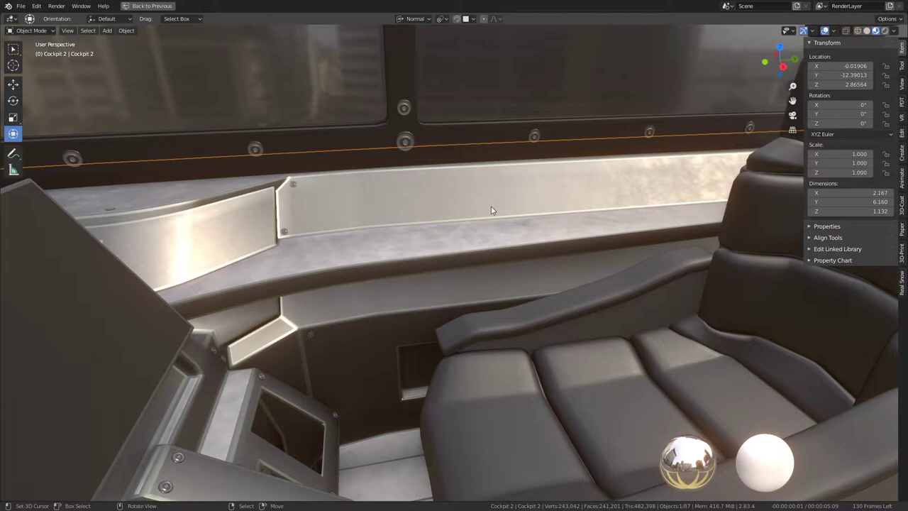
{"action": "key", "text": "ctrl+space"}
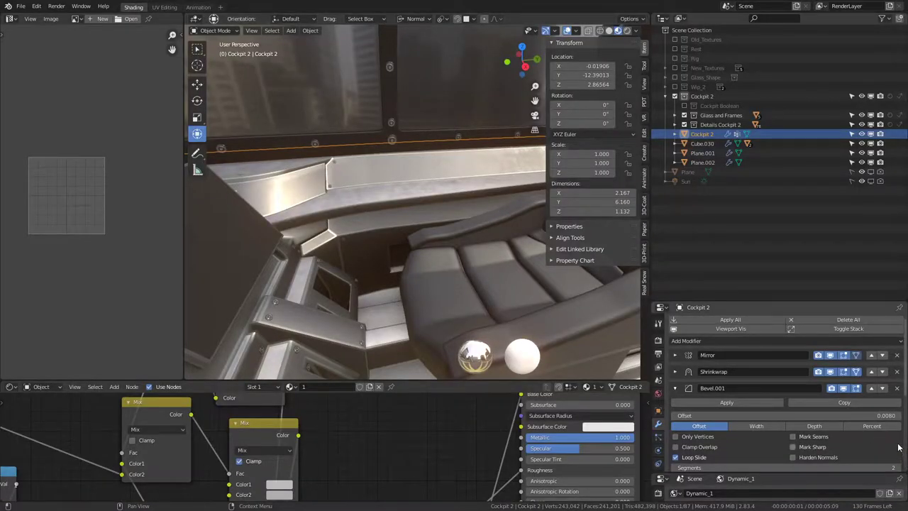
{"action": "scroll", "coordinate": [898, 448], "scroll_direction": "down", "scroll_amount": 3}
{"action": "left_click", "coordinate": [898, 412]}
{"action": "left_click", "coordinate": [898, 411]}
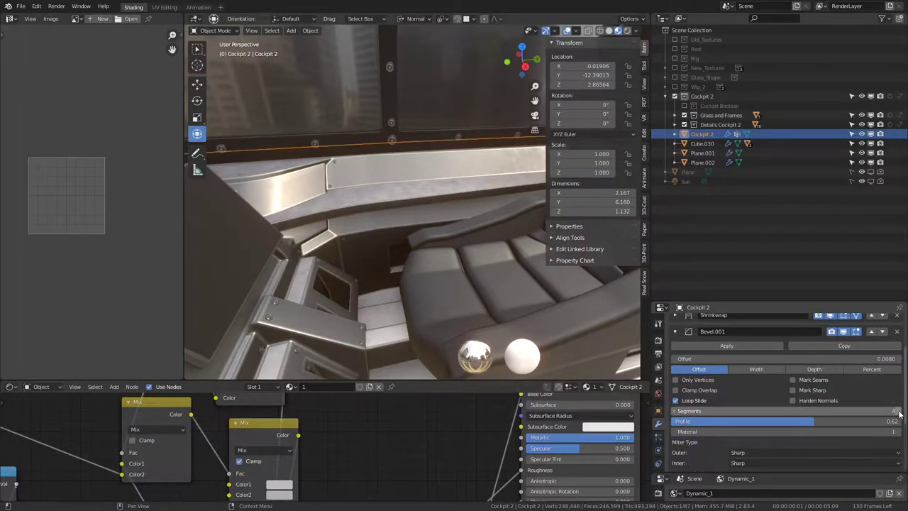
{"action": "key", "text": "ctrl+space"}
Frame the cockpit and hide the Glass canopy.
{"action": "middle_click_drag", "start_coordinate": [405, 229], "coordinate": [342, 281]}
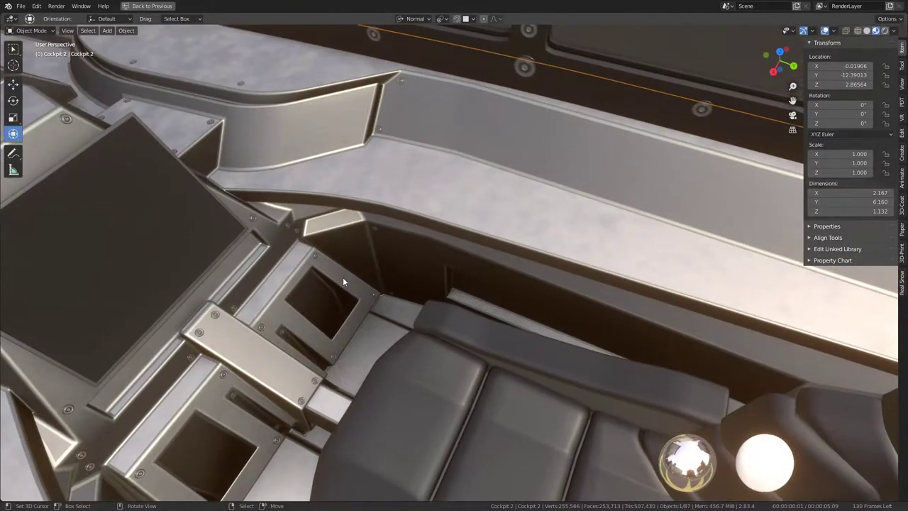
{"action": "middle_click_drag", "start_coordinate": [275, 289], "coordinate": [369, 118]}
{"action": "key", "text": "KP_Decimal"}
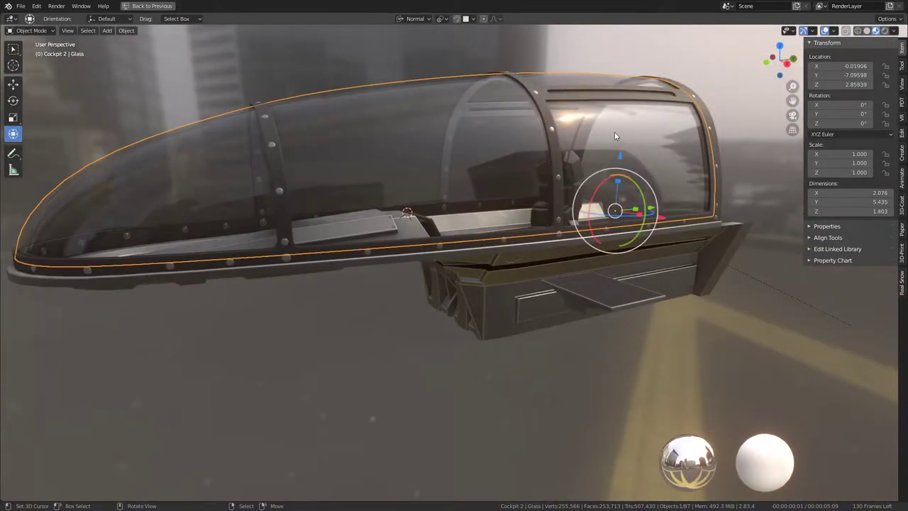
{"action": "key", "text": "h"}
Orbit in over the console panel and bring up the Add Mesh menu.
{"action": "mouse_move", "coordinate": [615, 132]}
{"action": "middle_mouse_down"}
{"action": "mouse_move", "coordinate": [522, 145]}
{"action": "mouse_move", "coordinate": [581, 150]}
{"action": "mouse_move", "coordinate": [472, 173]}
{"action": "mouse_move", "coordinate": [414, 168]}
{"action": "mouse_move", "coordinate": [457, 213]}
{"action": "mouse_move", "coordinate": [492, 211]}
{"action": "mouse_move", "coordinate": [428, 219]}
{"action": "mouse_move", "coordinate": [562, 257]}
{"action": "mouse_move", "coordinate": [462, 245]}
{"action": "mouse_move", "coordinate": [464, 228]}
{"action": "mouse_move", "coordinate": [505, 186]}
{"action": "mouse_move", "coordinate": [489, 300]}
{"action": "middle_mouse_up"}
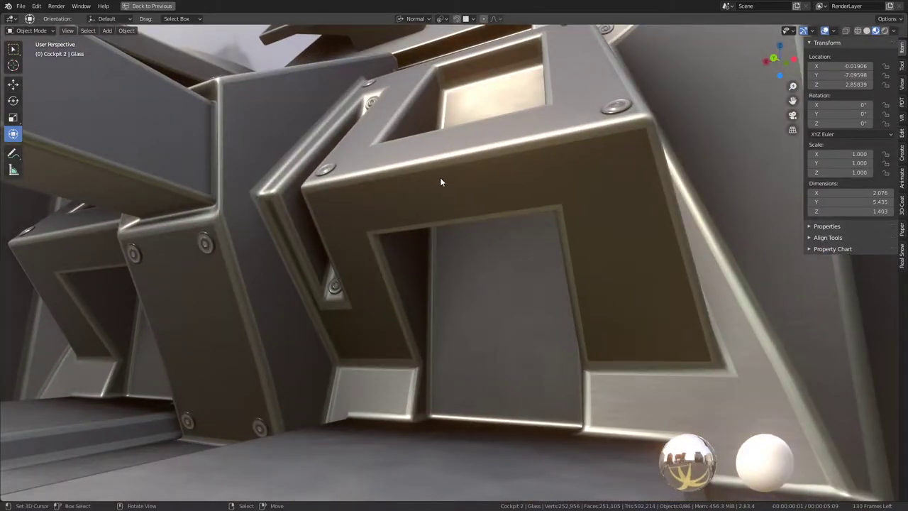
{"action": "mouse_move", "coordinate": [440, 182]}
{"action": "middle_mouse_down"}
{"action": "mouse_move", "coordinate": [516, 264]}
{"action": "mouse_move", "coordinate": [574, 286]}
{"action": "mouse_move", "coordinate": [631, 282]}
{"action": "mouse_move", "coordinate": [489, 312]}
{"action": "mouse_move", "coordinate": [388, 300]}
{"action": "mouse_move", "coordinate": [464, 257]}
{"action": "mouse_move", "coordinate": [498, 262]}
{"action": "mouse_move", "coordinate": [448, 280]}
{"action": "mouse_move", "coordinate": [433, 272]}
{"action": "mouse_move", "coordinate": [487, 285]}
{"action": "mouse_move", "coordinate": [461, 280]}
{"action": "mouse_move", "coordinate": [450, 300]}
{"action": "mouse_move", "coordinate": [493, 296]}
{"action": "mouse_move", "coordinate": [469, 286]}
{"action": "mouse_move", "coordinate": [478, 215]}
{"action": "mouse_move", "coordinate": [510, 218]}
{"action": "mouse_move", "coordinate": [477, 205]}
{"action": "mouse_move", "coordinate": [469, 187]}
{"action": "mouse_move", "coordinate": [454, 201]}
{"action": "mouse_move", "coordinate": [476, 269]}
{"action": "mouse_move", "coordinate": [471, 297]}
{"action": "mouse_move", "coordinate": [407, 278]}
{"action": "mouse_move", "coordinate": [458, 248]}
{"action": "mouse_move", "coordinate": [467, 262]}
{"action": "middle_mouse_up"}
{"action": "scroll", "coordinate": [470, 188], "scroll_direction": "down", "scroll_amount": 4}
{"action": "scroll", "coordinate": [463, 209], "scroll_direction": "up", "scroll_amount": 5}
{"action": "scroll", "coordinate": [458, 248], "scroll_direction": "up", "scroll_amount": 2}
{"action": "scroll", "coordinate": [467, 262], "scroll_direction": "up", "scroll_amount": 2}
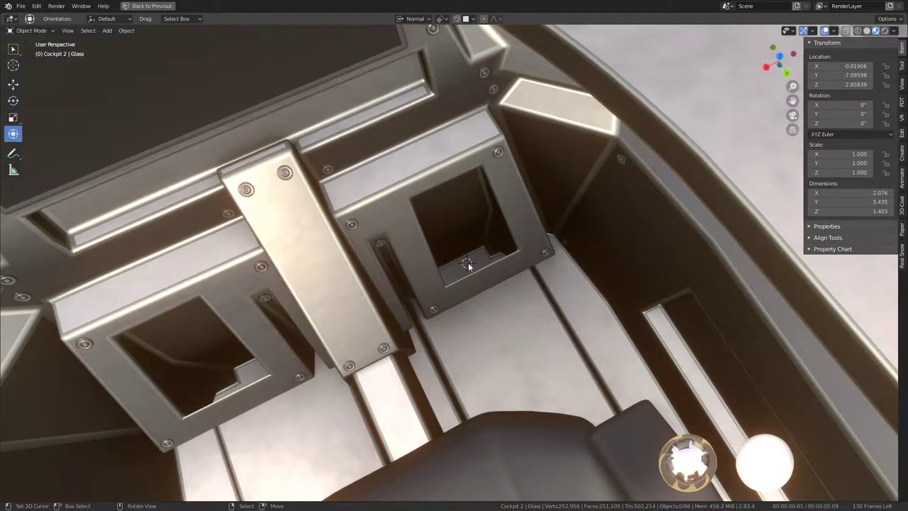
{"action": "key", "text": "shift+a"}
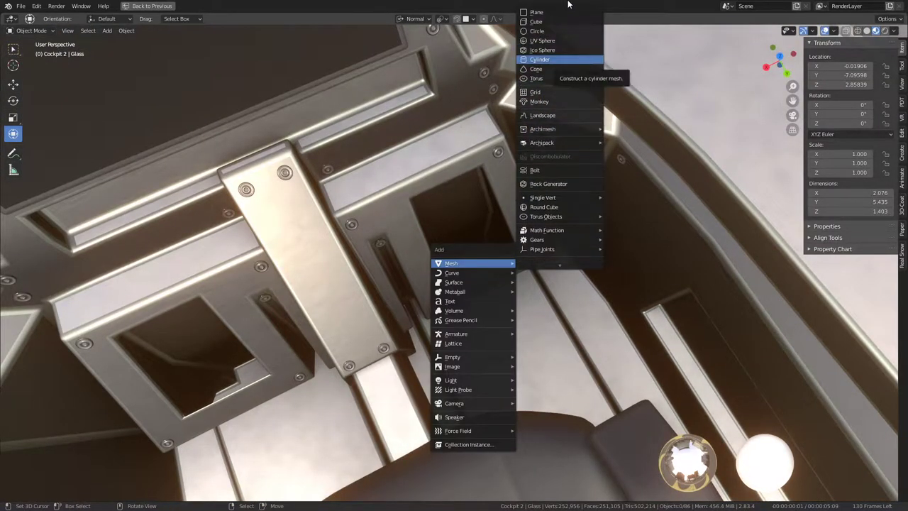
Add a cube and scale its mesh down to 0.302 in Edit Mode.
{"action": "left_click", "coordinate": [557, 22]}
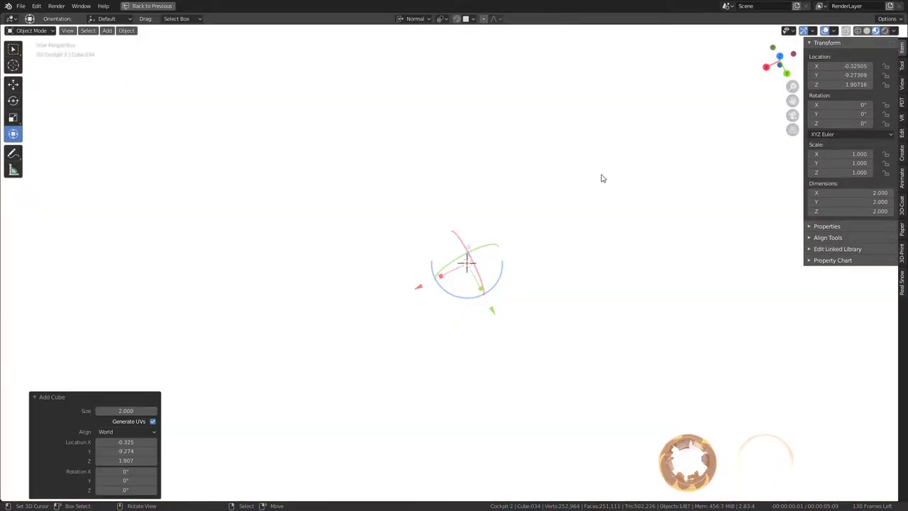
{"action": "scroll", "coordinate": [613, 251], "scroll_direction": "down", "scroll_amount": 3}
{"action": "key", "text": "Tab"}
{"action": "key", "text": "s"}
{"action": "scroll", "coordinate": [585, 265], "scroll_direction": "up", "scroll_amount": 4}
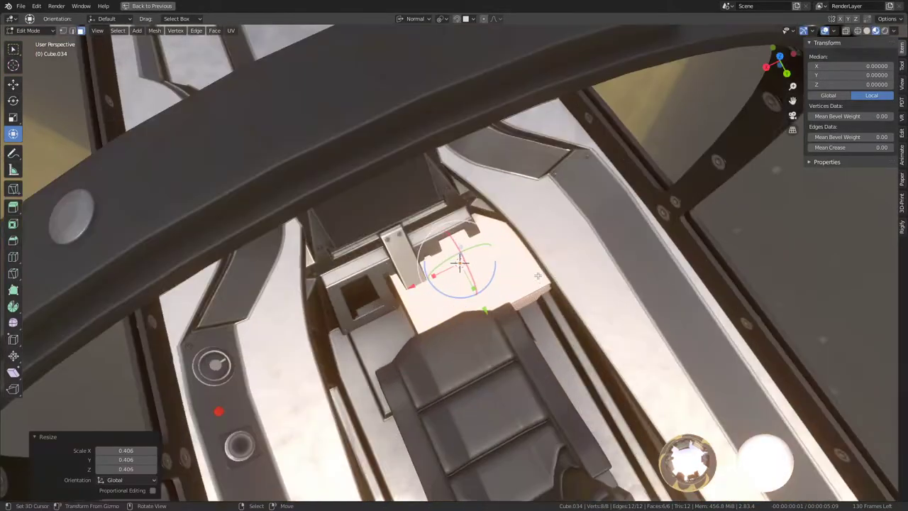
{"action": "scroll", "coordinate": [625, 268], "scroll_direction": "up", "scroll_amount": 3}
{"action": "left_click", "coordinate": [529, 267]}
{"action": "scroll", "coordinate": [529, 268], "scroll_direction": "up", "scroll_amount": 2}
{"action": "middle_click_drag", "start_coordinate": [529, 267], "coordinate": [557, 255]}
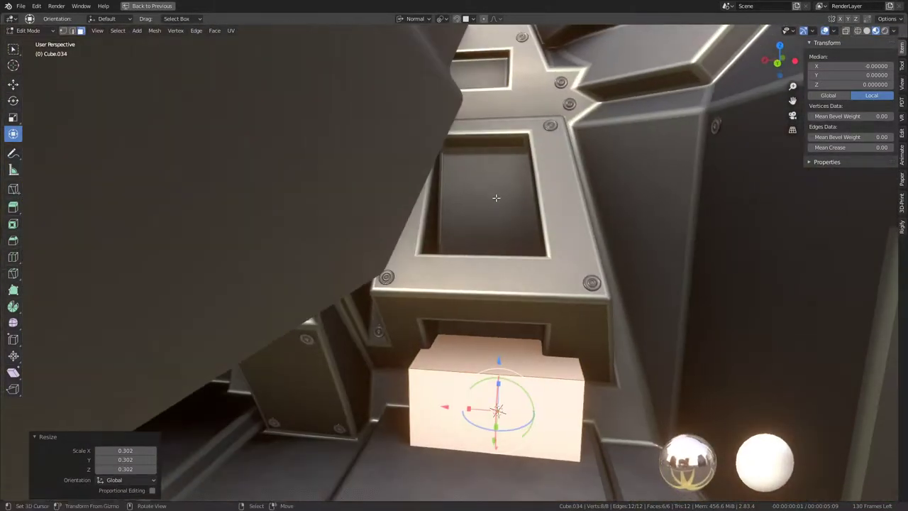
Nudge the cube along X and raise it up toward the console box.
{"action": "key", "text": "s"}
{"action": "key", "text": "Tab"}
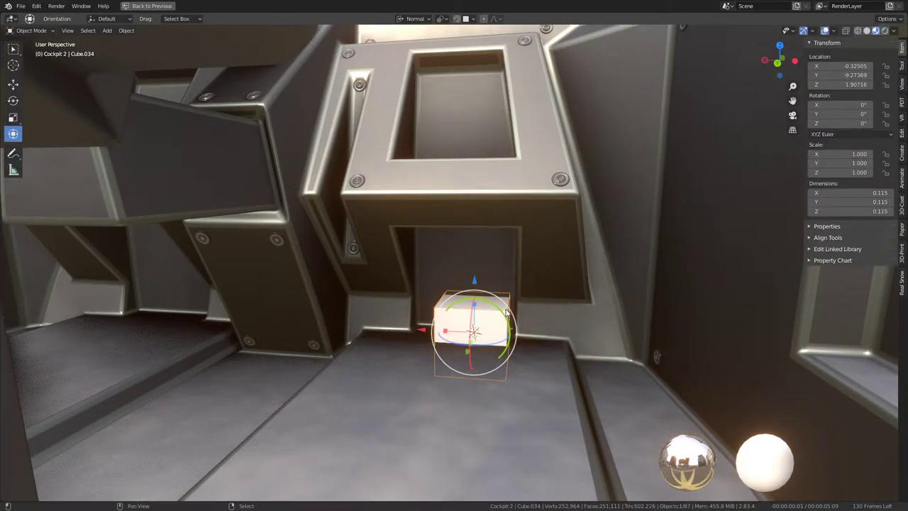
{"action": "scroll", "coordinate": [511, 267], "scroll_direction": "up", "scroll_amount": 2}
{"action": "scroll", "coordinate": [518, 291], "scroll_direction": "up", "scroll_amount": 2}
{"action": "left_click_drag", "start_coordinate": [413, 310], "coordinate": [420, 310]}
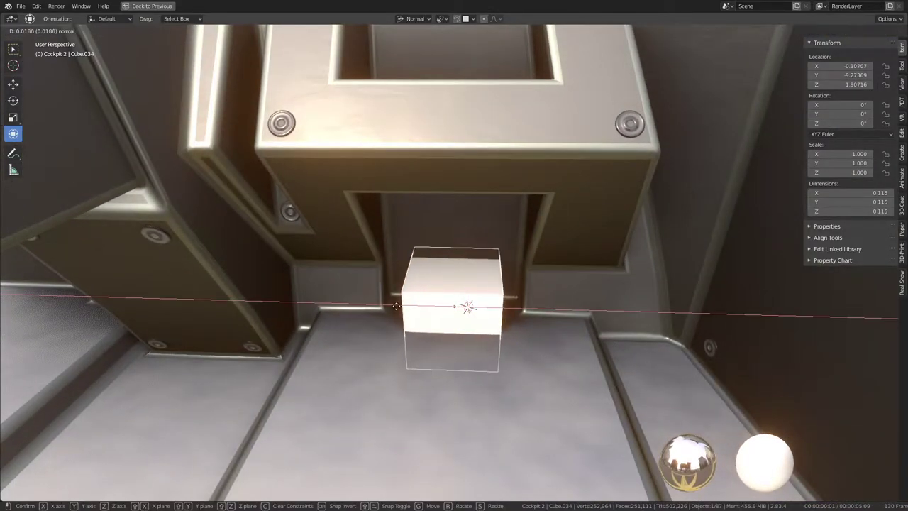
{"action": "middle_click_drag", "start_coordinate": [420, 309], "coordinate": [440, 273]}
{"action": "left_click_drag", "start_coordinate": [418, 281], "coordinate": [417, 233]}
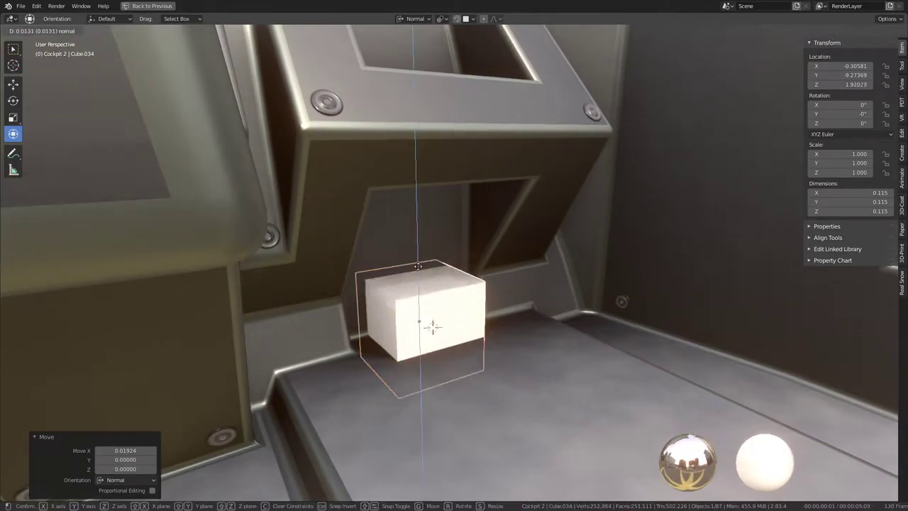
{"action": "middle_click_drag", "start_coordinate": [430, 222], "coordinate": [408, 211]}
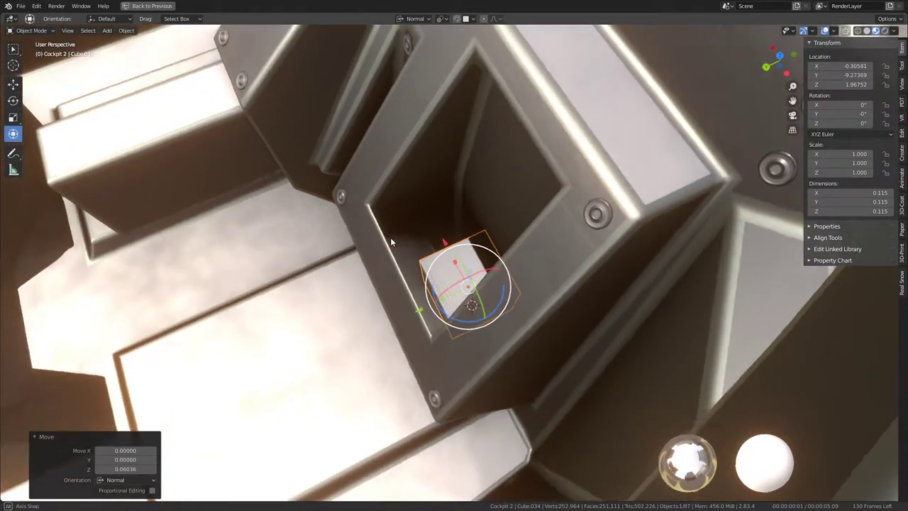
{"action": "mouse_move", "coordinate": [407, 211]}
{"action": "middle_mouse_down"}
{"action": "mouse_move", "coordinate": [446, 251]}
{"action": "mouse_move", "coordinate": [533, 271]}
{"action": "mouse_move", "coordinate": [500, 270]}
{"action": "middle_mouse_up"}
Extrude the pillar's top face along its normal up through the right-hand console frame.
{"action": "key", "text": "Tab"}
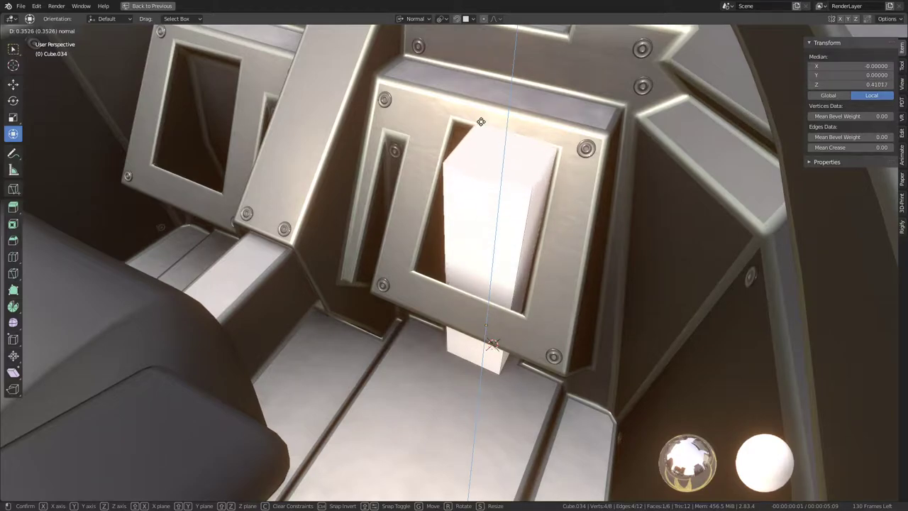
{"action": "left_click", "coordinate": [478, 93]}
{"action": "key", "text": "Tab"}
{"action": "mouse_move", "coordinate": [496, 142]}
{"action": "middle_mouse_down"}
{"action": "mouse_move", "coordinate": [556, 215]}
{"action": "mouse_move", "coordinate": [530, 294]}
{"action": "middle_mouse_up"}
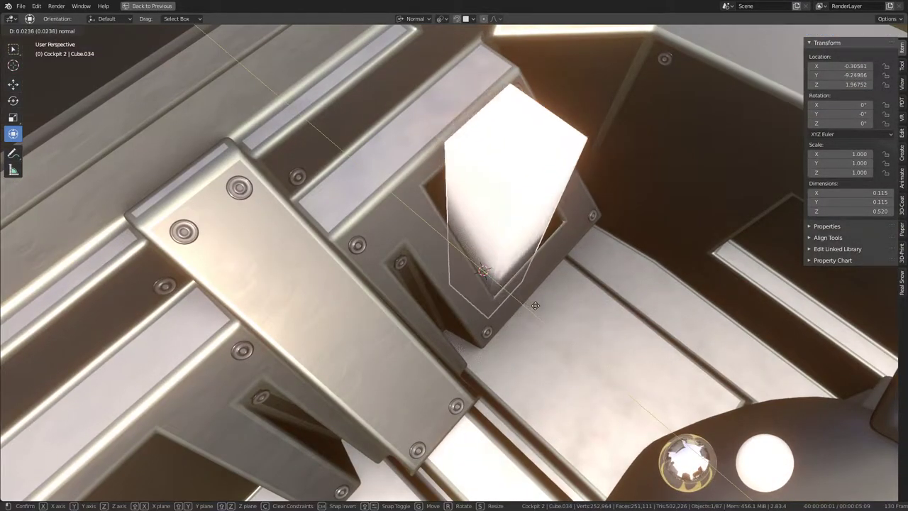
{"action": "left_click", "coordinate": [536, 310]}
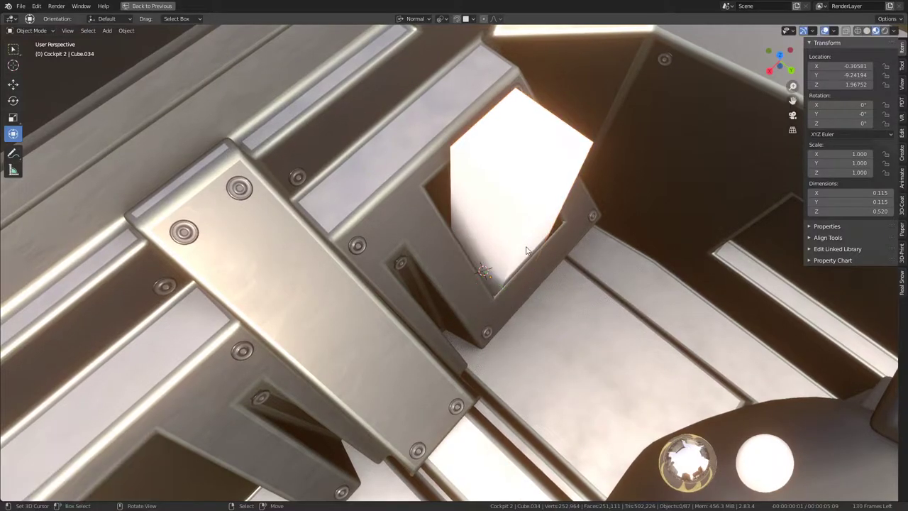
{"action": "mouse_move", "coordinate": [536, 310]}
{"action": "middle_mouse_down"}
{"action": "mouse_move", "coordinate": [450, 210]}
{"action": "mouse_move", "coordinate": [551, 278]}
{"action": "mouse_move", "coordinate": [515, 209]}
{"action": "mouse_move", "coordinate": [451, 193]}
{"action": "mouse_move", "coordinate": [436, 200]}
{"action": "middle_mouse_up"}
{"action": "scroll", "coordinate": [487, 227], "scroll_direction": "up", "scroll_amount": 1}
Move the pillar's faces along their normal to start slimming it.
{"action": "key", "text": "Tab"}
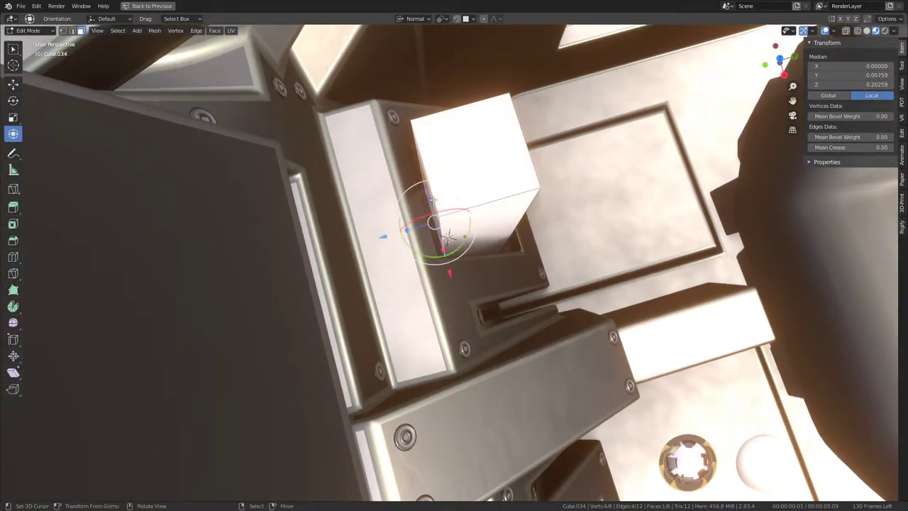
{"action": "left_click", "coordinate": [409, 230]}
{"action": "key", "text": "Tab"}
{"action": "mouse_move", "coordinate": [408, 230]}
{"action": "middle_mouse_down"}
{"action": "mouse_move", "coordinate": [508, 217]}
{"action": "mouse_move", "coordinate": [465, 160]}
{"action": "mouse_move", "coordinate": [521, 181]}
{"action": "middle_mouse_up"}
Select all of the pillar's geometry and thin it along the normal.
{"action": "key", "text": "Tab"}
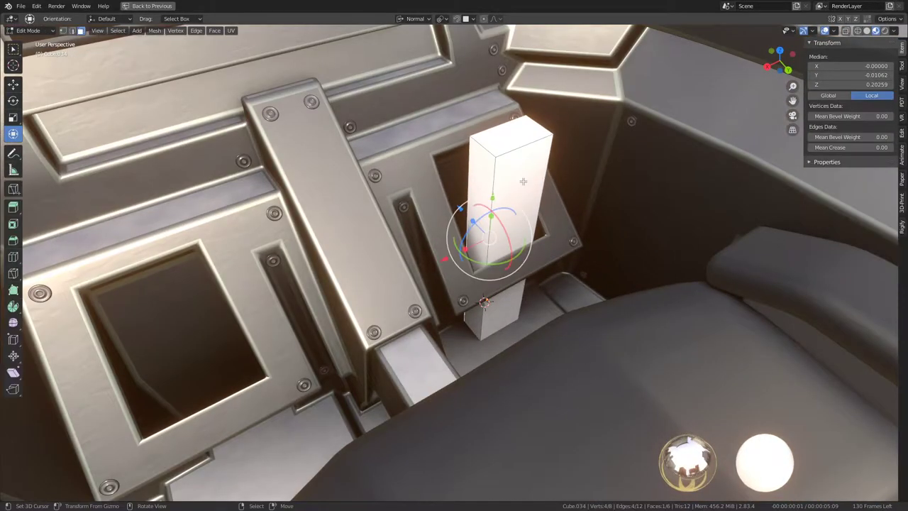
{"action": "key", "text": "alt+a"}
{"action": "key", "text": "a"}
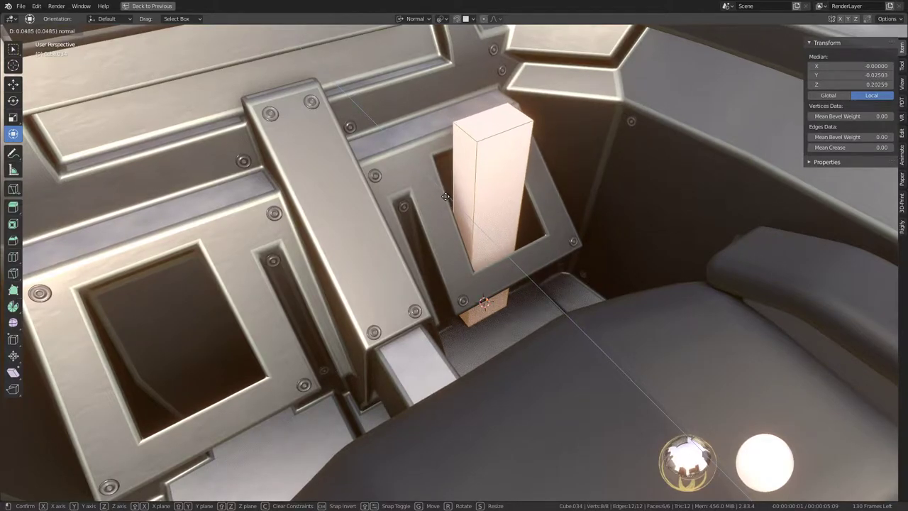
{"action": "left_click", "coordinate": [446, 197]}
{"action": "key", "text": "Tab"}
{"action": "mouse_move", "coordinate": [446, 196]}
{"action": "middle_mouse_down"}
{"action": "mouse_move", "coordinate": [510, 155]}
{"action": "mouse_move", "coordinate": [457, 150]}
{"action": "mouse_move", "coordinate": [485, 227]}
{"action": "mouse_move", "coordinate": [454, 273]}
{"action": "middle_mouse_up"}
{"action": "scroll", "coordinate": [460, 178], "scroll_direction": "up", "scroll_amount": 5}
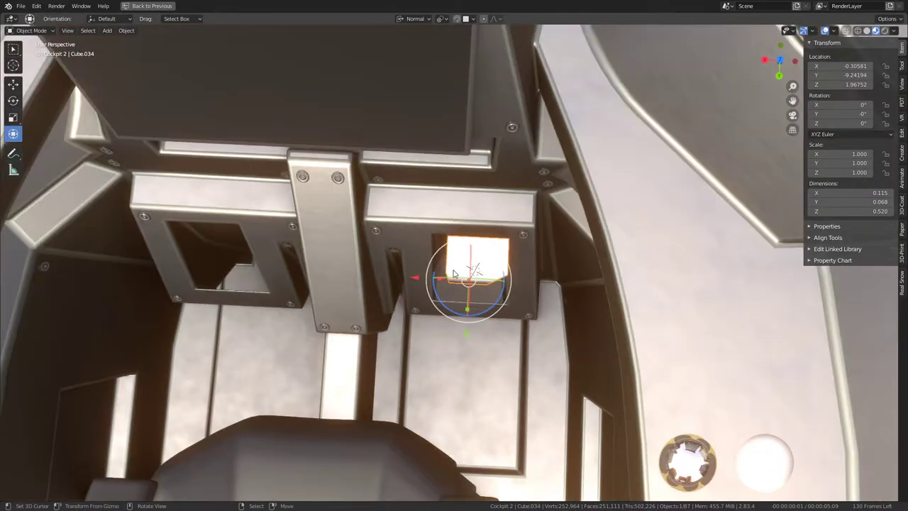
Shift the slab 0.01375 along X into the console frame, then restore the full workspace.
{"action": "left_click", "coordinate": [413, 272]}
{"action": "mouse_move", "coordinate": [414, 272]}
{"action": "middle_mouse_down"}
{"action": "mouse_move", "coordinate": [438, 223]}
{"action": "mouse_move", "coordinate": [562, 179]}
{"action": "mouse_move", "coordinate": [546, 172]}
{"action": "middle_mouse_up"}
{"action": "scroll", "coordinate": [492, 208], "scroll_direction": "down", "scroll_amount": 5}
{"action": "key", "text": "alt+a"}
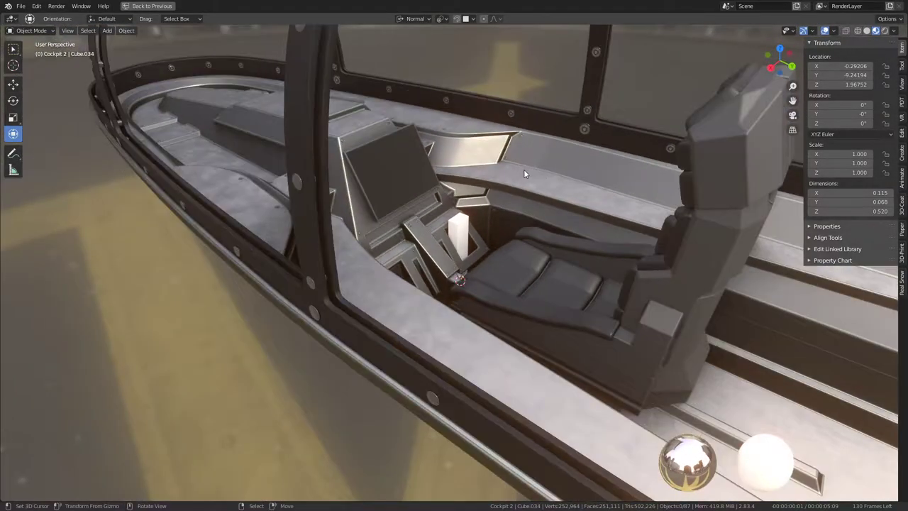
{"action": "scroll", "coordinate": [511, 188], "scroll_direction": "up", "scroll_amount": 2}
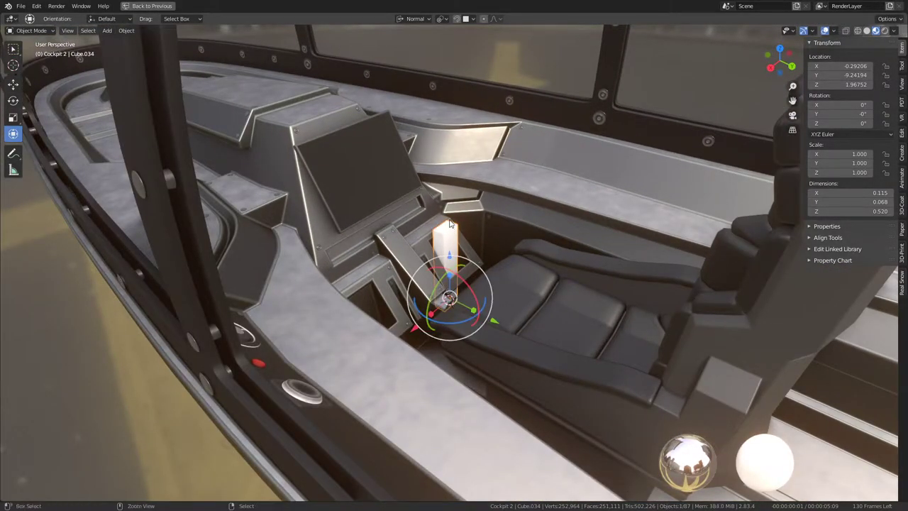
{"action": "key", "text": "ctrl+space"}
Add a Mirror modifier on X to Cube.034, using Cockpit 2 as the mirror object.
{"action": "left_click", "coordinate": [688, 321]}
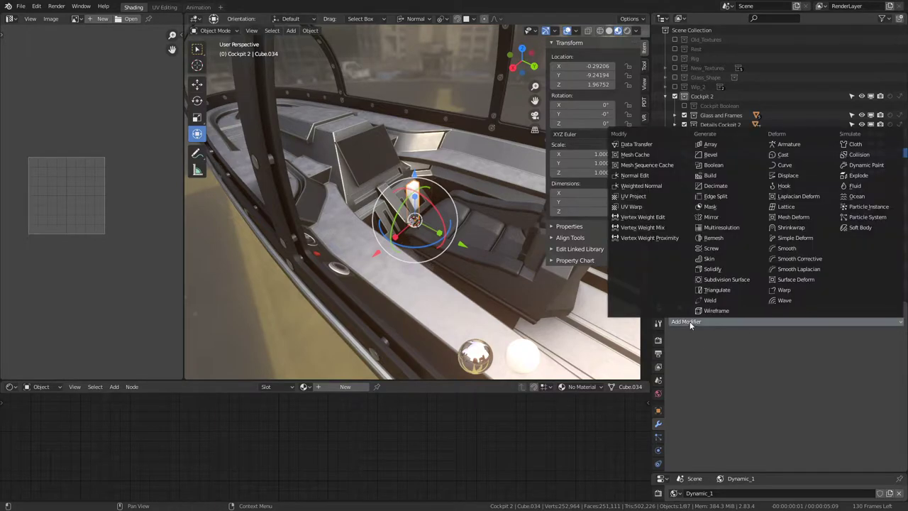
{"action": "left_click", "coordinate": [722, 217]}
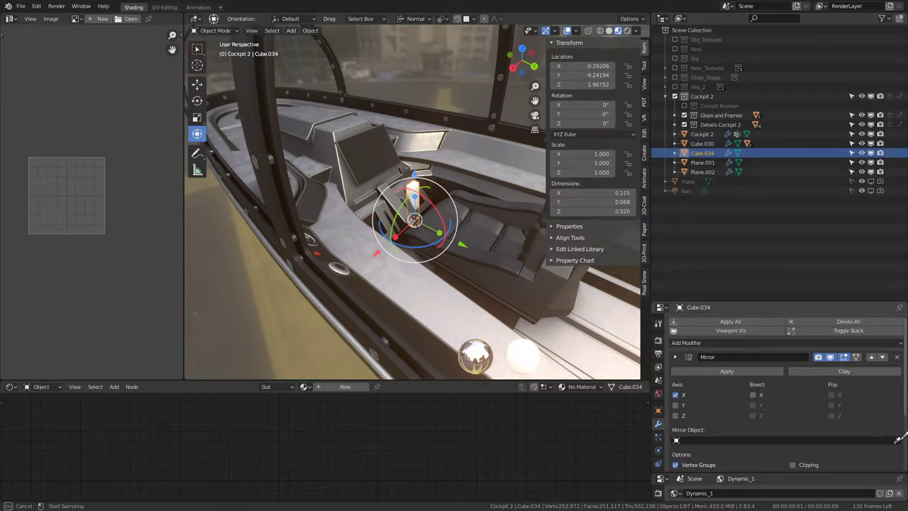
{"action": "mouse_move", "coordinate": [399, 185]}
{"action": "middle_mouse_down"}
{"action": "mouse_move", "coordinate": [430, 161]}
{"action": "mouse_move", "coordinate": [391, 166]}
{"action": "middle_mouse_up"}
{"action": "key", "text": "ctrl+space"}
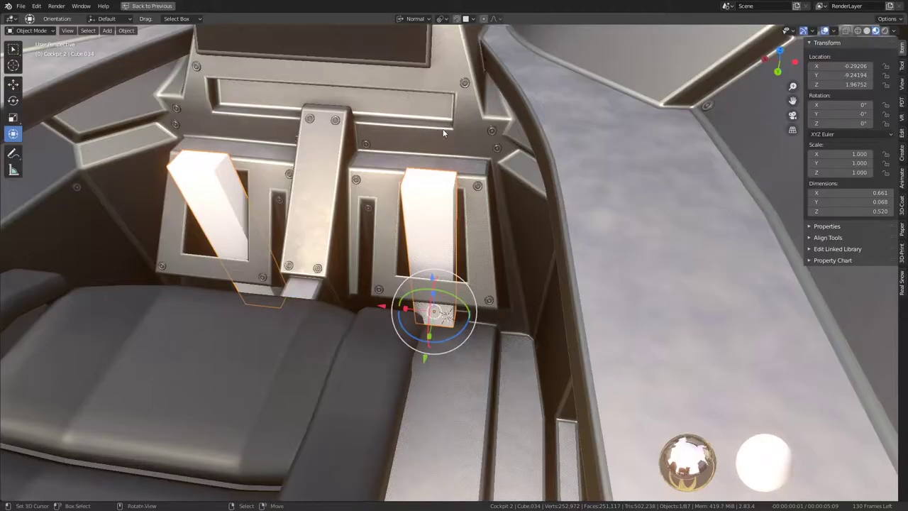
{"action": "mouse_move", "coordinate": [428, 134]}
{"action": "middle_mouse_down"}
{"action": "mouse_move", "coordinate": [552, 190]}
{"action": "mouse_move", "coordinate": [494, 198]}
{"action": "middle_mouse_up"}
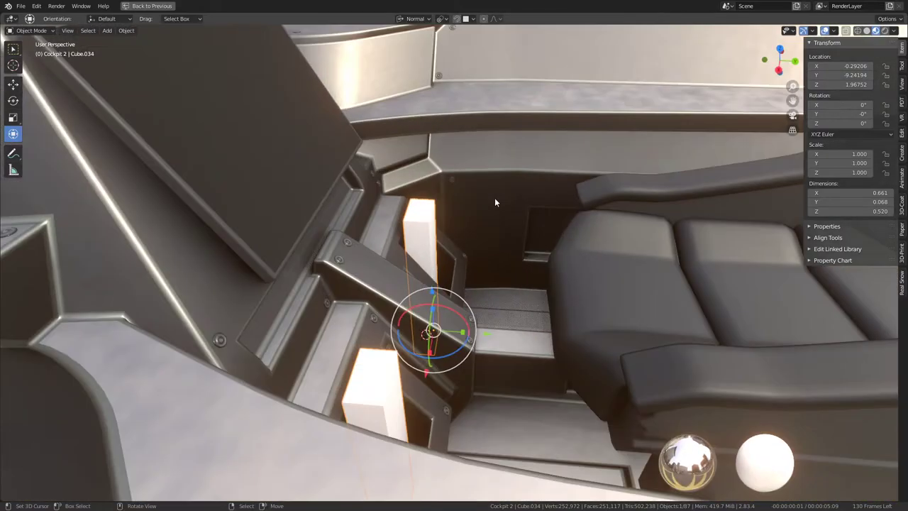
{"action": "scroll", "coordinate": [482, 207], "scroll_direction": "up", "scroll_amount": 2}
Lower Cube.034's top face along its normal so the pillar is 0.354 tall.
{"action": "key", "text": "Tab"}
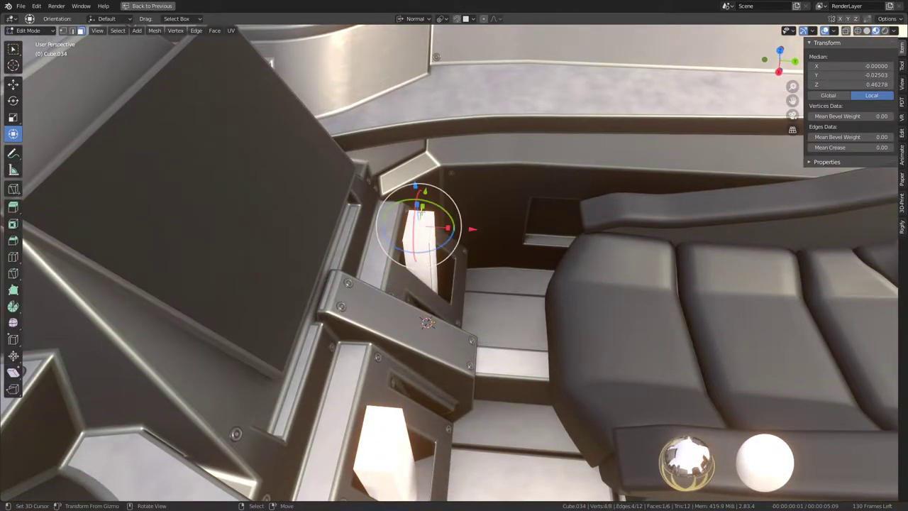
{"action": "left_click", "coordinate": [422, 225]}
{"action": "middle_click_drag", "start_coordinate": [422, 225], "coordinate": [424, 254]}
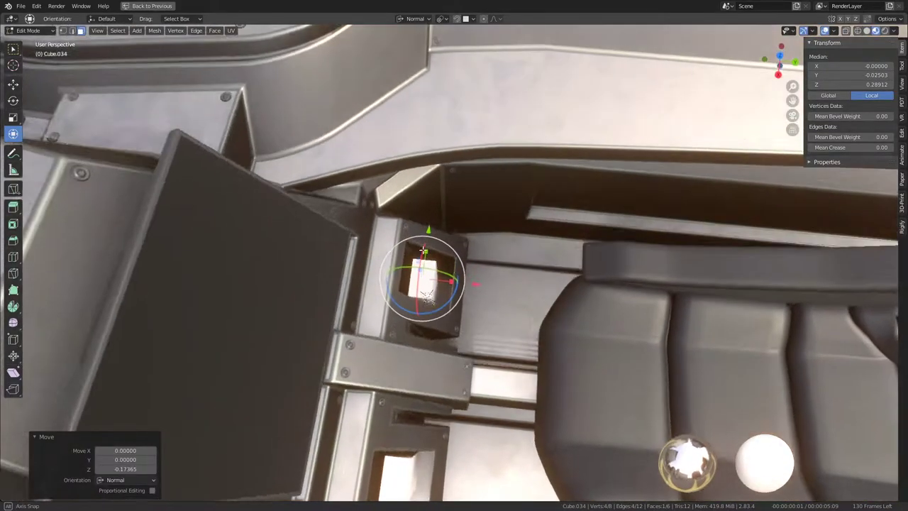
{"action": "left_click", "coordinate": [429, 287], "text": "alt"}
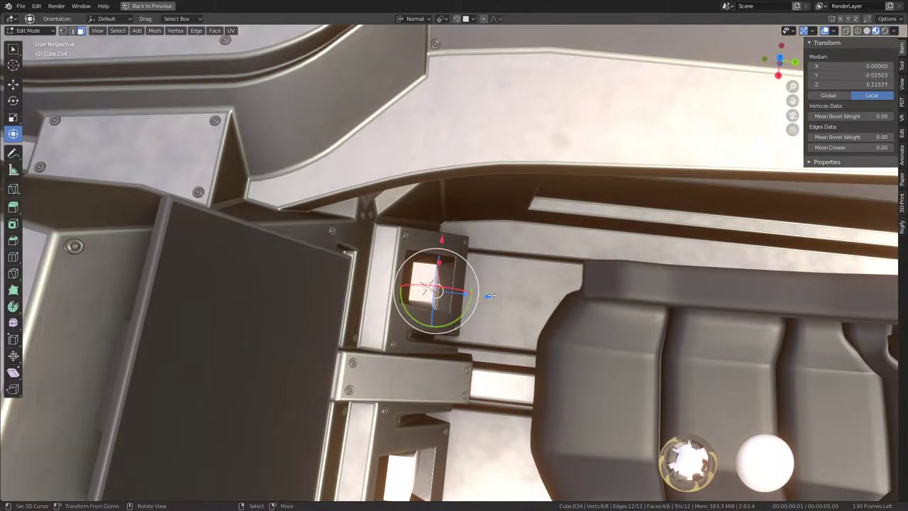
{"action": "left_click_drag", "start_coordinate": [490, 296], "coordinate": [491, 292]}
{"action": "mouse_move", "coordinate": [491, 293]}
{"action": "middle_mouse_down"}
{"action": "mouse_move", "coordinate": [448, 184]}
{"action": "mouse_move", "coordinate": [538, 211]}
{"action": "mouse_move", "coordinate": [482, 178]}
{"action": "mouse_move", "coordinate": [434, 203]}
{"action": "mouse_move", "coordinate": [442, 253]}
{"action": "mouse_move", "coordinate": [404, 290]}
{"action": "mouse_move", "coordinate": [412, 394]}
{"action": "mouse_move", "coordinate": [465, 179]}
{"action": "mouse_move", "coordinate": [455, 310]}
{"action": "mouse_move", "coordinate": [395, 308]}
{"action": "mouse_move", "coordinate": [506, 305]}
{"action": "mouse_move", "coordinate": [476, 341]}
{"action": "mouse_move", "coordinate": [356, 325]}
{"action": "mouse_move", "coordinate": [446, 309]}
{"action": "mouse_move", "coordinate": [456, 288]}
{"action": "middle_mouse_up"}
{"action": "left_click", "coordinate": [383, 269]}
{"action": "left_click", "coordinate": [408, 389]}
{"action": "key", "text": "Tab"}
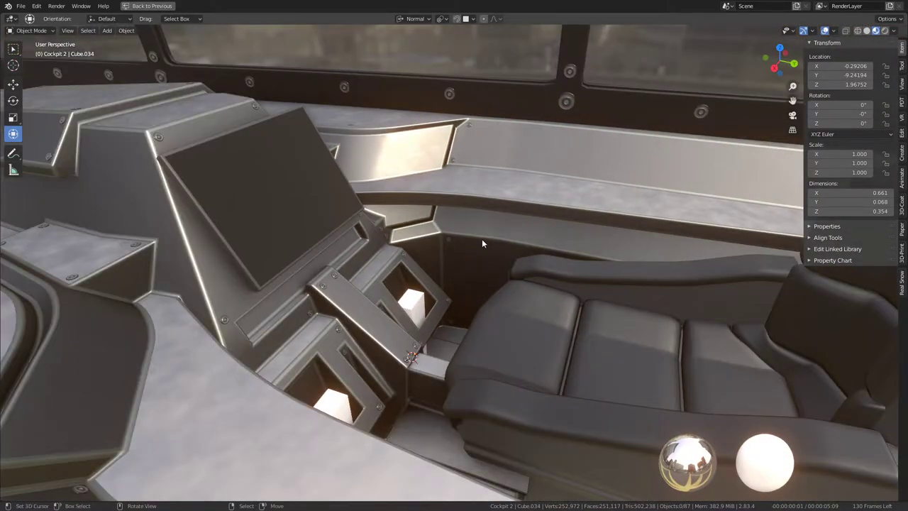
Raise the pillar's selected top face along its normal.
{"action": "key", "text": "Tab"}
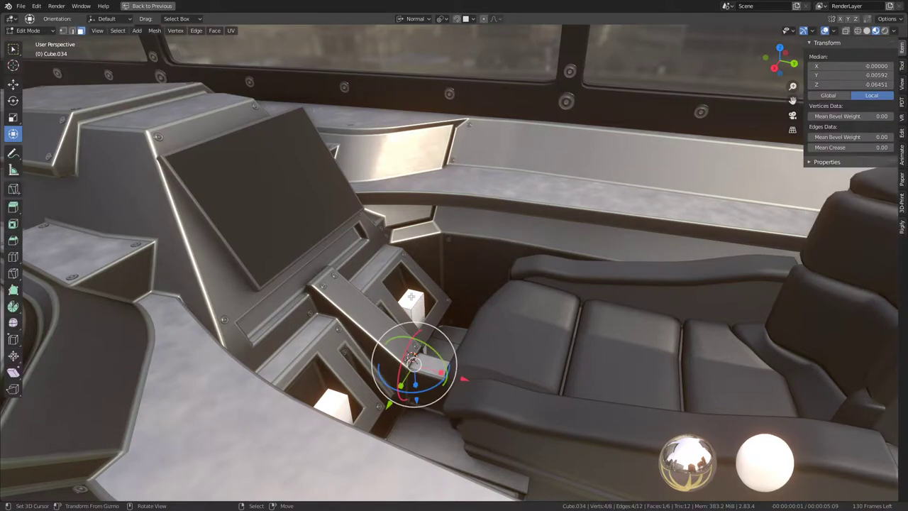
{"action": "left_click", "coordinate": [401, 201]}
{"action": "middle_click_drag", "start_coordinate": [401, 201], "coordinate": [462, 294]}
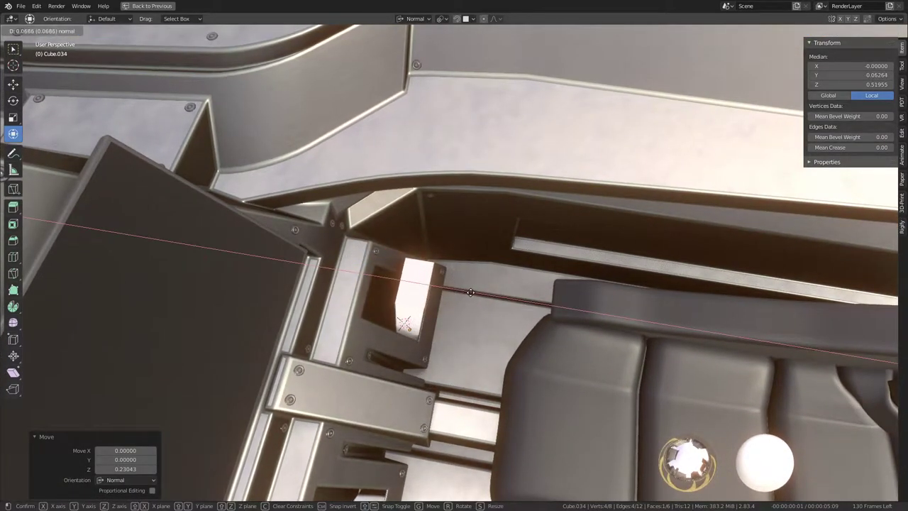
{"action": "left_click", "coordinate": [471, 293]}
{"action": "key", "text": "Tab"}
{"action": "mouse_move", "coordinate": [461, 286]}
{"action": "middle_mouse_down"}
{"action": "mouse_move", "coordinate": [418, 177]}
{"action": "mouse_move", "coordinate": [449, 248]}
{"action": "mouse_move", "coordinate": [423, 299]}
{"action": "middle_mouse_up"}
Slide the top face further up along its normal toward the dashboard rim.
{"action": "key", "text": "Tab"}
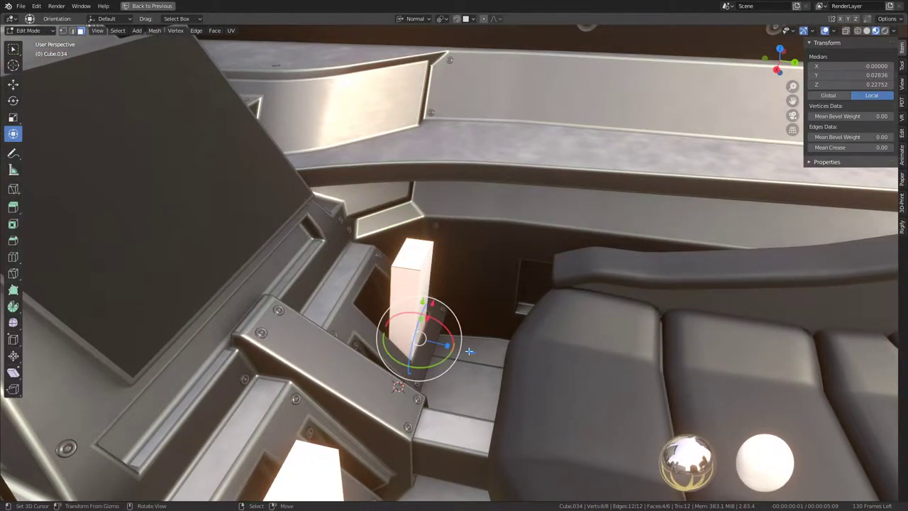
{"action": "left_click_drag", "start_coordinate": [469, 350], "coordinate": [441, 346]}
{"action": "mouse_move", "coordinate": [442, 347]}
{"action": "middle_mouse_down"}
{"action": "mouse_move", "coordinate": [468, 265]}
{"action": "mouse_move", "coordinate": [398, 249]}
{"action": "middle_mouse_up"}
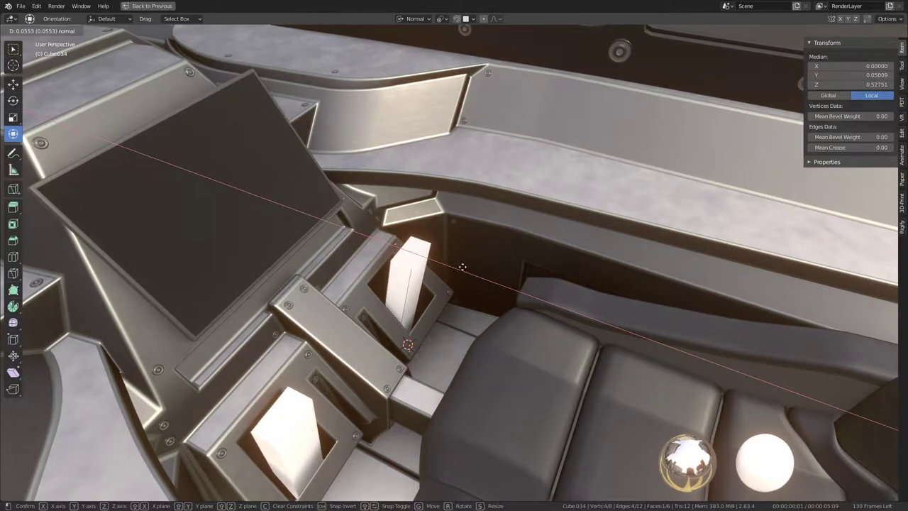
{"action": "left_click_drag", "start_coordinate": [462, 266], "coordinate": [462, 267]}
{"action": "mouse_move", "coordinate": [488, 228]}
{"action": "middle_mouse_down"}
{"action": "mouse_move", "coordinate": [456, 238]}
{"action": "mouse_move", "coordinate": [445, 232]}
{"action": "mouse_move", "coordinate": [500, 221]}
{"action": "middle_mouse_up"}
{"action": "left_click", "coordinate": [425, 176]}
{"action": "middle_click_drag", "start_coordinate": [426, 178], "coordinate": [450, 211]}
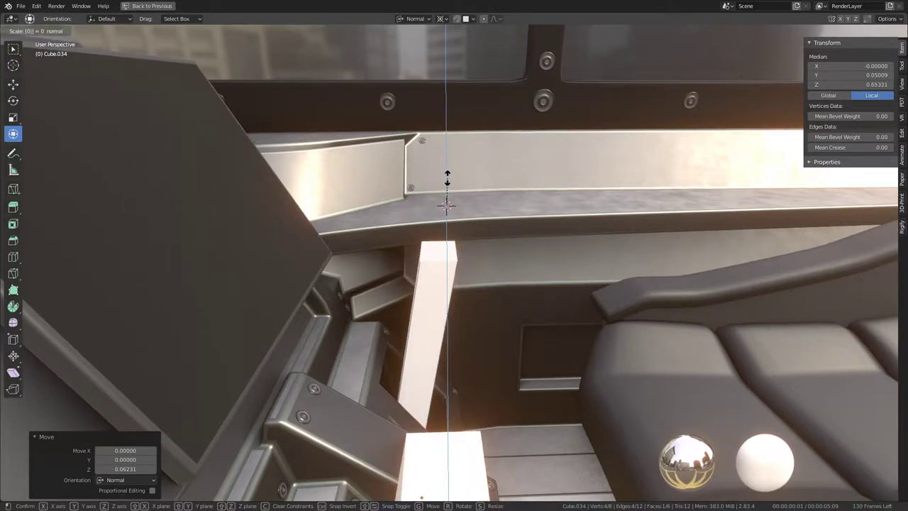
Flatten the top face to zero along its normal and inspect the posts.
{"action": "right_click", "coordinate": [447, 205]}
{"action": "middle_click_drag", "start_coordinate": [446, 203], "coordinate": [433, 186]}
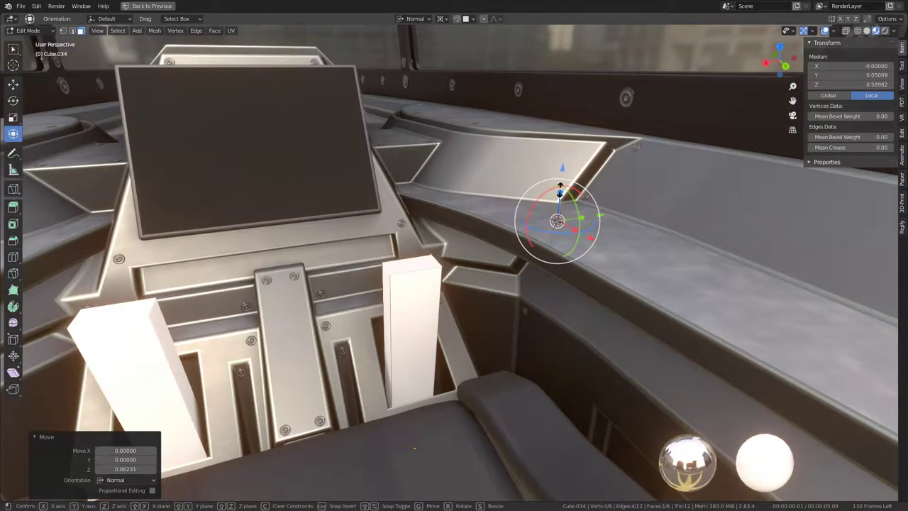
{"action": "key", "text": "Return"}
{"action": "mouse_move", "coordinate": [559, 190]}
{"action": "middle_mouse_down"}
{"action": "mouse_move", "coordinate": [501, 231]}
{"action": "mouse_move", "coordinate": [448, 228]}
{"action": "mouse_move", "coordinate": [447, 192]}
{"action": "mouse_move", "coordinate": [501, 184]}
{"action": "middle_mouse_up"}
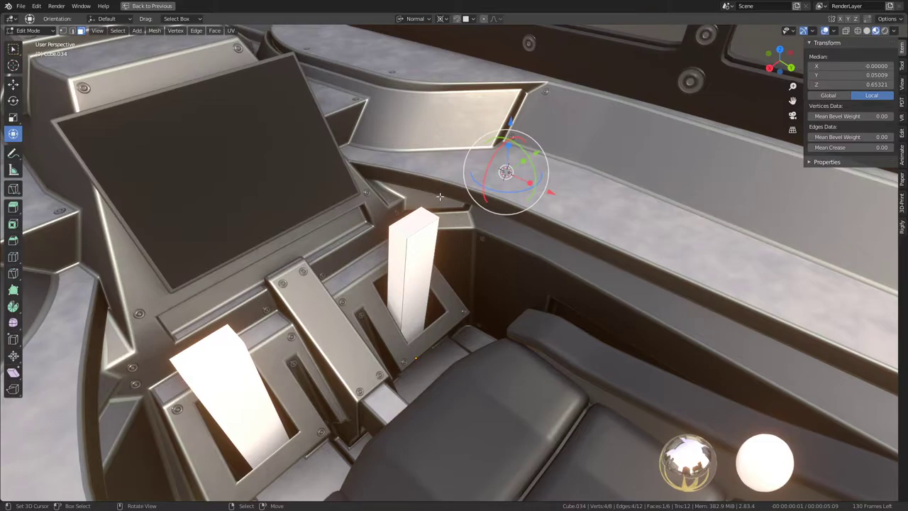
{"action": "mouse_move", "coordinate": [446, 232]}
{"action": "middle_mouse_down"}
{"action": "mouse_move", "coordinate": [510, 216]}
{"action": "mouse_move", "coordinate": [454, 225]}
{"action": "middle_mouse_up"}
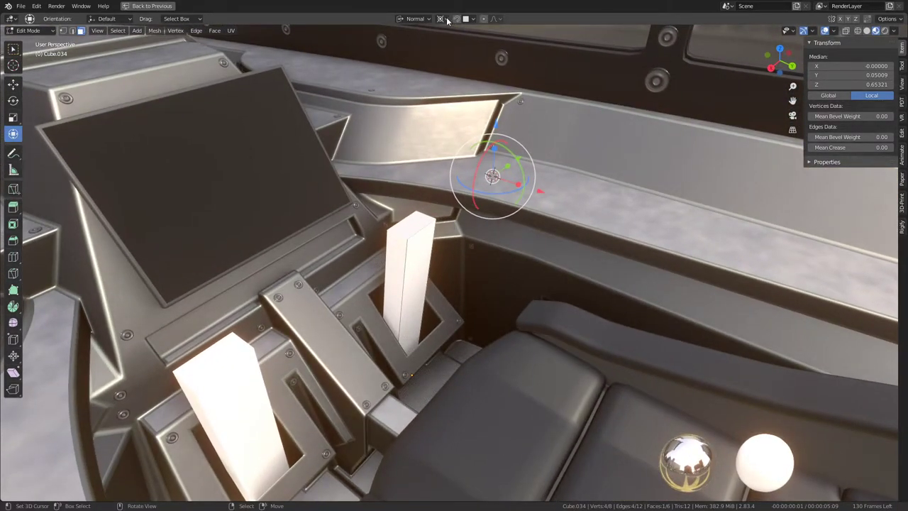
{"action": "mouse_move", "coordinate": [453, 193]}
{"action": "middle_mouse_down"}
{"action": "mouse_move", "coordinate": [480, 181]}
{"action": "mouse_move", "coordinate": [526, 203]}
{"action": "middle_mouse_up"}
{"action": "mouse_move", "coordinate": [422, 165]}
{"action": "middle_mouse_down"}
{"action": "mouse_move", "coordinate": [406, 177]}
{"action": "mouse_move", "coordinate": [465, 171]}
{"action": "middle_mouse_up"}
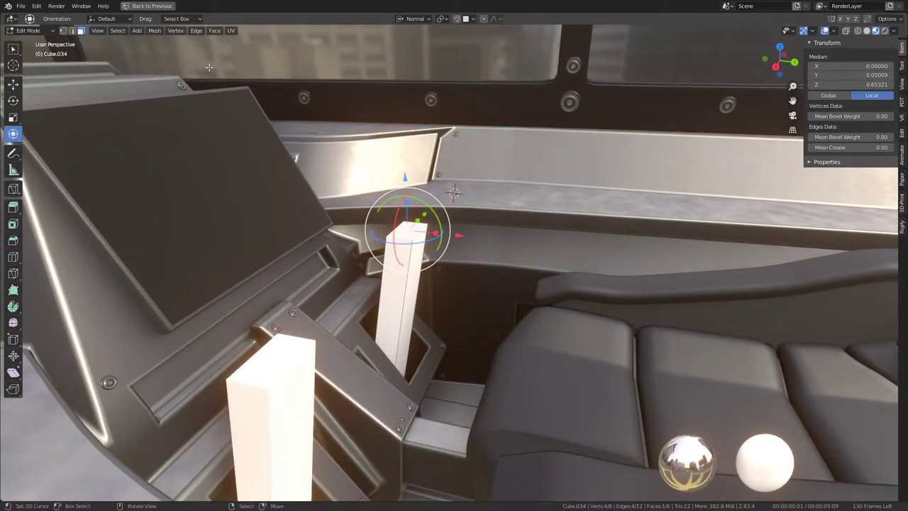
{"action": "middle_click_drag", "start_coordinate": [363, 151], "coordinate": [459, 142]}
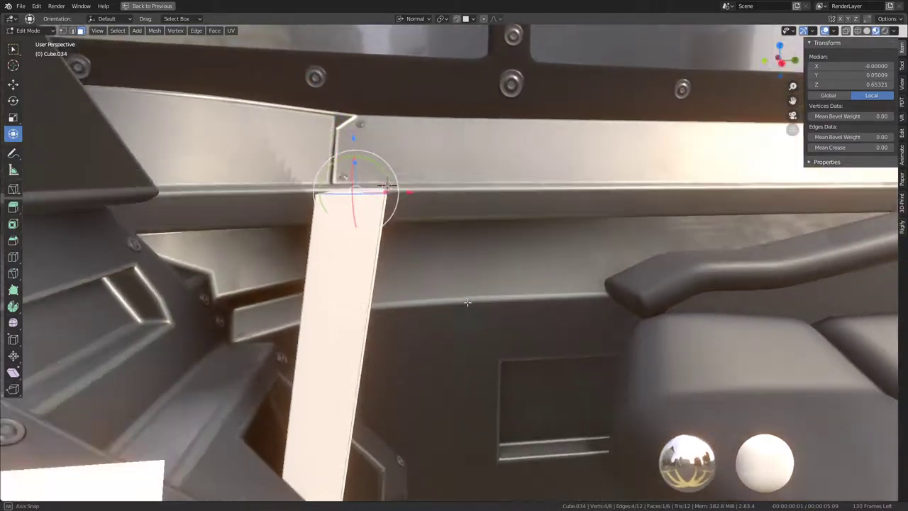
{"action": "mouse_move", "coordinate": [432, 286]}
{"action": "middle_mouse_down"}
{"action": "mouse_move", "coordinate": [549, 336]}
{"action": "mouse_move", "coordinate": [562, 324]}
{"action": "mouse_move", "coordinate": [403, 177]}
{"action": "middle_mouse_up"}
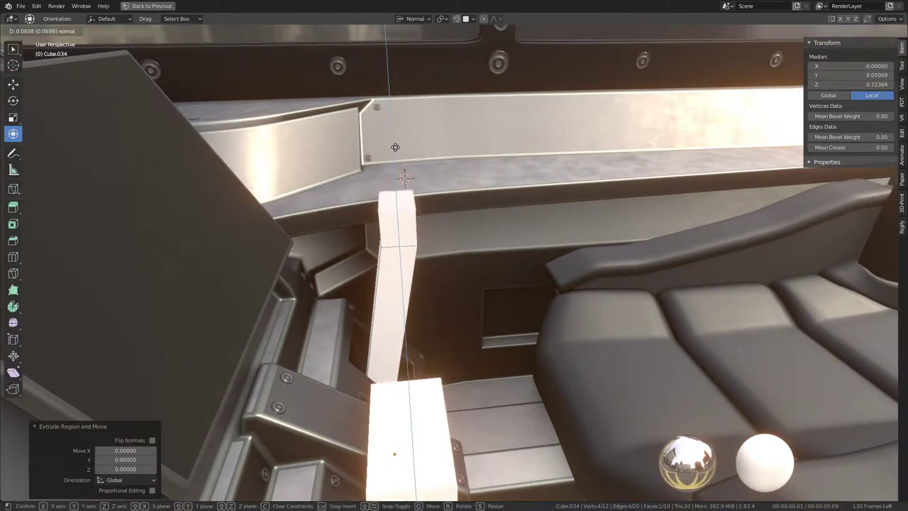
Extrude the post's top face out over the seat to form an L-shaped armrest.
{"action": "middle_click_drag", "start_coordinate": [485, 194], "coordinate": [421, 203]}
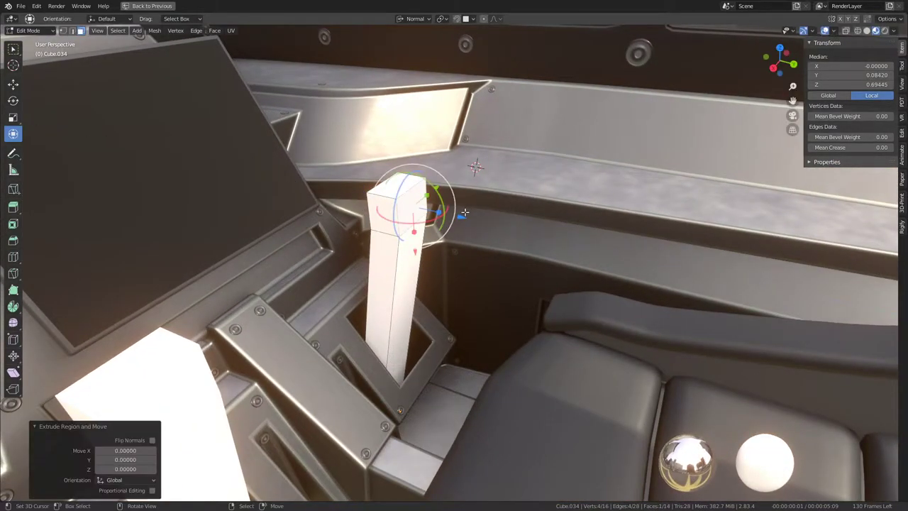
{"action": "key", "text": "e"}
{"action": "left_click", "coordinate": [810, 301]}
{"action": "middle_click_drag", "start_coordinate": [810, 301], "coordinate": [608, 274]}
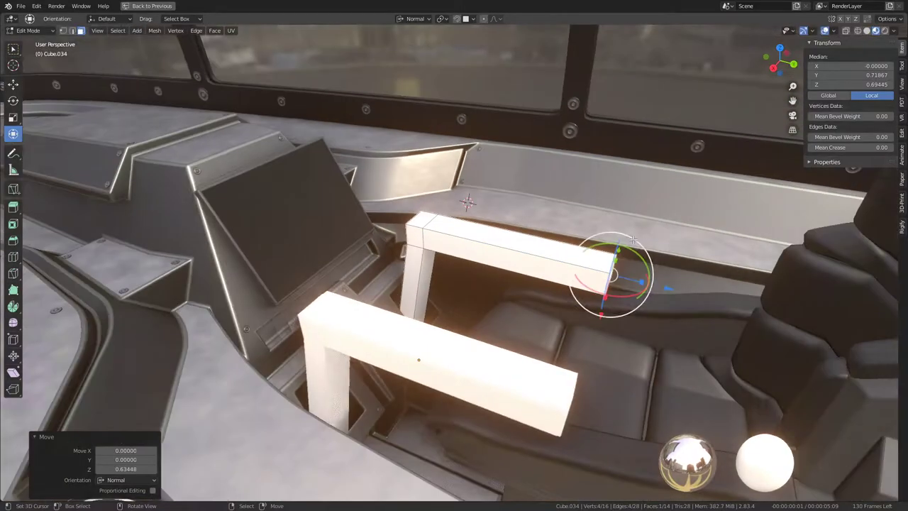
{"action": "key", "text": "Tab"}
{"action": "mouse_move", "coordinate": [619, 237]}
{"action": "middle_mouse_down"}
{"action": "mouse_move", "coordinate": [523, 256]}
{"action": "mouse_move", "coordinate": [515, 234]}
{"action": "mouse_move", "coordinate": [500, 234]}
{"action": "mouse_move", "coordinate": [530, 234]}
{"action": "mouse_move", "coordinate": [537, 254]}
{"action": "mouse_move", "coordinate": [544, 243]}
{"action": "mouse_move", "coordinate": [574, 242]}
{"action": "mouse_move", "coordinate": [509, 291]}
{"action": "mouse_move", "coordinate": [567, 291]}
{"action": "mouse_move", "coordinate": [540, 254]}
{"action": "mouse_move", "coordinate": [545, 237]}
{"action": "mouse_move", "coordinate": [483, 227]}
{"action": "mouse_move", "coordinate": [510, 223]}
{"action": "middle_mouse_up"}
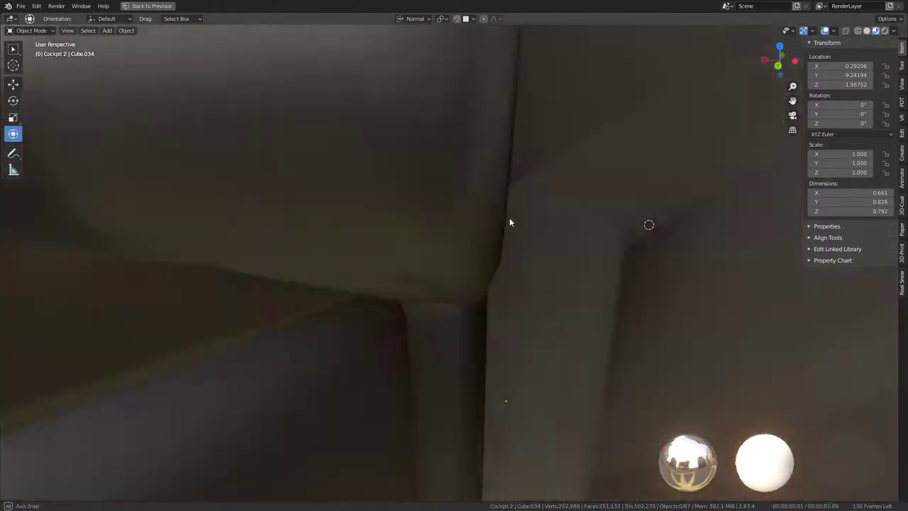
{"action": "scroll", "coordinate": [509, 223], "scroll_direction": "down", "scroll_amount": 5}
Select the face loop around the bar and look over the whole cockpit.
{"action": "key", "text": "Tab"}
{"action": "left_click", "coordinate": [582, 247], "text": "alt"}
{"action": "mouse_move", "coordinate": [582, 247]}
{"action": "middle_mouse_down"}
{"action": "mouse_move", "coordinate": [592, 257]}
{"action": "mouse_move", "coordinate": [533, 274]}
{"action": "mouse_move", "coordinate": [552, 285]}
{"action": "mouse_move", "coordinate": [538, 317]}
{"action": "mouse_move", "coordinate": [358, 313]}
{"action": "middle_mouse_up"}
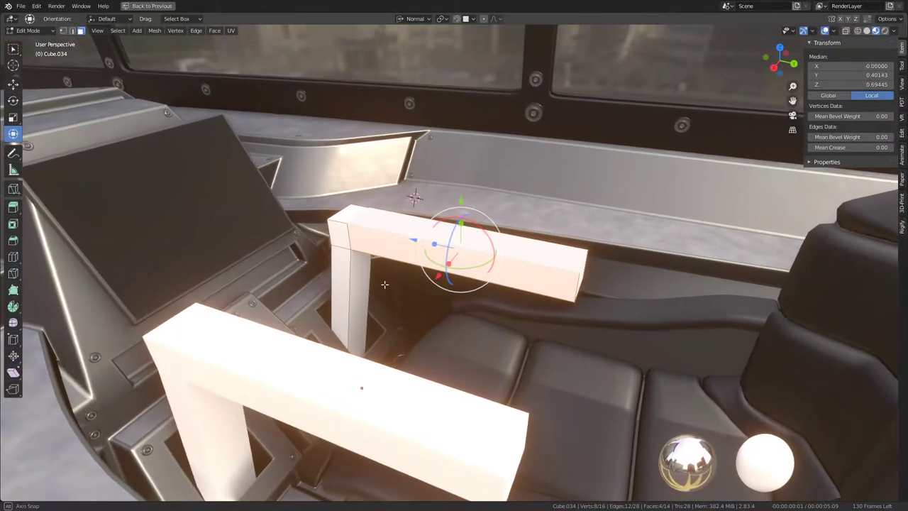
{"action": "key", "text": "Tab"}
{"action": "scroll", "coordinate": [419, 266], "scroll_direction": "down", "scroll_amount": 5}
{"action": "scroll", "coordinate": [423, 265], "scroll_direction": "down", "scroll_amount": 4}
{"action": "mouse_move", "coordinate": [423, 265]}
{"action": "middle_mouse_down"}
{"action": "mouse_move", "coordinate": [532, 369]}
{"action": "mouse_move", "coordinate": [513, 310]}
{"action": "middle_mouse_up"}
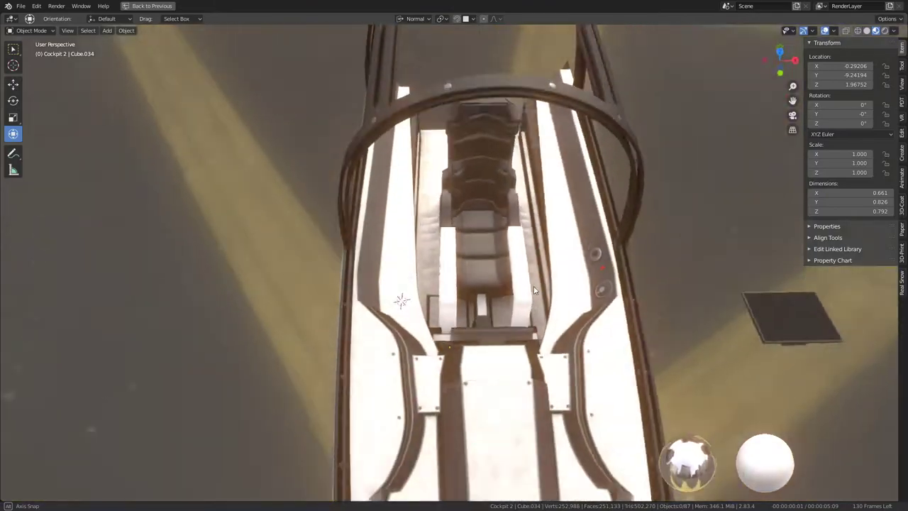
{"action": "scroll", "coordinate": [493, 250], "scroll_direction": "up", "scroll_amount": 5}
{"action": "mouse_move", "coordinate": [494, 250]}
{"action": "middle_mouse_down"}
{"action": "mouse_move", "coordinate": [455, 264]}
{"action": "mouse_move", "coordinate": [456, 285]}
{"action": "mouse_move", "coordinate": [425, 270]}
{"action": "mouse_move", "coordinate": [450, 251]}
{"action": "middle_mouse_up"}
{"action": "key", "text": "Tab"}
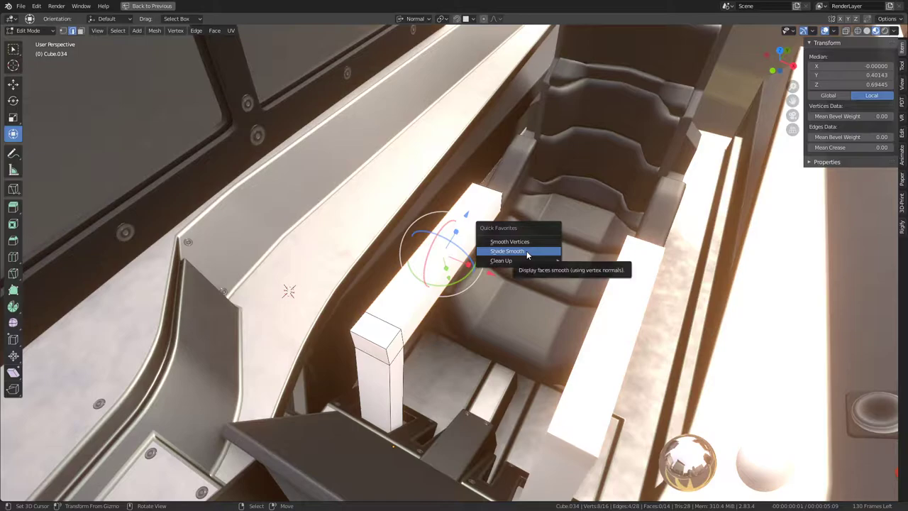
Subdivide the selected bar faces and slide the new edge loop along the bar.
{"action": "left_click", "coordinate": [527, 252]}
{"action": "left_click", "coordinate": [154, 31]}
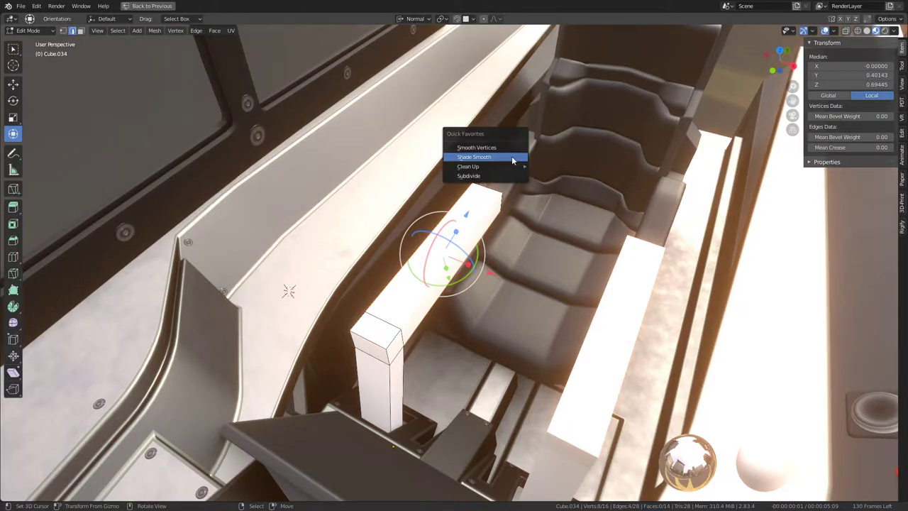
{"action": "left_click", "coordinate": [494, 175]}
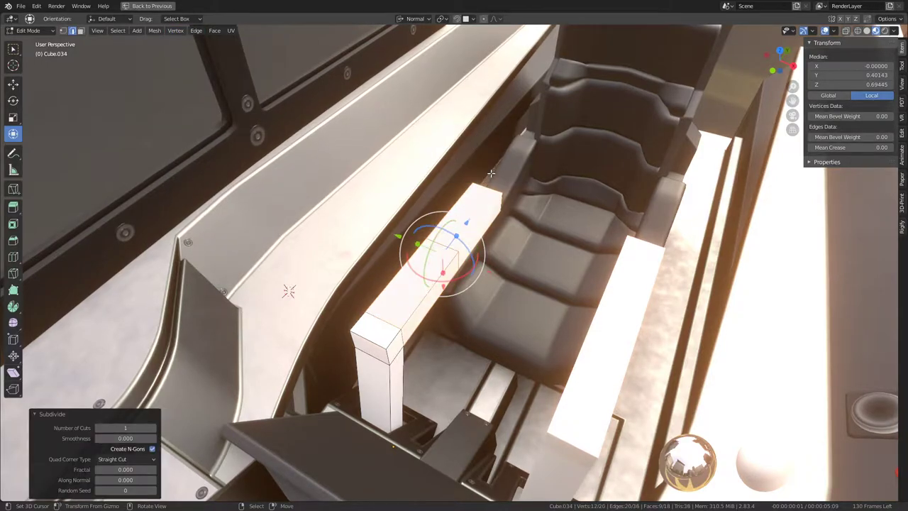
{"action": "key", "text": "g"}
{"action": "key", "text": "g"}
{"action": "left_click", "coordinate": [466, 271]}
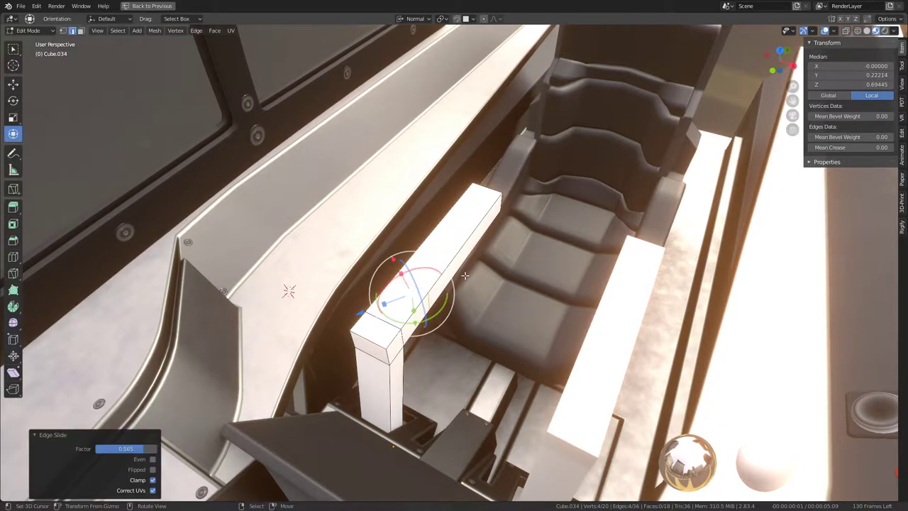
{"action": "mouse_move", "coordinate": [466, 271]}
{"action": "middle_mouse_down"}
{"action": "mouse_move", "coordinate": [431, 266]}
{"action": "mouse_move", "coordinate": [438, 325]}
{"action": "middle_mouse_up"}
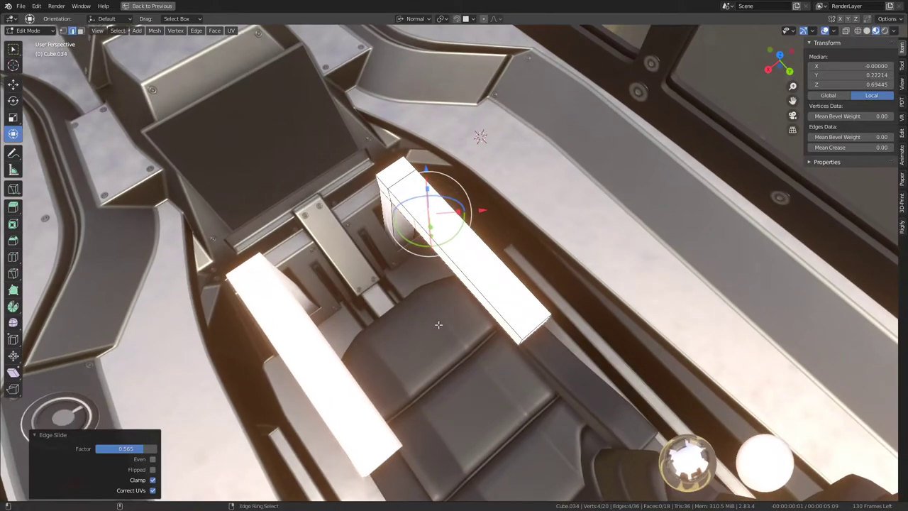
Move the new edge loop 0.1303 along normal X to kink the bar inward.
{"action": "left_click", "coordinate": [466, 266], "text": "ctrl+alt"}
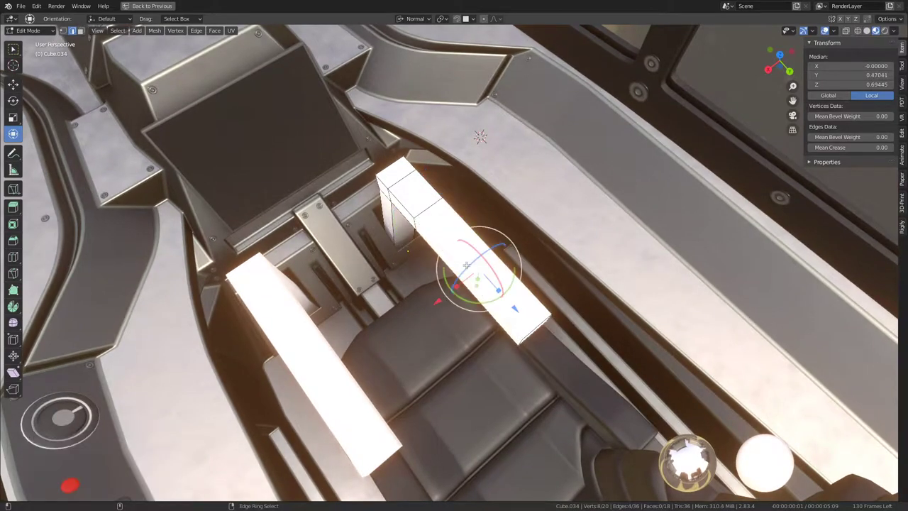
{"action": "key", "text": "g"}
{"action": "key", "text": "x"}
{"action": "key", "text": "x"}
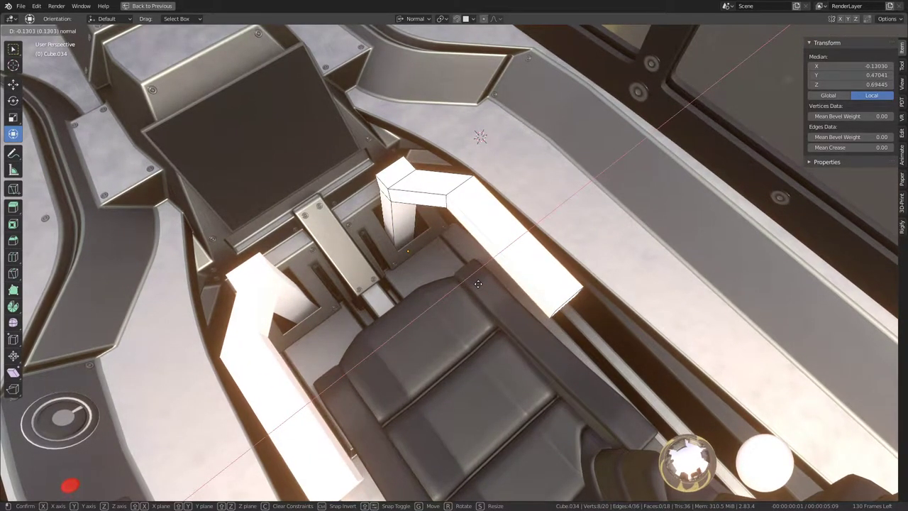
{"action": "left_click", "coordinate": [479, 283]}
{"action": "mouse_move", "coordinate": [478, 284]}
{"action": "middle_mouse_down"}
{"action": "mouse_move", "coordinate": [492, 331]}
{"action": "mouse_move", "coordinate": [474, 317]}
{"action": "middle_mouse_up"}
{"action": "left_click", "coordinate": [479, 329]}
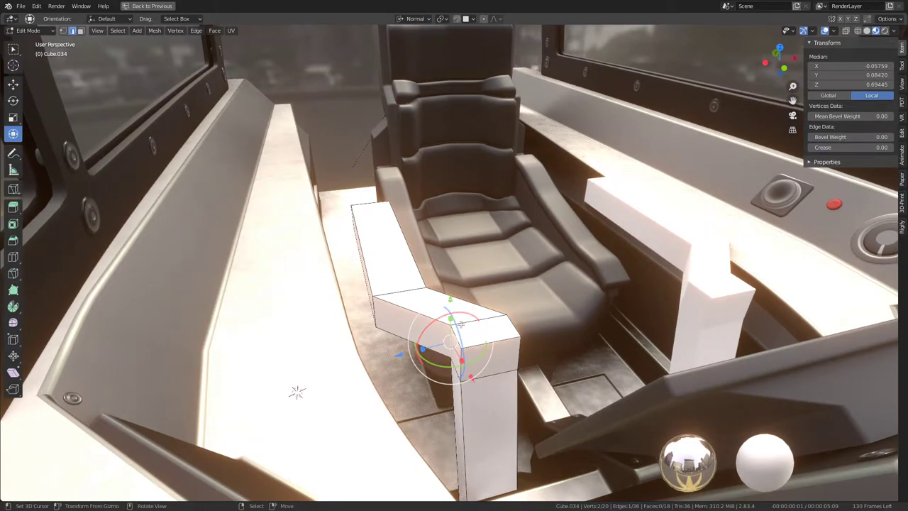
Subdivide the bent corner faces and extrude two edges on the post's side.
{"action": "key", "text": "q"}
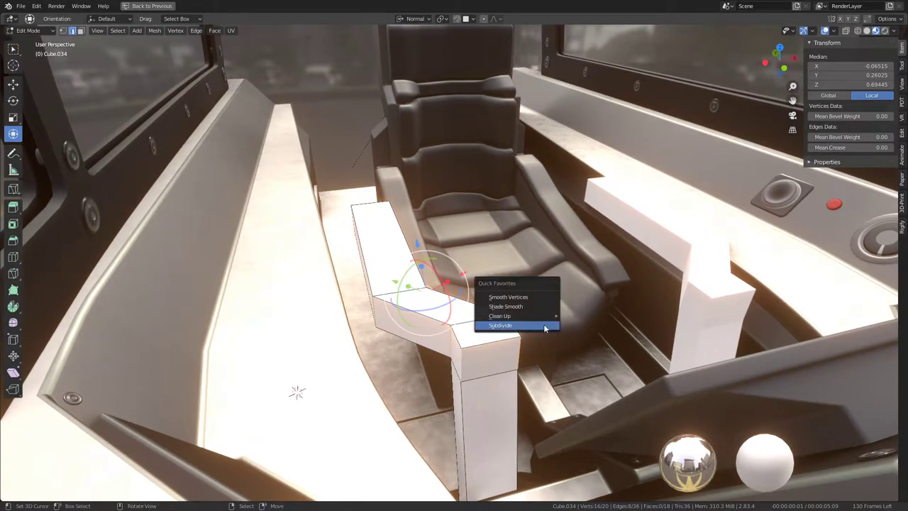
{"action": "left_click", "coordinate": [525, 326]}
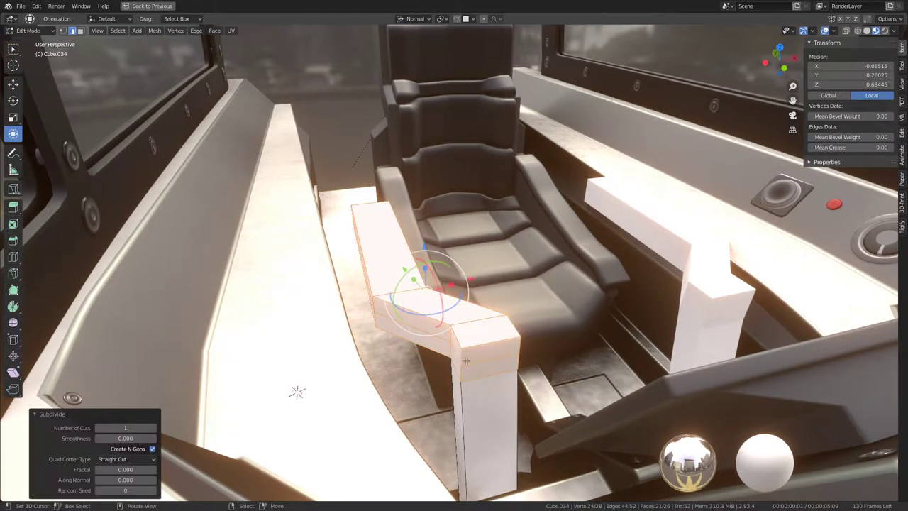
{"action": "left_click", "coordinate": [454, 348]}
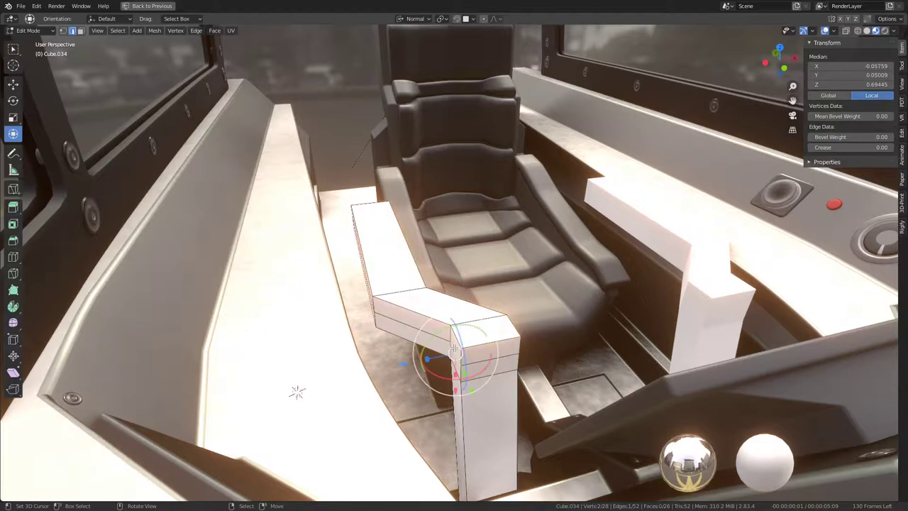
{"action": "key", "text": "e"}
{"action": "right_click", "coordinate": [501, 334]}
{"action": "middle_click_drag", "start_coordinate": [501, 334], "coordinate": [486, 331]}
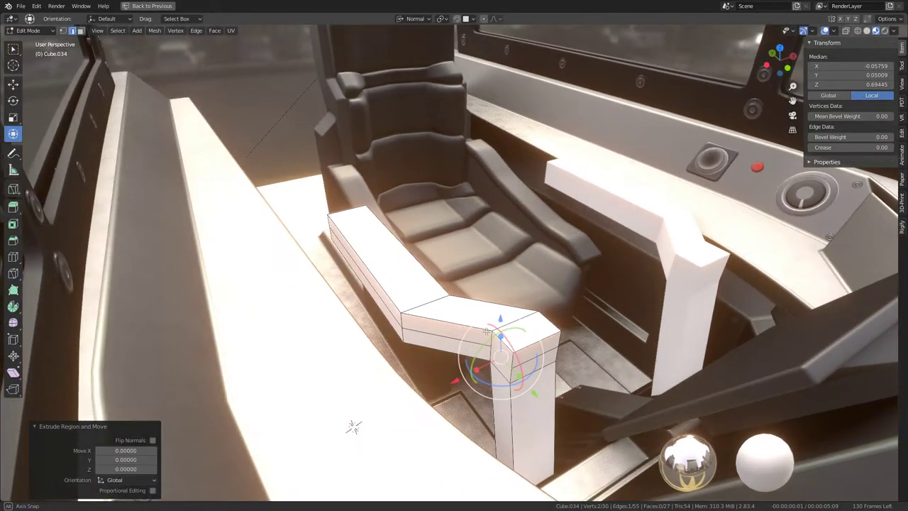
{"action": "left_click", "coordinate": [387, 308], "text": "shift"}
Set the pivot to Active Element and flatten the extruded edges with S Z 0.
{"action": "left_click", "coordinate": [443, 19]}
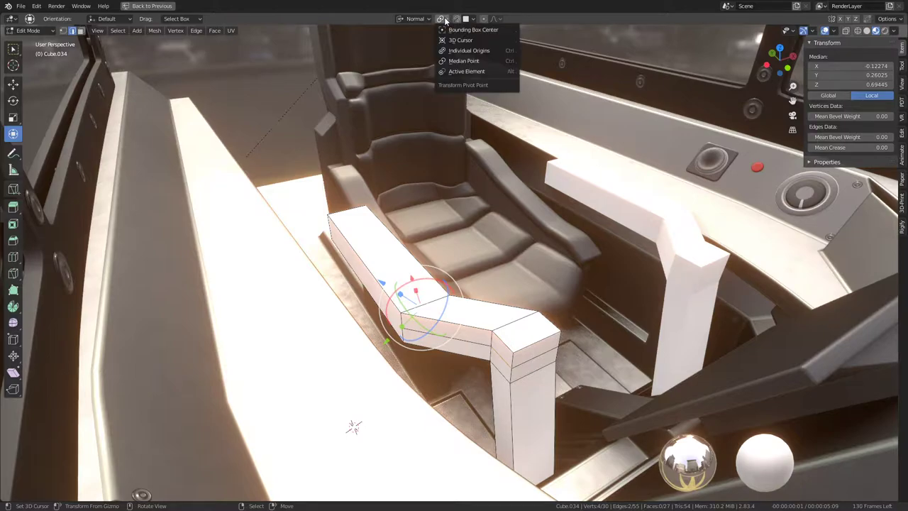
{"action": "left_click", "coordinate": [460, 71]}
{"action": "key", "text": "s"}
{"action": "key", "text": "z"}
{"action": "key", "text": "z"}
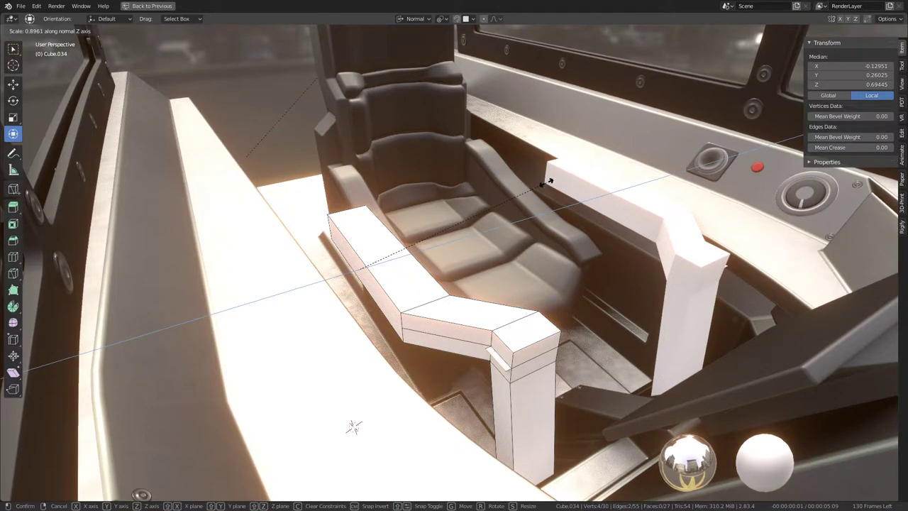
{"action": "type", "text": "0"}
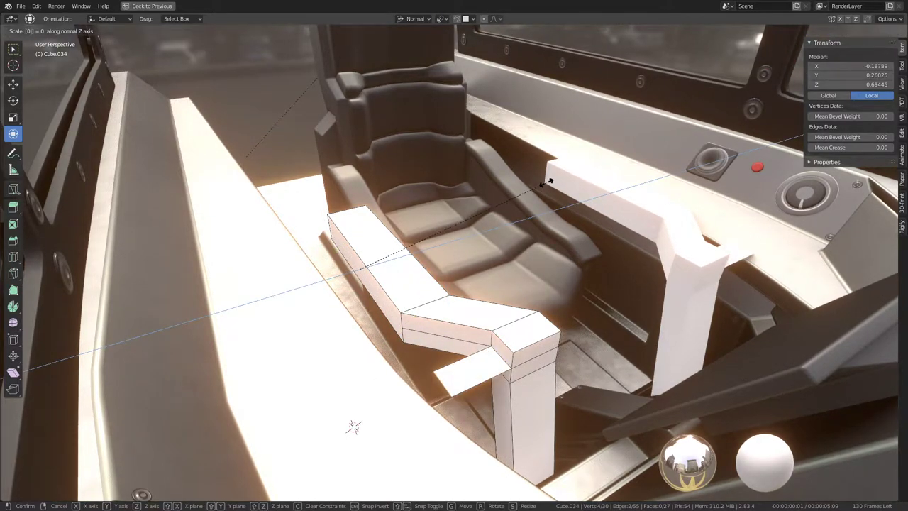
{"action": "key", "text": "Return"}
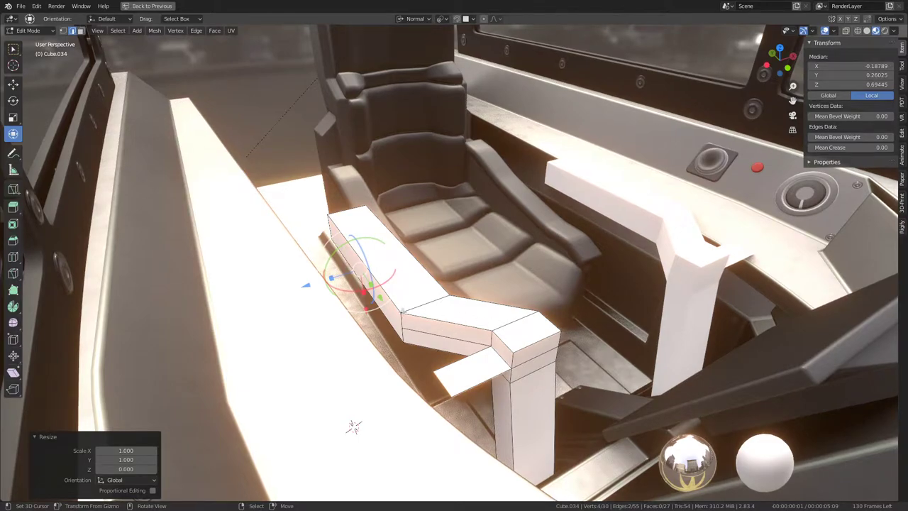
Extrude the ledge's outer edge, scale it along X, and switch to Global orientation.
{"action": "left_click", "coordinate": [403, 321]}
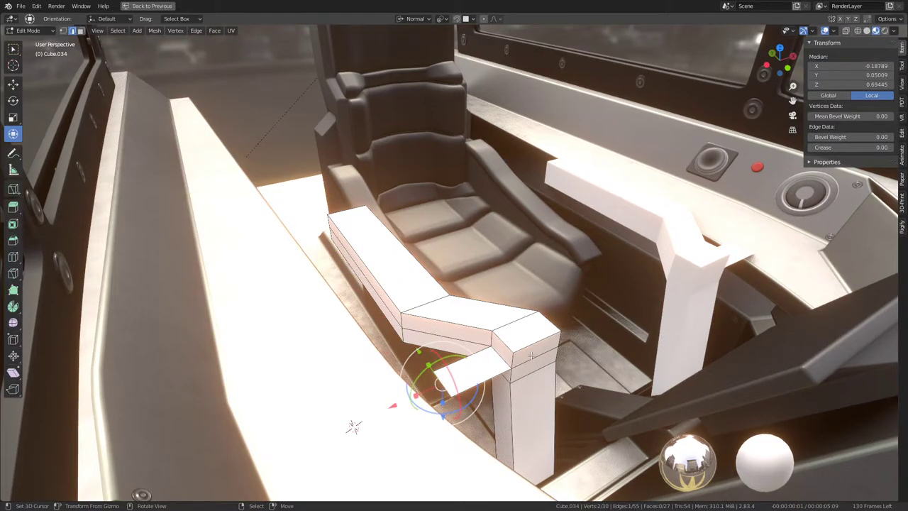
{"action": "key", "text": "e"}
{"action": "key", "text": "s"}
{"action": "key", "text": "x"}
{"action": "key", "text": "x"}
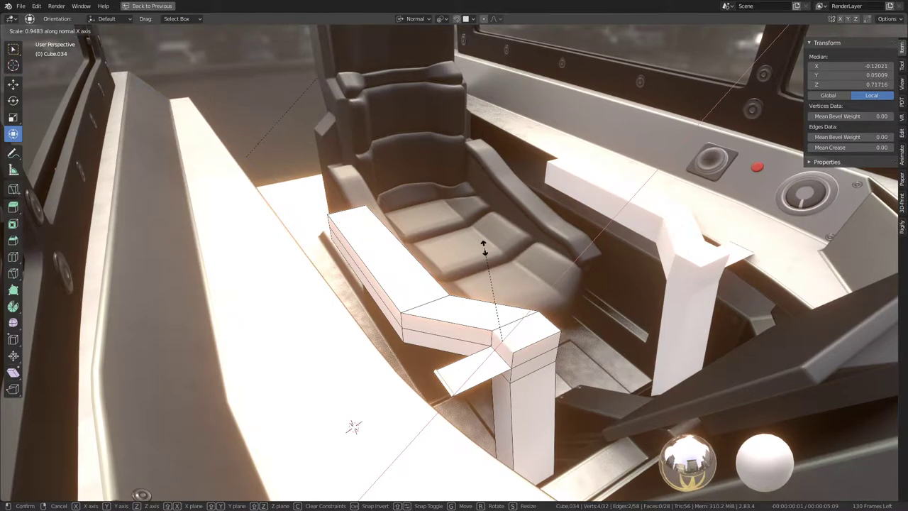
{"action": "key", "text": "Return"}
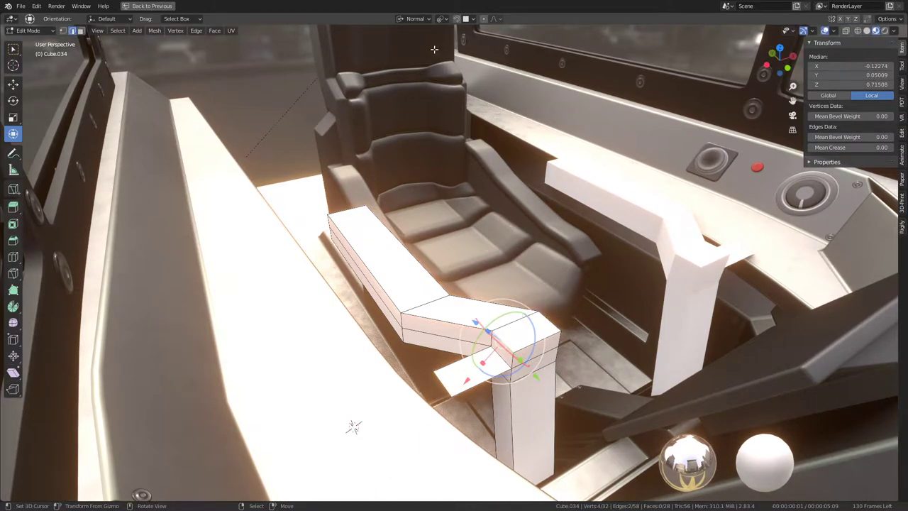
{"action": "left_click", "coordinate": [429, 19]}
{"action": "left_click", "coordinate": [414, 50]}
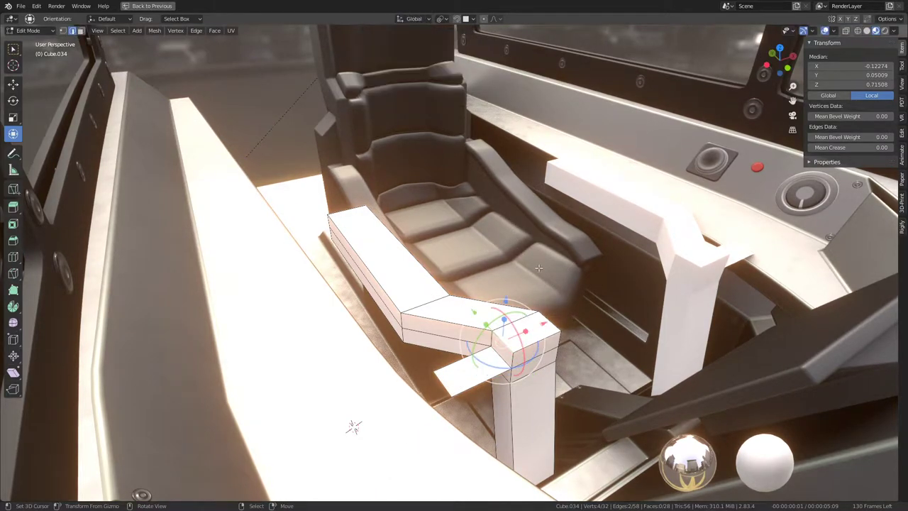
Flatten the selection vertically with a zero Z scale.
{"action": "key", "text": "s"}
{"action": "key", "text": "z"}
{"action": "type", "text": "0"}
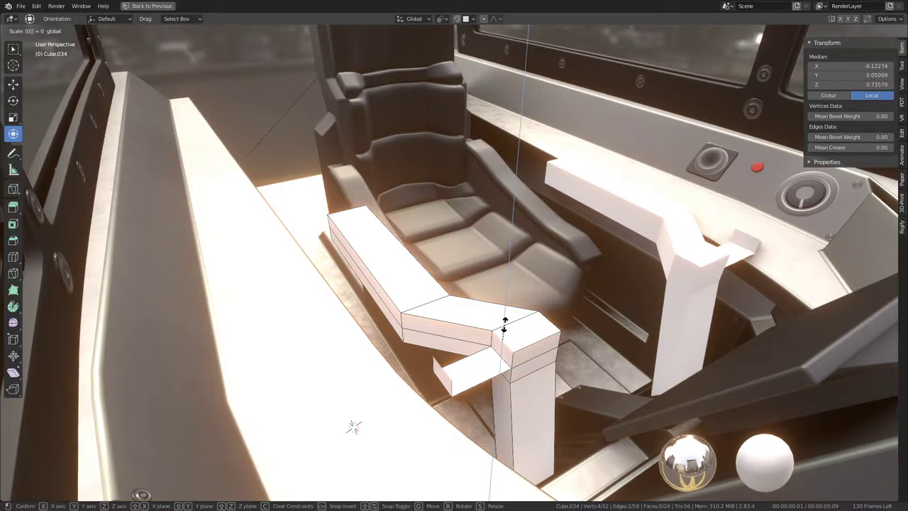
{"action": "key", "text": "Return"}
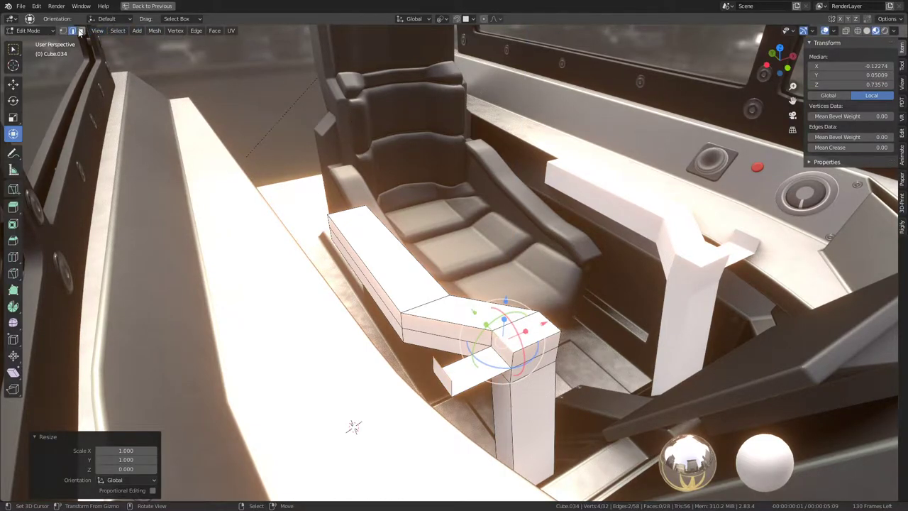
Delete the two unwanted armrest faces in face select mode and return to Object Mode.
{"action": "left_click", "coordinate": [80, 32]}
{"action": "left_click", "coordinate": [468, 337]}
{"action": "key", "text": "x"}
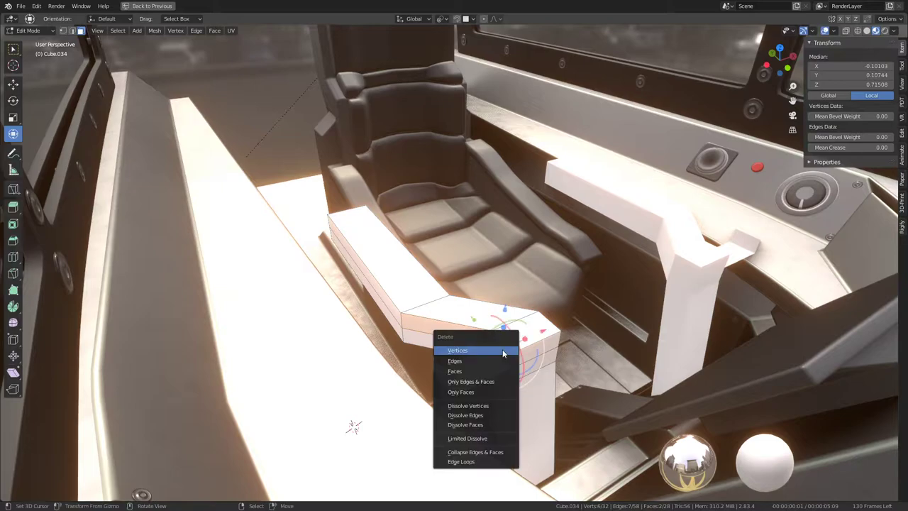
{"action": "left_click", "coordinate": [488, 371]}
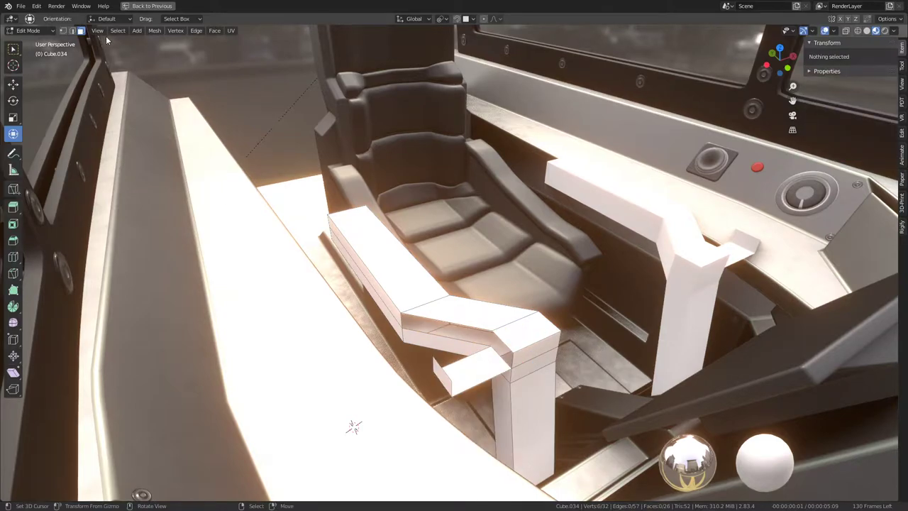
{"action": "left_click", "coordinate": [504, 339]}
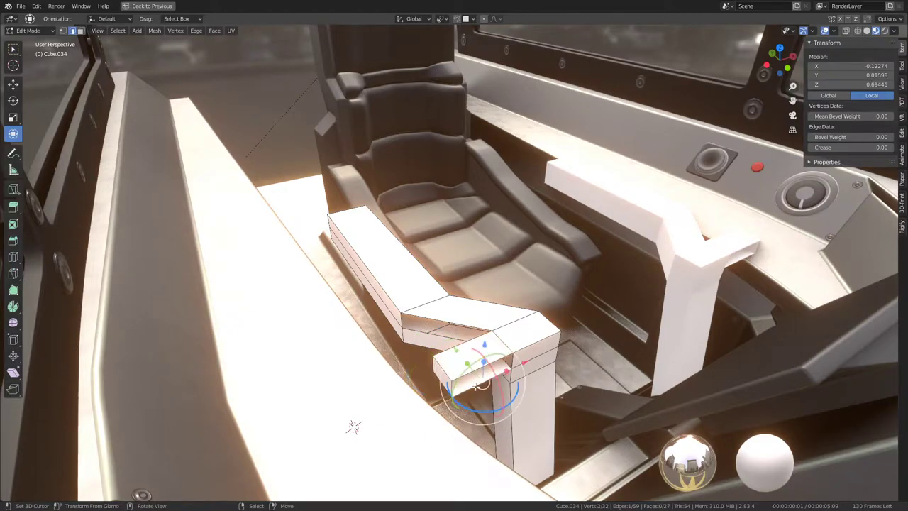
{"action": "mouse_move", "coordinate": [354, 426]}
{"action": "middle_mouse_down"}
{"action": "mouse_move", "coordinate": [646, 400]}
{"action": "mouse_move", "coordinate": [547, 481]}
{"action": "middle_mouse_up"}
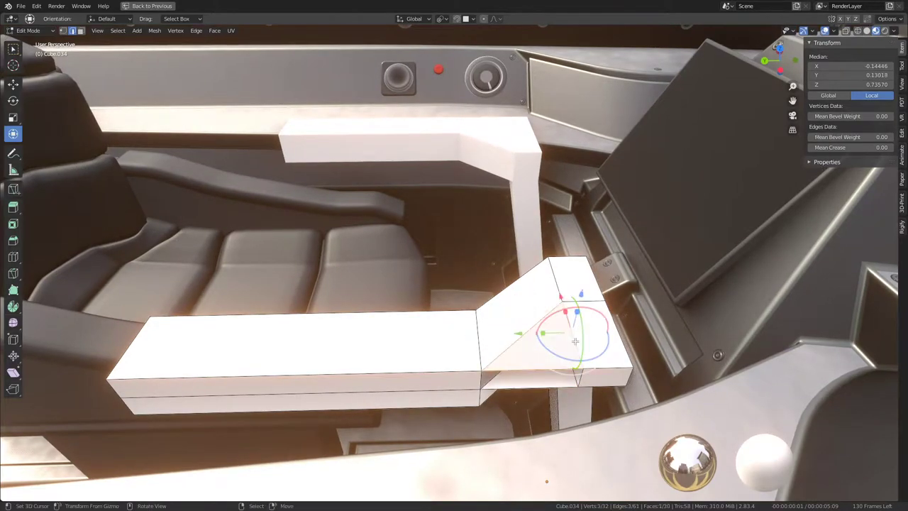
{"action": "key", "text": "Tab"}
{"action": "mouse_move", "coordinate": [410, 288]}
{"action": "middle_mouse_down"}
{"action": "mouse_move", "coordinate": [561, 275]}
{"action": "mouse_move", "coordinate": [562, 253]}
{"action": "mouse_move", "coordinate": [551, 349]}
{"action": "middle_mouse_up"}
Edge-slide the armrest's corner edge lower and orbit out to view both armrests.
{"action": "scroll", "coordinate": [539, 327], "scroll_direction": "up", "scroll_amount": 3}
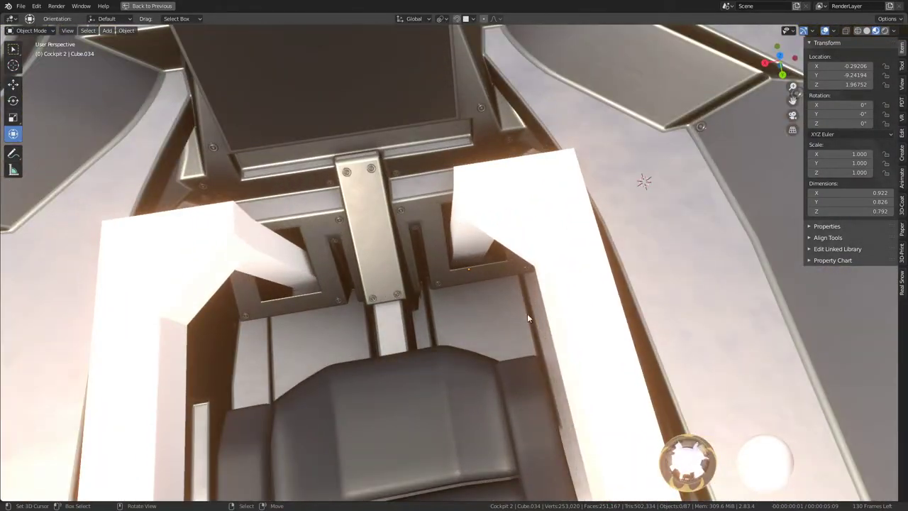
{"action": "mouse_move", "coordinate": [527, 313]}
{"action": "middle_mouse_down"}
{"action": "mouse_move", "coordinate": [495, 280]}
{"action": "mouse_move", "coordinate": [657, 264]}
{"action": "mouse_move", "coordinate": [469, 283]}
{"action": "mouse_move", "coordinate": [567, 263]}
{"action": "mouse_move", "coordinate": [705, 263]}
{"action": "mouse_move", "coordinate": [709, 299]}
{"action": "mouse_move", "coordinate": [525, 280]}
{"action": "mouse_move", "coordinate": [556, 298]}
{"action": "mouse_move", "coordinate": [478, 237]}
{"action": "mouse_move", "coordinate": [452, 291]}
{"action": "mouse_move", "coordinate": [482, 293]}
{"action": "mouse_move", "coordinate": [382, 276]}
{"action": "mouse_move", "coordinate": [437, 287]}
{"action": "mouse_move", "coordinate": [471, 317]}
{"action": "middle_mouse_up"}
{"action": "key", "text": "Tab"}
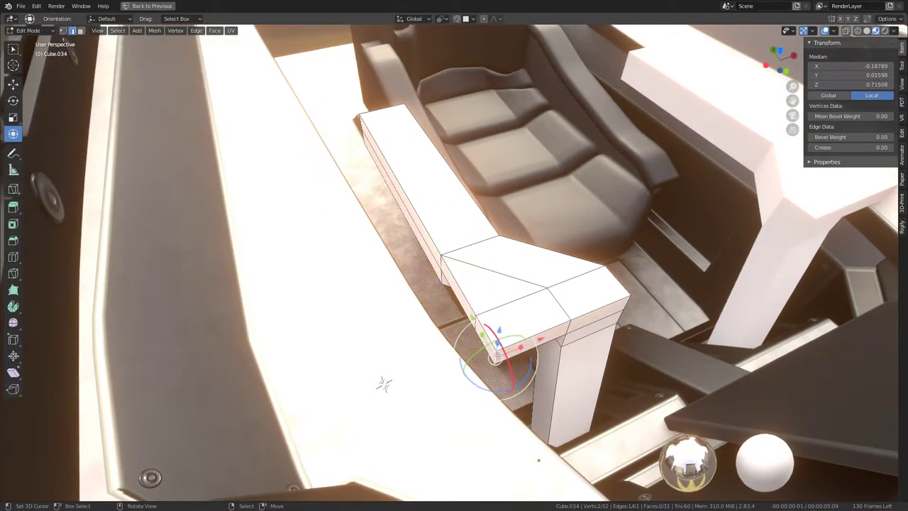
{"action": "left_click", "coordinate": [542, 341]}
{"action": "mouse_move", "coordinate": [474, 323]}
{"action": "middle_mouse_down"}
{"action": "mouse_move", "coordinate": [546, 328]}
{"action": "mouse_move", "coordinate": [498, 368]}
{"action": "middle_mouse_up"}
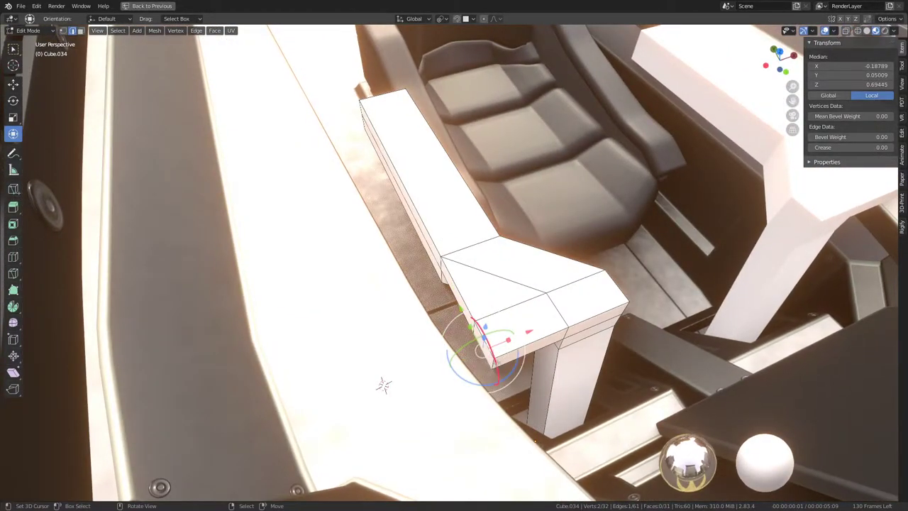
{"action": "key", "text": "g"}
{"action": "key", "text": "g"}
{"action": "left_click", "coordinate": [543, 350]}
{"action": "key", "text": "Tab"}
{"action": "mouse_move", "coordinate": [543, 351]}
{"action": "middle_mouse_down"}
{"action": "mouse_move", "coordinate": [570, 304]}
{"action": "mouse_move", "coordinate": [364, 308]}
{"action": "mouse_move", "coordinate": [444, 295]}
{"action": "mouse_move", "coordinate": [475, 259]}
{"action": "mouse_move", "coordinate": [495, 294]}
{"action": "mouse_move", "coordinate": [518, 274]}
{"action": "middle_mouse_up"}
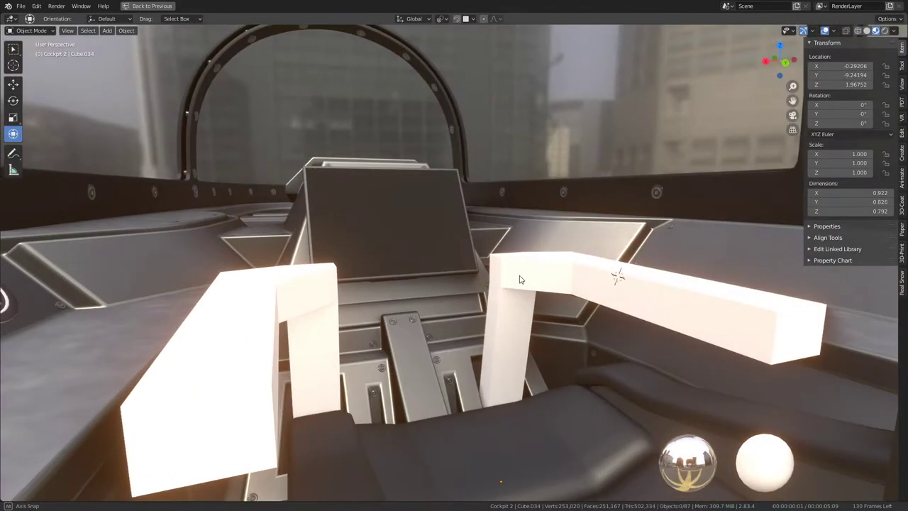
Undo a trial Smooth Vertices, then subdivide the arm and slide the new loop to factor 0.379.
{"action": "key", "text": "Tab"}
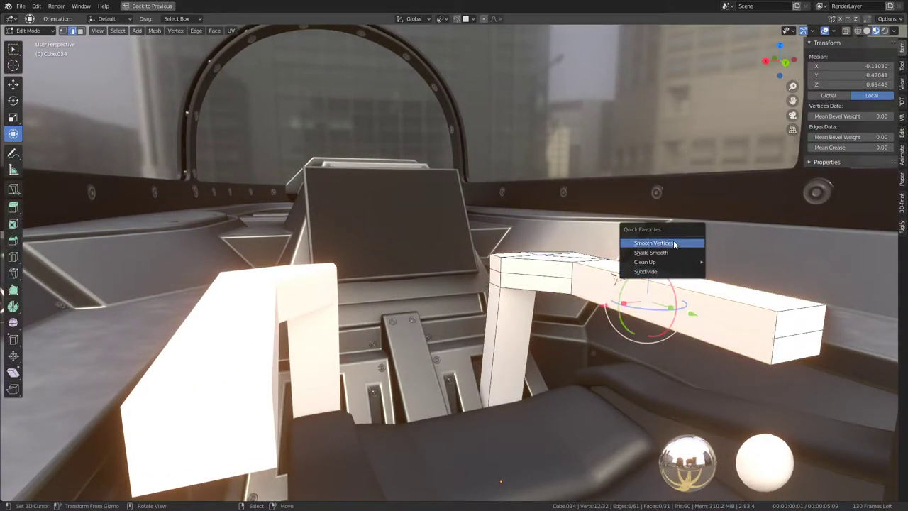
{"action": "left_click", "coordinate": [673, 243]}
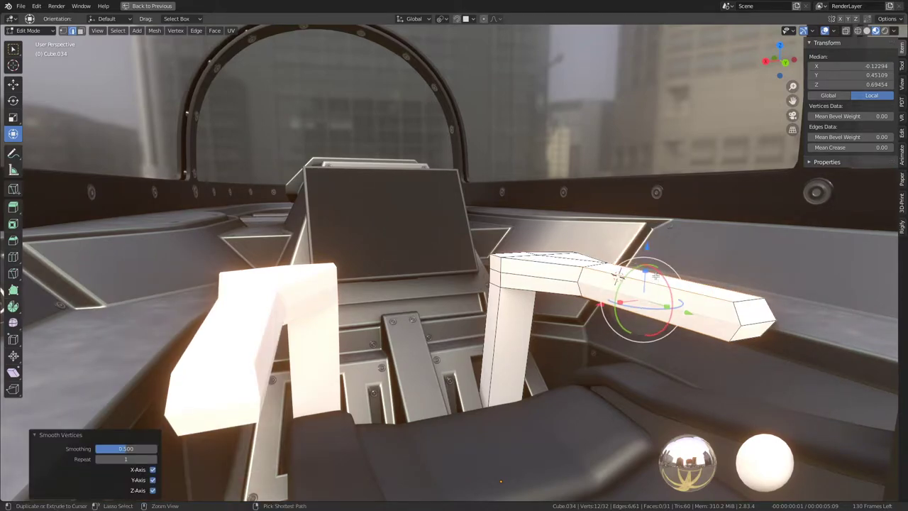
{"action": "key", "text": "ctrl+z"}
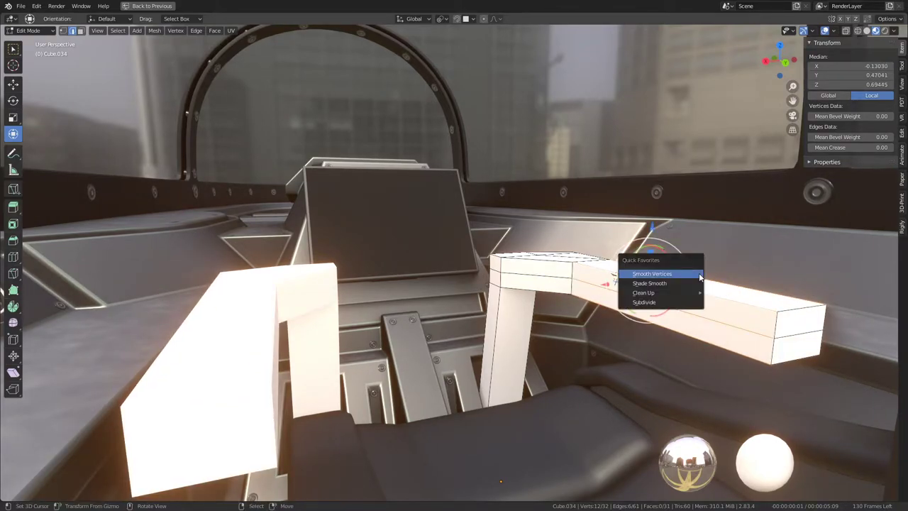
{"action": "left_click", "coordinate": [644, 302]}
{"action": "left_click", "coordinate": [641, 285], "text": "alt"}
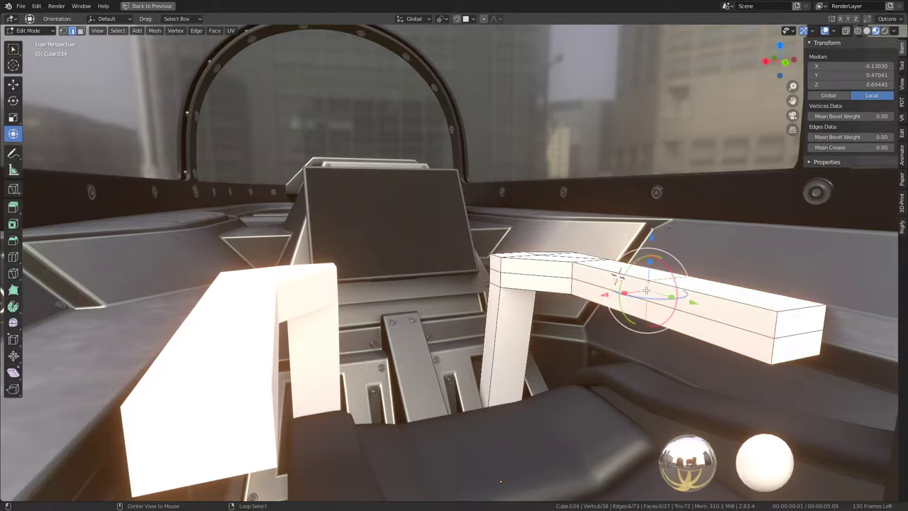
{"action": "middle_click_drag", "start_coordinate": [646, 291], "coordinate": [649, 319]}
{"action": "key", "text": "g"}
{"action": "key", "text": "g"}
{"action": "left_click", "coordinate": [638, 312]}
{"action": "mouse_move", "coordinate": [598, 301]}
{"action": "middle_mouse_down"}
{"action": "mouse_move", "coordinate": [563, 283]}
{"action": "mouse_move", "coordinate": [537, 238]}
{"action": "middle_mouse_up"}
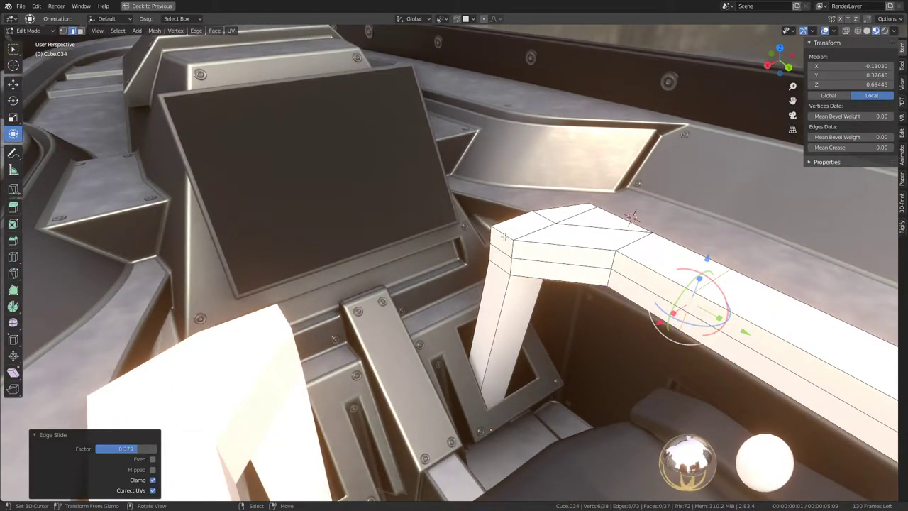
Switch to face select and select a path of faces across the post's bend.
{"action": "left_click", "coordinate": [80, 31]}
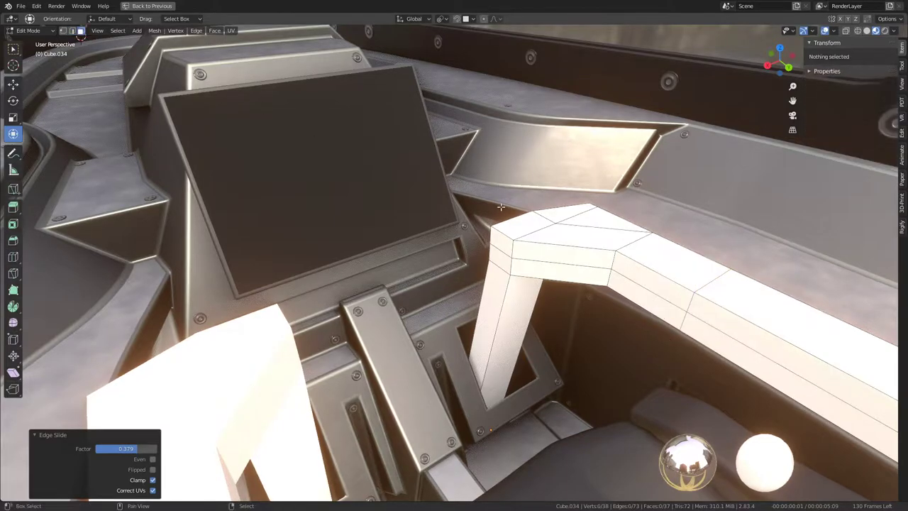
{"action": "middle_click_drag", "start_coordinate": [497, 256], "coordinate": [515, 246]}
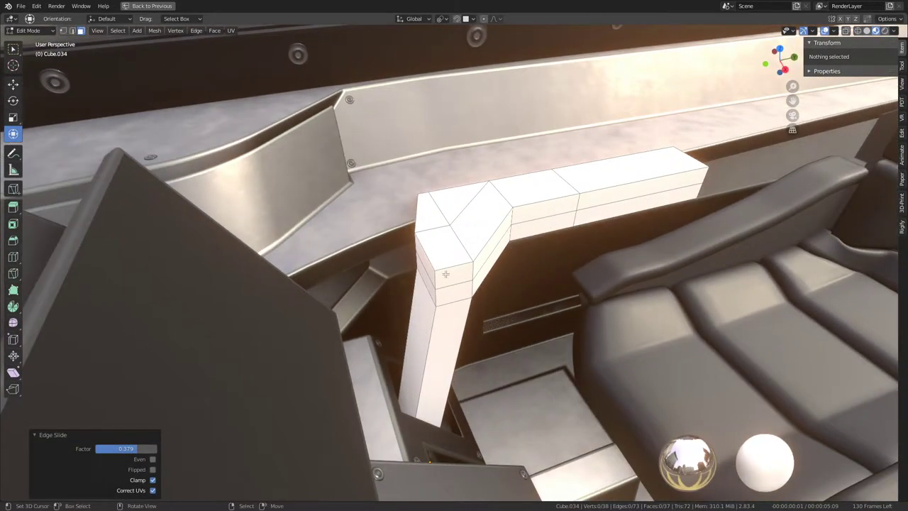
{"action": "left_click", "coordinate": [445, 274]}
{"action": "mouse_move", "coordinate": [454, 280]}
{"action": "middle_mouse_down"}
{"action": "mouse_move", "coordinate": [468, 283]}
{"action": "mouse_move", "coordinate": [458, 282]}
{"action": "mouse_move", "coordinate": [439, 224]}
{"action": "middle_mouse_up"}
{"action": "left_click", "coordinate": [462, 281], "text": "ctrl"}
Add the post's bend, leg and underside faces to the selection and drop them slightly.
{"action": "left_click", "coordinate": [439, 224], "text": "shift"}
{"action": "left_click", "coordinate": [449, 287], "text": "shift"}
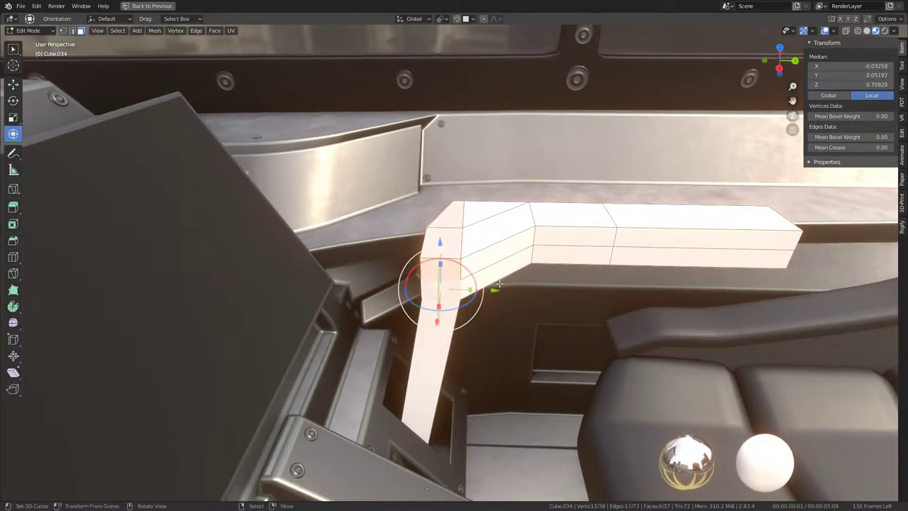
{"action": "mouse_move", "coordinate": [449, 287]}
{"action": "middle_mouse_down"}
{"action": "mouse_move", "coordinate": [528, 230]}
{"action": "mouse_move", "coordinate": [301, 289]}
{"action": "mouse_move", "coordinate": [304, 245]}
{"action": "mouse_move", "coordinate": [569, 296]}
{"action": "middle_mouse_up"}
{"action": "left_click", "coordinate": [304, 245], "text": "shift"}
{"action": "left_click", "coordinate": [304, 245], "text": "shift"}
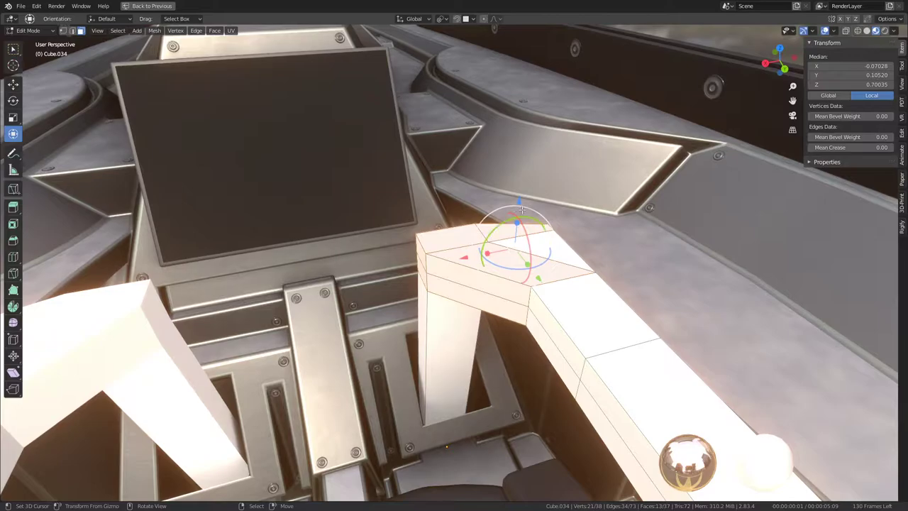
{"action": "left_click_drag", "start_coordinate": [521, 199], "coordinate": [528, 253]}
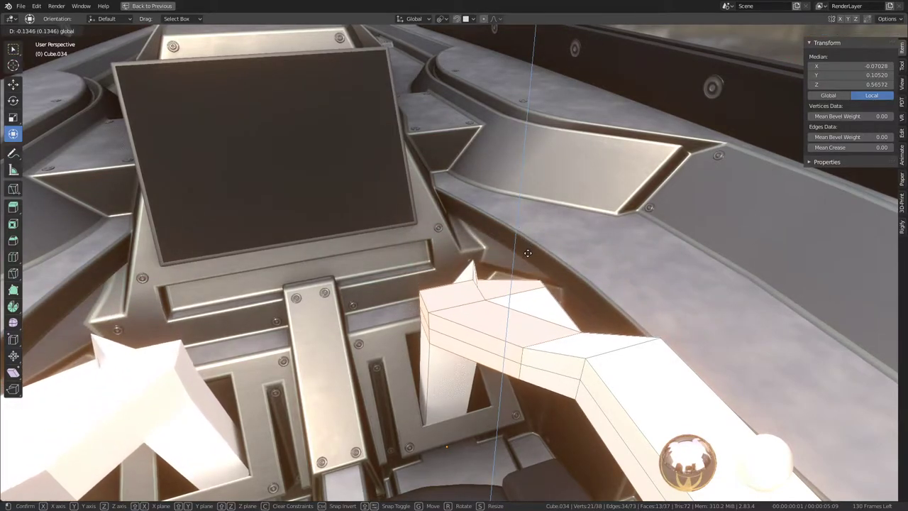
{"action": "key", "text": "Tab"}
{"action": "mouse_move", "coordinate": [528, 253]}
{"action": "middle_mouse_down"}
{"action": "mouse_move", "coordinate": [515, 250]}
{"action": "mouse_move", "coordinate": [600, 259]}
{"action": "mouse_move", "coordinate": [519, 293]}
{"action": "middle_mouse_up"}
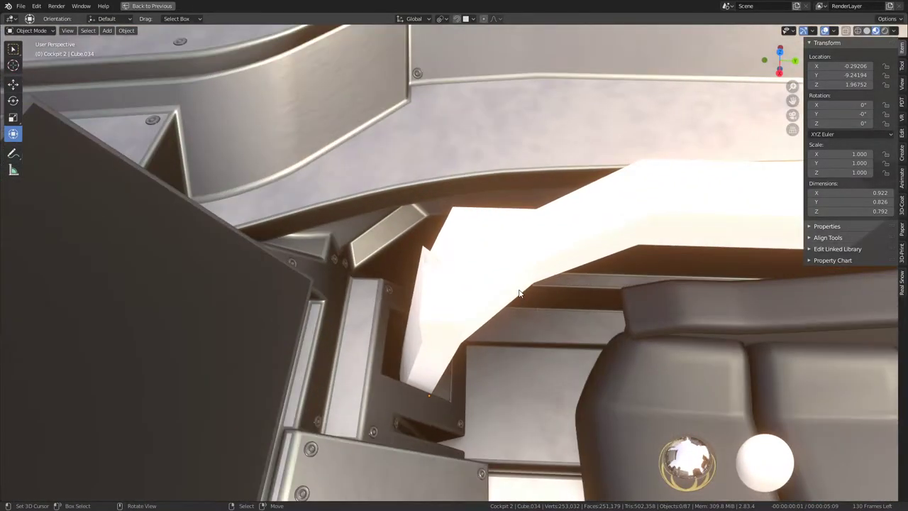
Select a face loop around the bend and lower it 0.09847 along Z, returning to Object Mode.
{"action": "key", "text": "Tab"}
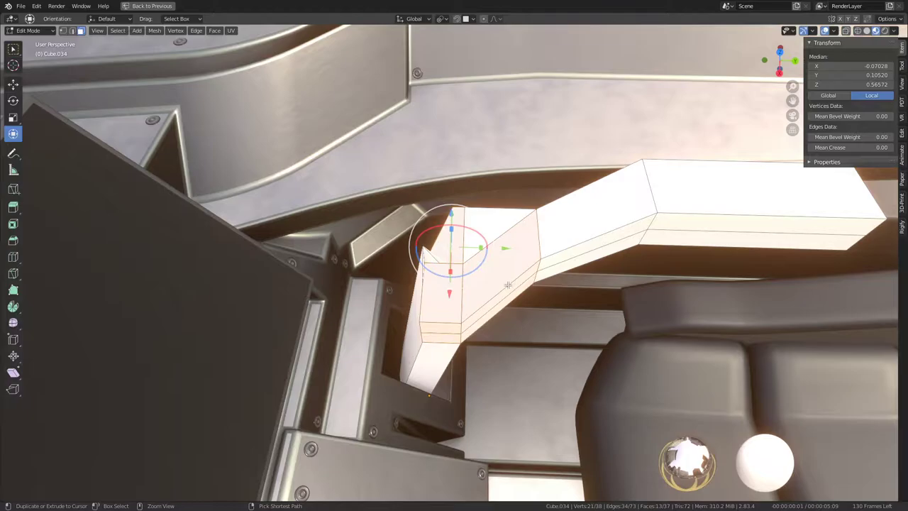
{"action": "key", "text": "Tab"}
{"action": "middle_click_drag", "start_coordinate": [501, 290], "coordinate": [501, 284]}
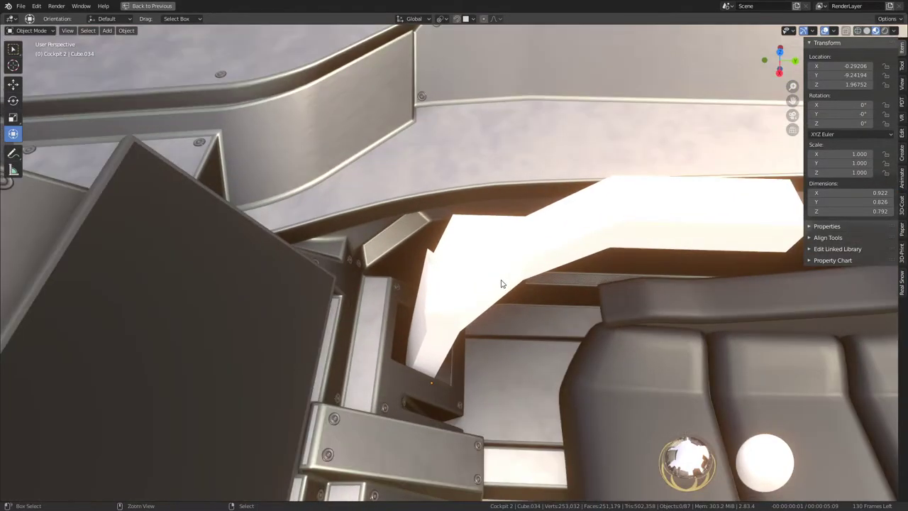
{"action": "key", "text": "Tab"}
{"action": "left_click", "coordinate": [501, 280], "text": "alt"}
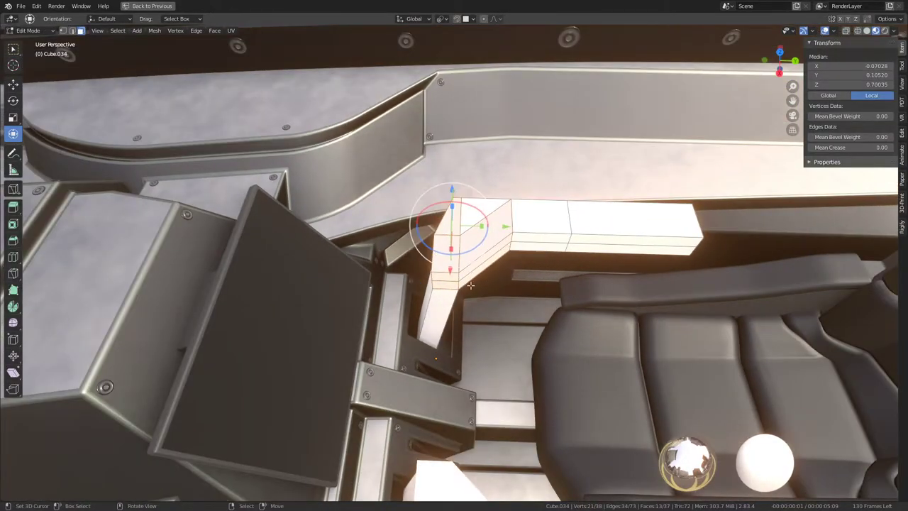
{"action": "mouse_move", "coordinate": [501, 279]}
{"action": "middle_mouse_down"}
{"action": "mouse_move", "coordinate": [575, 248]}
{"action": "mouse_move", "coordinate": [477, 317]}
{"action": "mouse_move", "coordinate": [452, 252]}
{"action": "middle_mouse_up"}
{"action": "left_click", "coordinate": [477, 318], "text": "shift"}
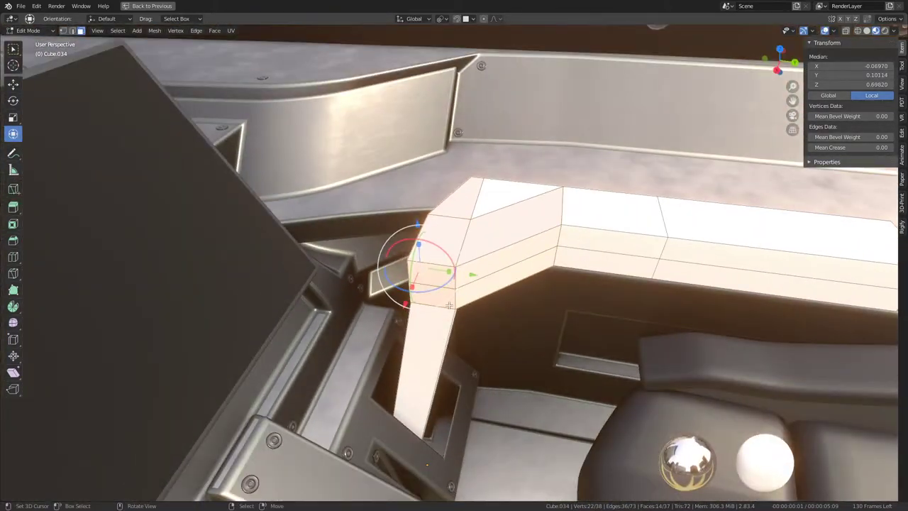
{"action": "key", "text": "g"}
{"action": "key", "text": "z"}
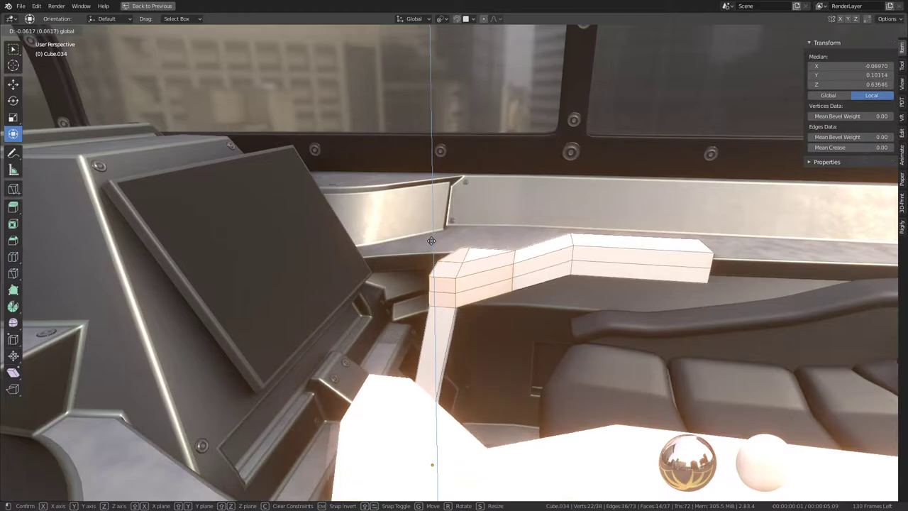
{"action": "left_click", "coordinate": [454, 284]}
{"action": "mouse_move", "coordinate": [454, 284]}
{"action": "middle_mouse_down"}
{"action": "mouse_move", "coordinate": [469, 277]}
{"action": "mouse_move", "coordinate": [327, 276]}
{"action": "mouse_move", "coordinate": [496, 284]}
{"action": "middle_mouse_up"}
{"action": "key", "text": "Tab"}
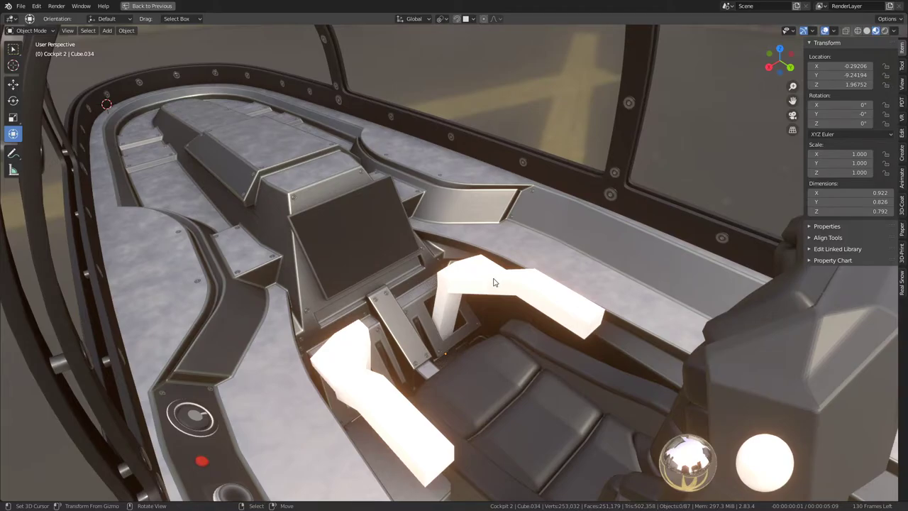
Create a new material for the console post and darken its base colour to dark grey.
{"action": "scroll", "coordinate": [495, 283], "scroll_direction": "up", "scroll_amount": 2}
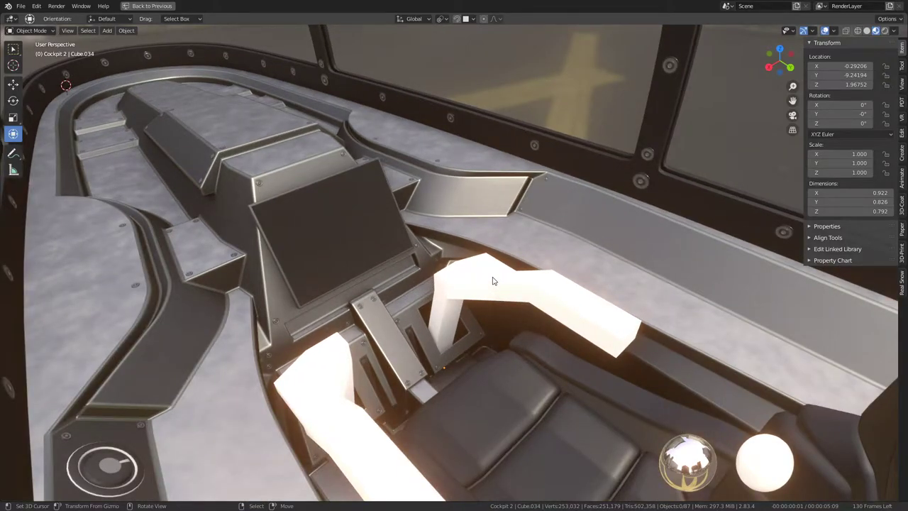
{"action": "middle_click_drag", "start_coordinate": [494, 281], "coordinate": [450, 313]}
{"action": "middle_click_drag", "start_coordinate": [451, 305], "coordinate": [457, 290]}
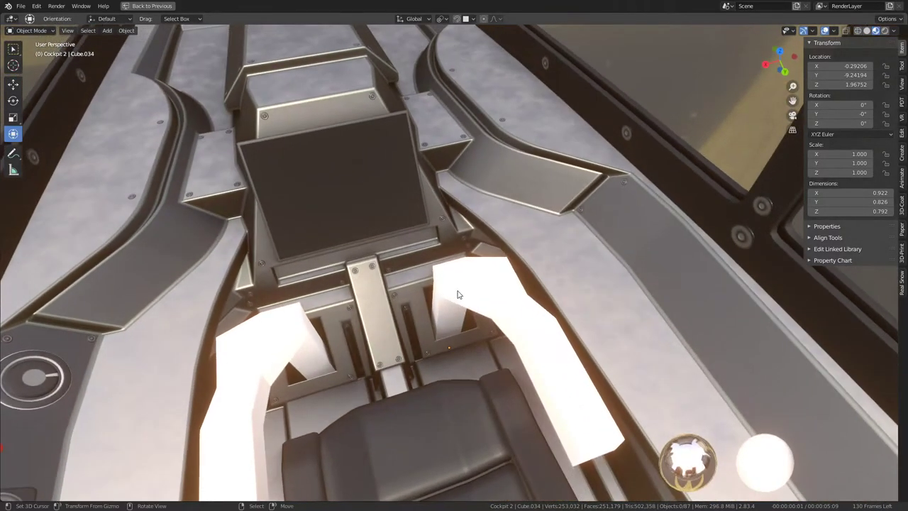
{"action": "key", "text": "ctrl+space"}
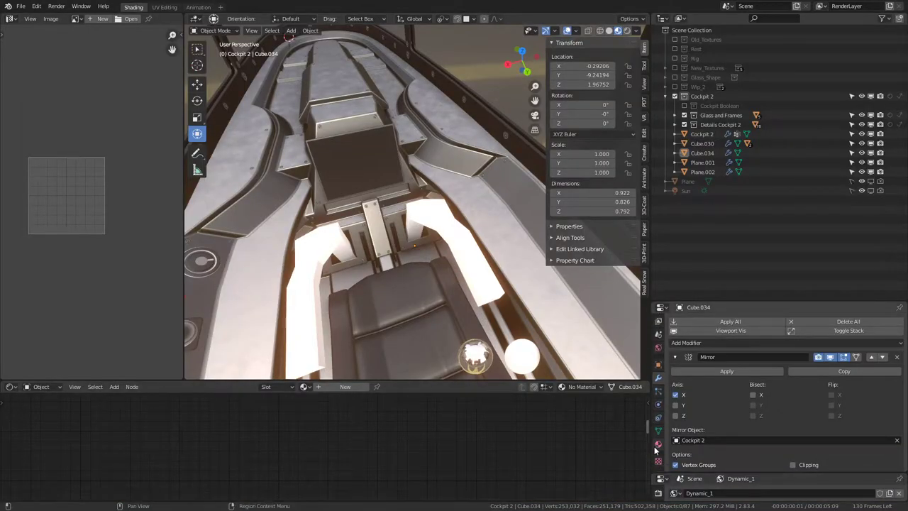
{"action": "left_click", "coordinate": [655, 447]}
{"action": "left_click", "coordinate": [784, 366]}
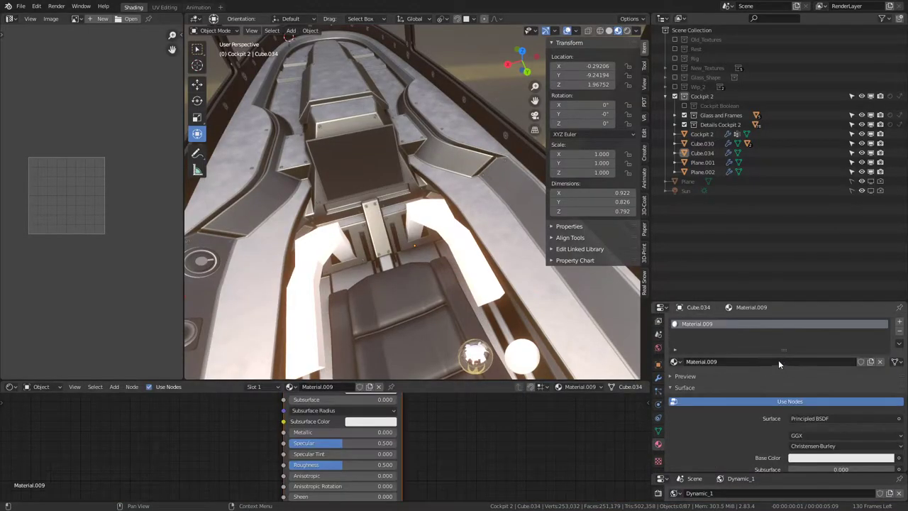
{"action": "scroll", "coordinate": [350, 436], "scroll_direction": "up", "scroll_amount": 2, "text": "shift"}
{"action": "left_click", "coordinate": [381, 428]}
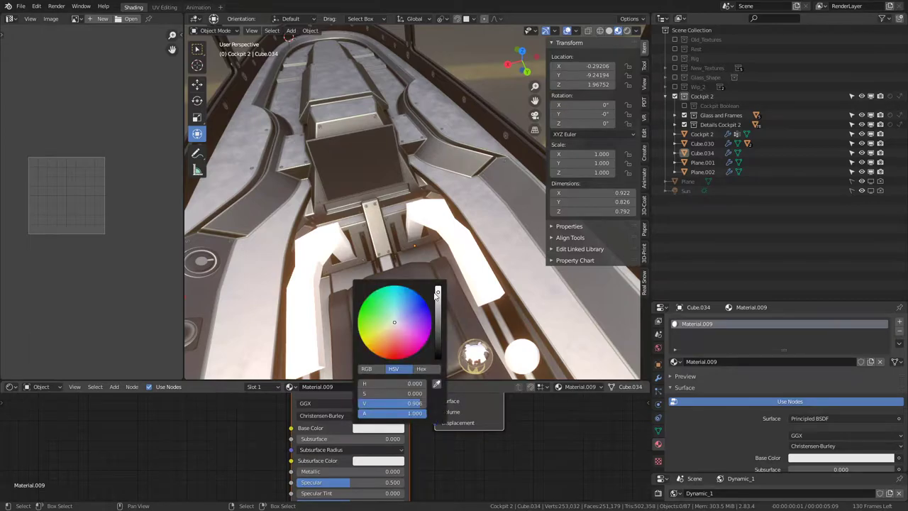
{"action": "left_click_drag", "start_coordinate": [437, 294], "coordinate": [438, 330]}
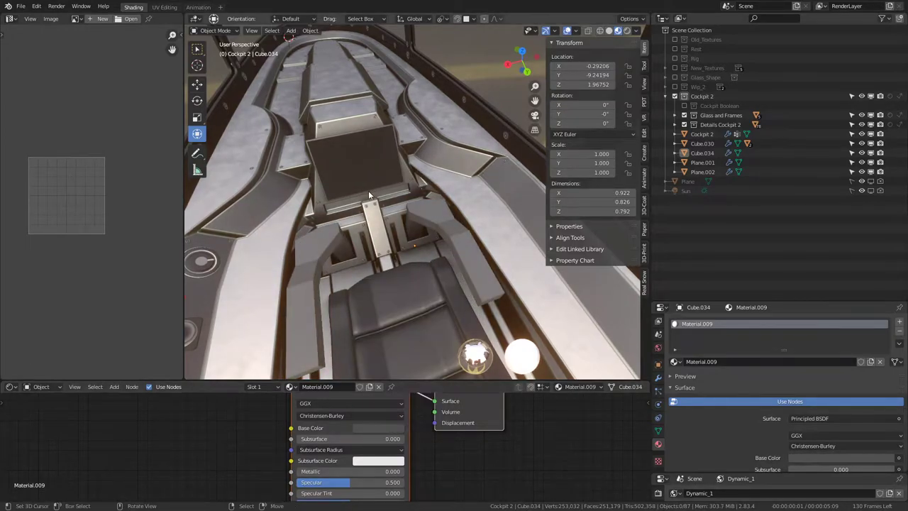
{"action": "middle_click_drag", "start_coordinate": [369, 195], "coordinate": [390, 163]}
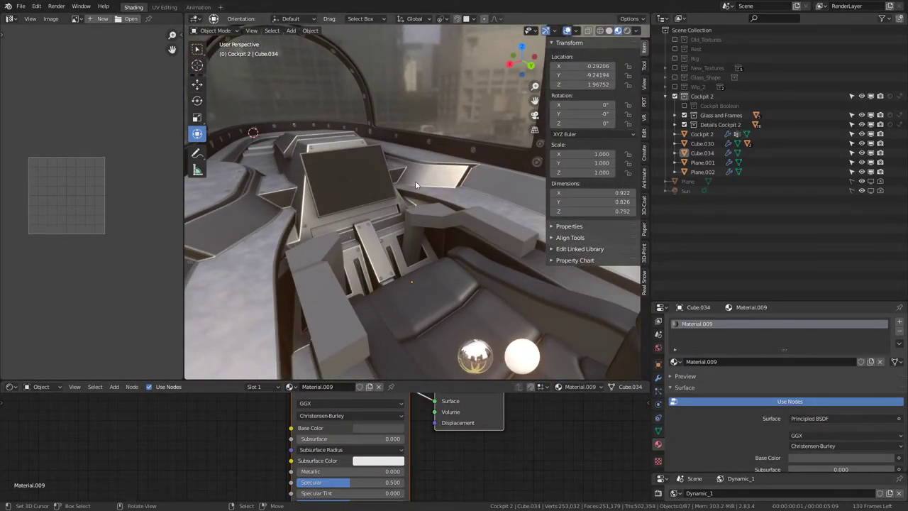
{"action": "key", "text": "ctrl+space"}
{"action": "mouse_move", "coordinate": [415, 175]}
{"action": "middle_mouse_down"}
{"action": "mouse_move", "coordinate": [512, 317]}
{"action": "mouse_move", "coordinate": [317, 282]}
{"action": "mouse_move", "coordinate": [289, 263]}
{"action": "mouse_move", "coordinate": [511, 309]}
{"action": "mouse_move", "coordinate": [538, 299]}
{"action": "mouse_move", "coordinate": [525, 291]}
{"action": "middle_mouse_up"}
Pull back the post arm's end and edge-slide its tip by -0.275 for an angled end.
{"action": "key", "text": "Tab"}
{"action": "mouse_move", "coordinate": [416, 329]}
{"action": "middle_mouse_down"}
{"action": "mouse_move", "coordinate": [472, 321]}
{"action": "mouse_move", "coordinate": [457, 305]}
{"action": "mouse_move", "coordinate": [460, 324]}
{"action": "mouse_move", "coordinate": [598, 320]}
{"action": "mouse_move", "coordinate": [674, 333]}
{"action": "middle_mouse_up"}
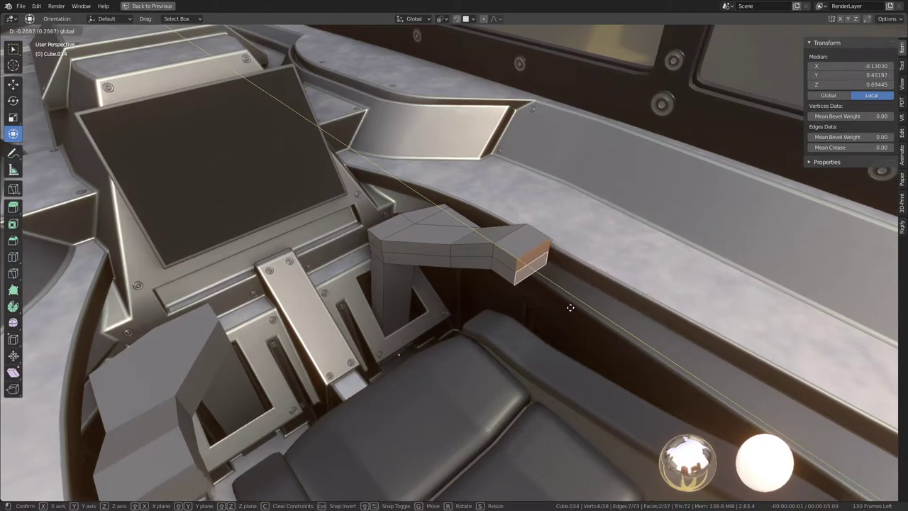
{"action": "mouse_move", "coordinate": [566, 305]}
{"action": "middle_mouse_down"}
{"action": "mouse_move", "coordinate": [489, 274]}
{"action": "mouse_move", "coordinate": [543, 279]}
{"action": "mouse_move", "coordinate": [489, 284]}
{"action": "mouse_move", "coordinate": [565, 263]}
{"action": "mouse_move", "coordinate": [496, 286]}
{"action": "mouse_move", "coordinate": [458, 284]}
{"action": "mouse_move", "coordinate": [508, 274]}
{"action": "mouse_move", "coordinate": [454, 287]}
{"action": "mouse_move", "coordinate": [403, 244]}
{"action": "mouse_move", "coordinate": [397, 211]}
{"action": "mouse_move", "coordinate": [390, 266]}
{"action": "mouse_move", "coordinate": [447, 320]}
{"action": "mouse_move", "coordinate": [481, 299]}
{"action": "mouse_move", "coordinate": [482, 312]}
{"action": "mouse_move", "coordinate": [496, 291]}
{"action": "mouse_move", "coordinate": [489, 305]}
{"action": "mouse_move", "coordinate": [475, 248]}
{"action": "mouse_move", "coordinate": [519, 197]}
{"action": "mouse_move", "coordinate": [474, 310]}
{"action": "mouse_move", "coordinate": [484, 338]}
{"action": "middle_mouse_up"}
{"action": "key", "text": "Tab"}
{"action": "left_click", "coordinate": [466, 293]}
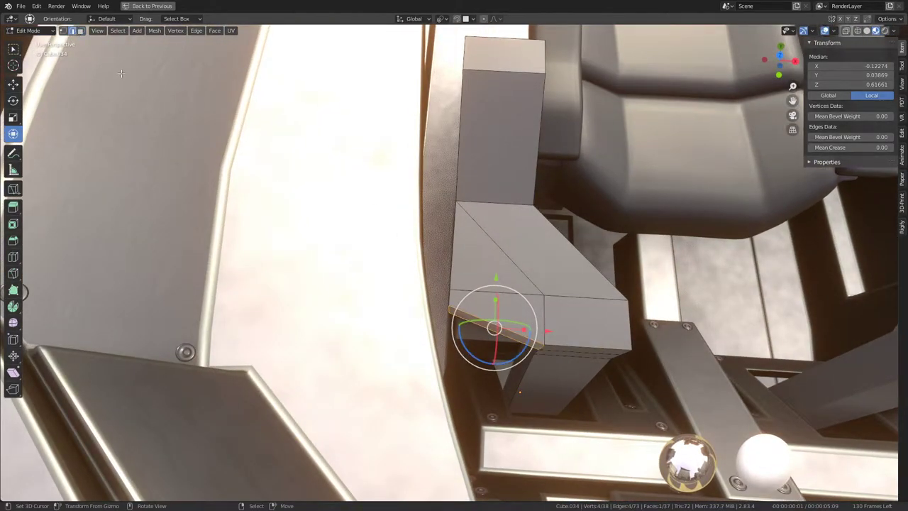
{"action": "left_click", "coordinate": [543, 323]}
{"action": "mouse_move", "coordinate": [544, 323]}
{"action": "middle_mouse_down"}
{"action": "mouse_move", "coordinate": [462, 281]}
{"action": "mouse_move", "coordinate": [497, 298]}
{"action": "mouse_move", "coordinate": [524, 293]}
{"action": "mouse_move", "coordinate": [460, 235]}
{"action": "mouse_move", "coordinate": [474, 242]}
{"action": "mouse_move", "coordinate": [410, 273]}
{"action": "mouse_move", "coordinate": [496, 278]}
{"action": "middle_mouse_up"}
{"action": "key", "text": "g"}
{"action": "right_click", "coordinate": [462, 281]}
{"action": "key", "text": "Tab"}
Extrude Cube.034's top face into an arm and move its end 0.28538 along Y.
{"action": "scroll", "coordinate": [446, 278], "scroll_direction": "down", "scroll_amount": 2}
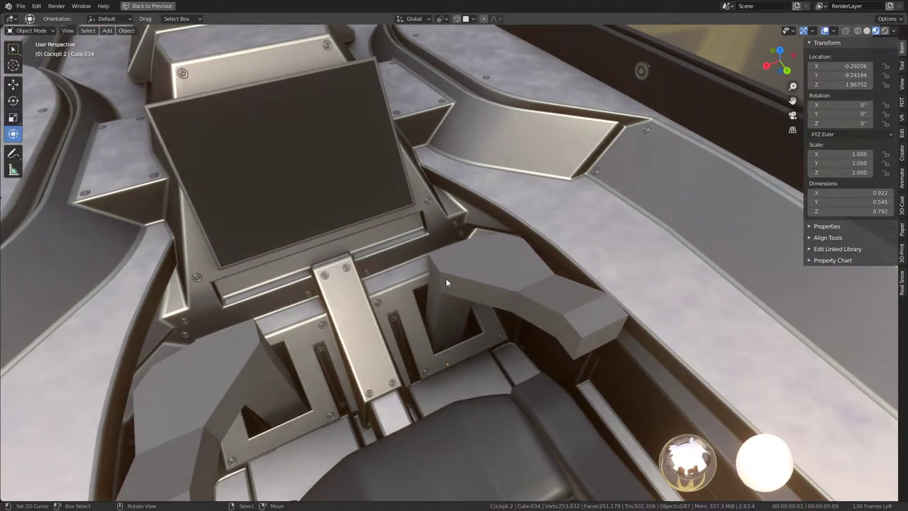
{"action": "scroll", "coordinate": [447, 276], "scroll_direction": "down", "scroll_amount": 3}
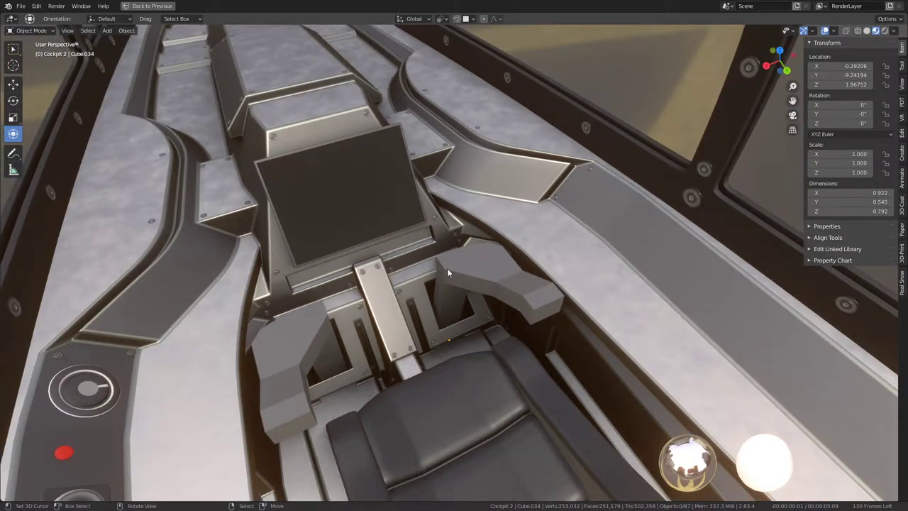
{"action": "mouse_move", "coordinate": [447, 268]}
{"action": "middle_mouse_down"}
{"action": "mouse_move", "coordinate": [379, 259]}
{"action": "mouse_move", "coordinate": [462, 249]}
{"action": "middle_mouse_up"}
{"action": "key", "text": "Tab"}
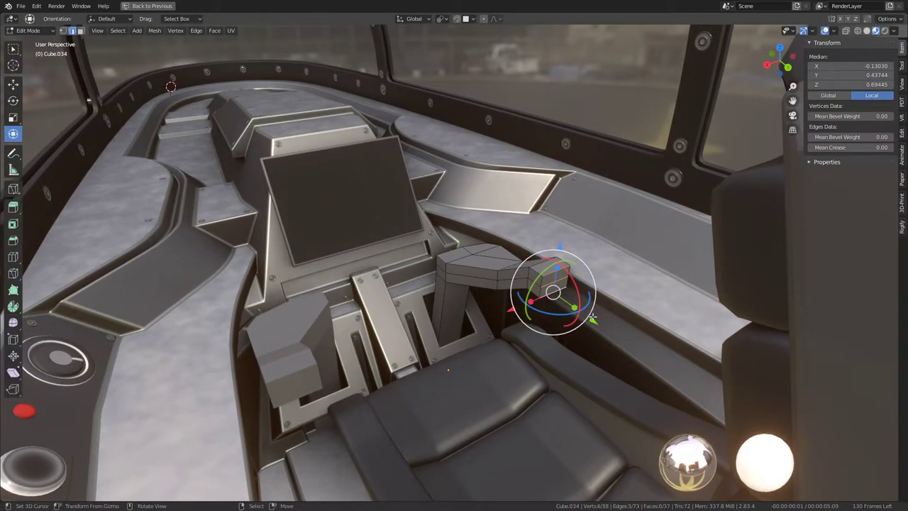
{"action": "key", "text": "e"}
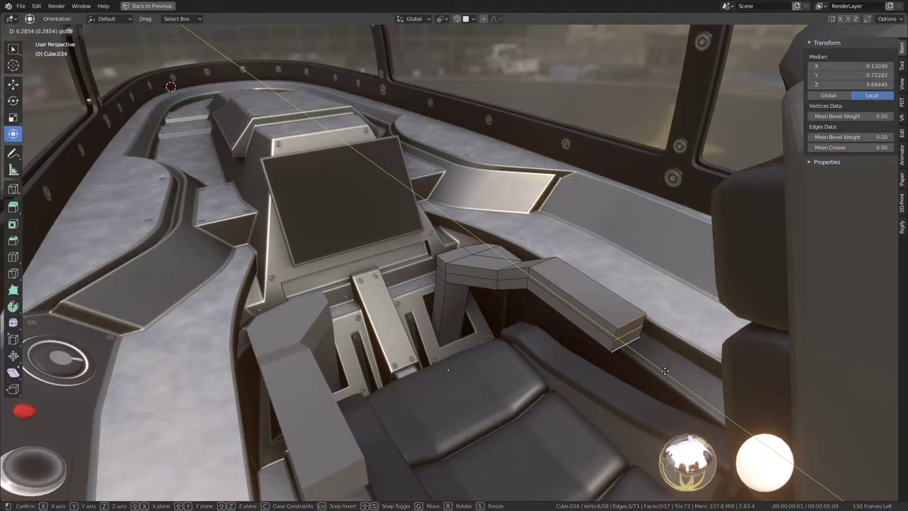
{"action": "left_click", "coordinate": [665, 370]}
{"action": "middle_click_drag", "start_coordinate": [572, 302], "coordinate": [493, 276]}
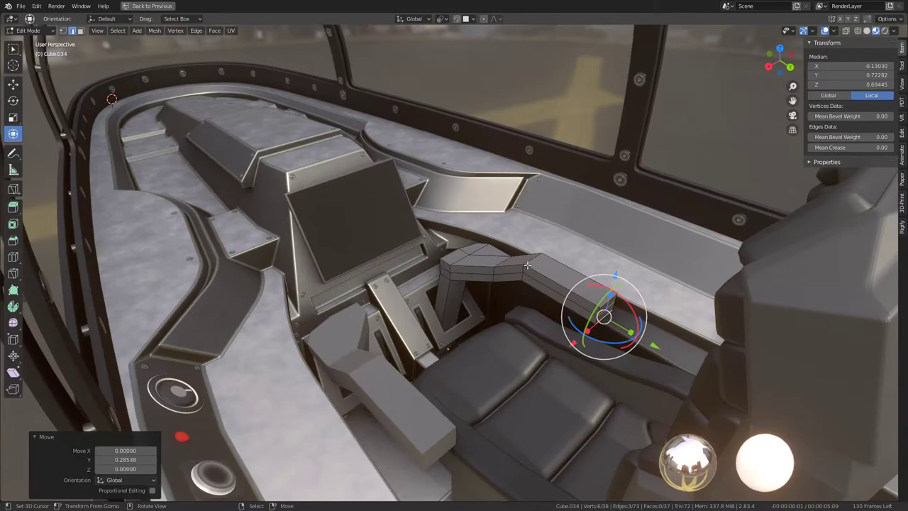
{"action": "middle_click_drag", "start_coordinate": [493, 276], "coordinate": [525, 261]}
{"action": "left_click", "coordinate": [692, 324]}
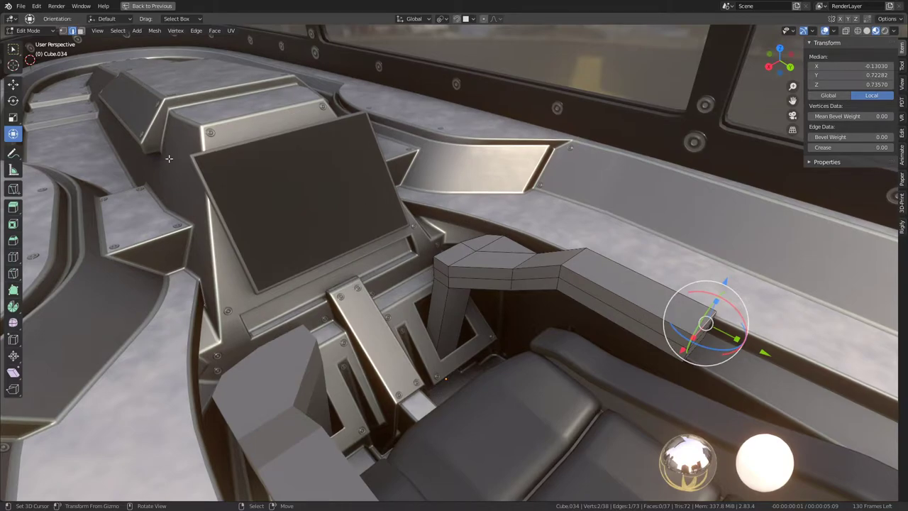
{"action": "left_click", "coordinate": [81, 31]}
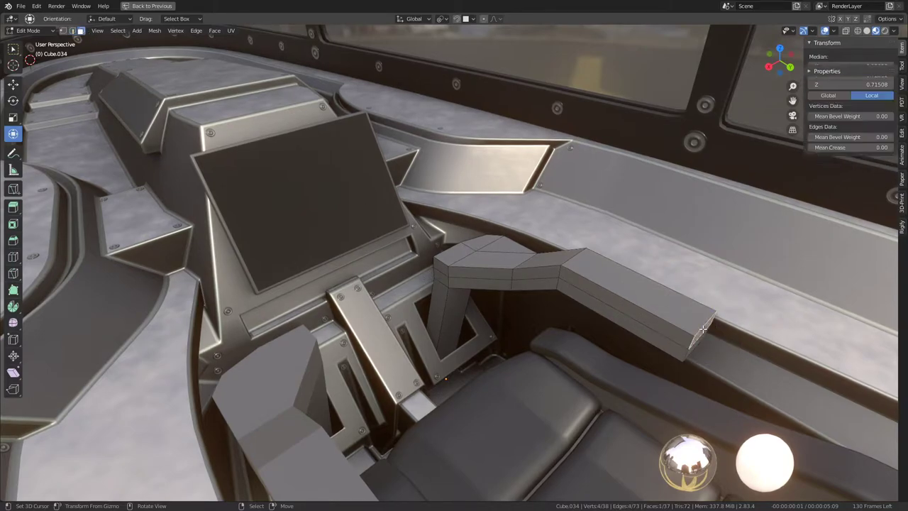
Grow the selection along the extruded arm and delete the arm faces.
{"action": "key", "text": "ctrl+KP_Add"}
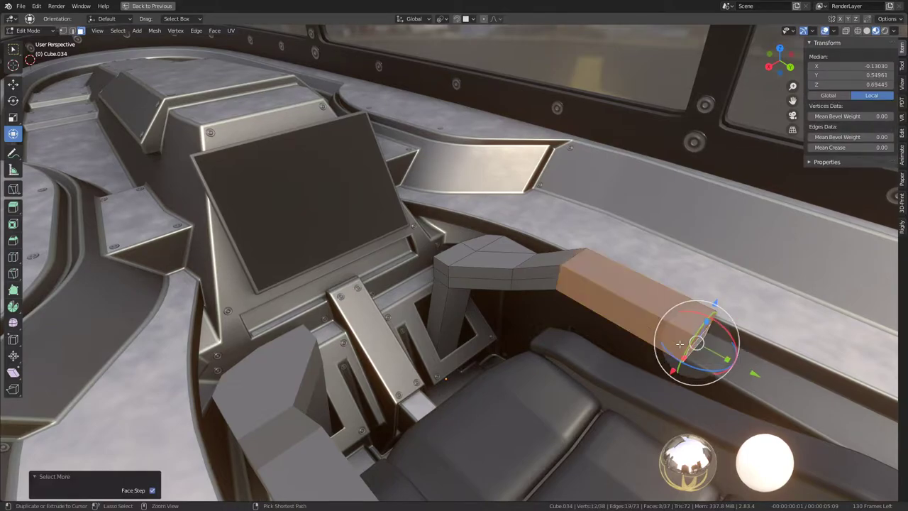
{"action": "key", "text": "x"}
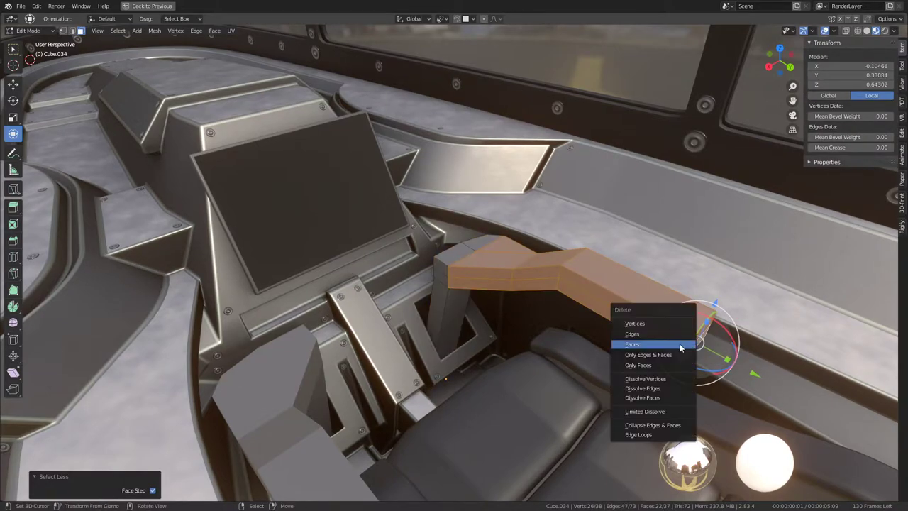
{"action": "left_click", "coordinate": [679, 348]}
{"action": "mouse_move", "coordinate": [520, 252]}
{"action": "middle_mouse_down"}
{"action": "mouse_move", "coordinate": [514, 239]}
{"action": "mouse_move", "coordinate": [538, 319]}
{"action": "mouse_move", "coordinate": [554, 277]}
{"action": "middle_mouse_up"}
{"action": "left_click", "coordinate": [538, 320]}
{"action": "key", "text": "x"}
{"action": "left_click", "coordinate": [545, 295]}
Delete the faces on top of the post, leaving an open-topped column.
{"action": "left_click", "coordinate": [554, 276], "text": "alt"}
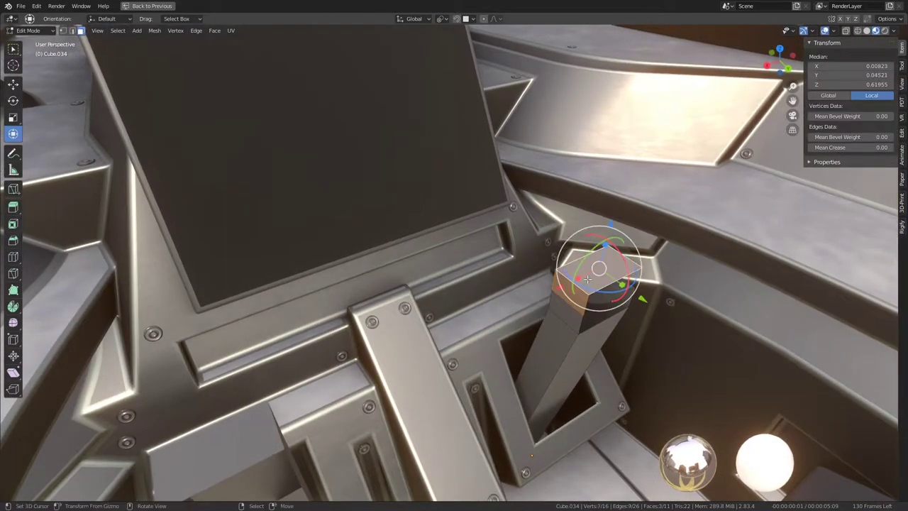
{"action": "key", "text": "x"}
{"action": "left_click", "coordinate": [627, 300]}
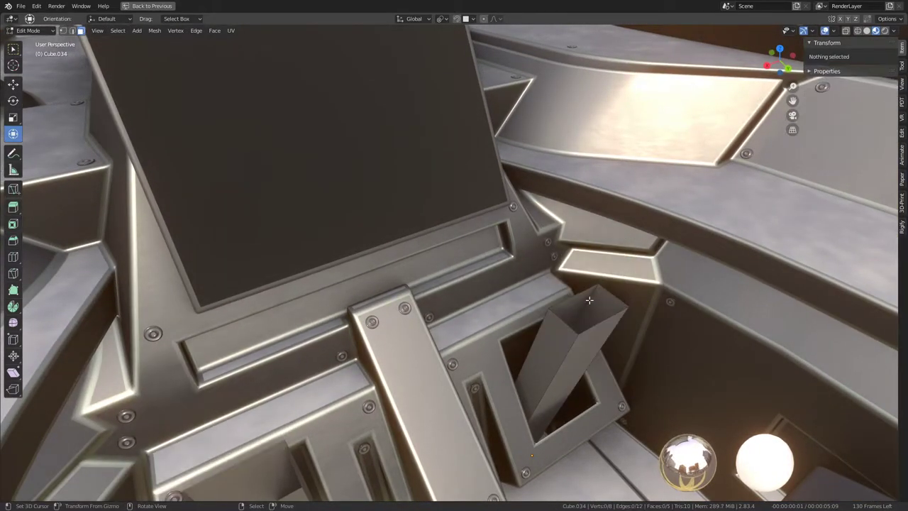
{"action": "mouse_move", "coordinate": [627, 300]}
{"action": "middle_mouse_down"}
{"action": "mouse_move", "coordinate": [515, 284]}
{"action": "mouse_move", "coordinate": [570, 305]}
{"action": "mouse_move", "coordinate": [526, 346]}
{"action": "mouse_move", "coordinate": [499, 321]}
{"action": "mouse_move", "coordinate": [496, 302]}
{"action": "mouse_move", "coordinate": [511, 307]}
{"action": "mouse_move", "coordinate": [505, 284]}
{"action": "middle_mouse_up"}
{"action": "key", "text": "Tab"}
{"action": "key", "text": "Tab"}
{"action": "key", "text": "Tab"}
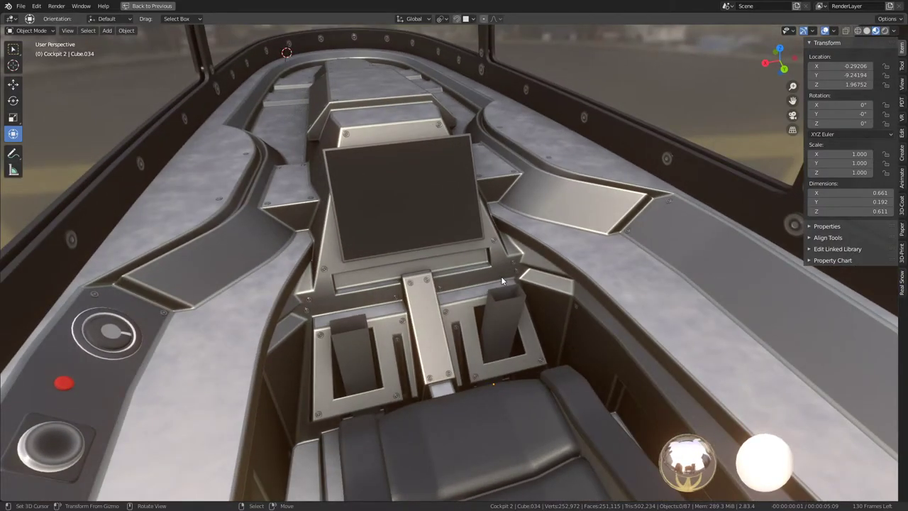
Select the rim of the right post's open top and fill it with a face.
{"action": "mouse_move", "coordinate": [501, 280]}
{"action": "middle_mouse_down"}
{"action": "mouse_move", "coordinate": [455, 266]}
{"action": "mouse_move", "coordinate": [509, 279]}
{"action": "middle_mouse_up"}
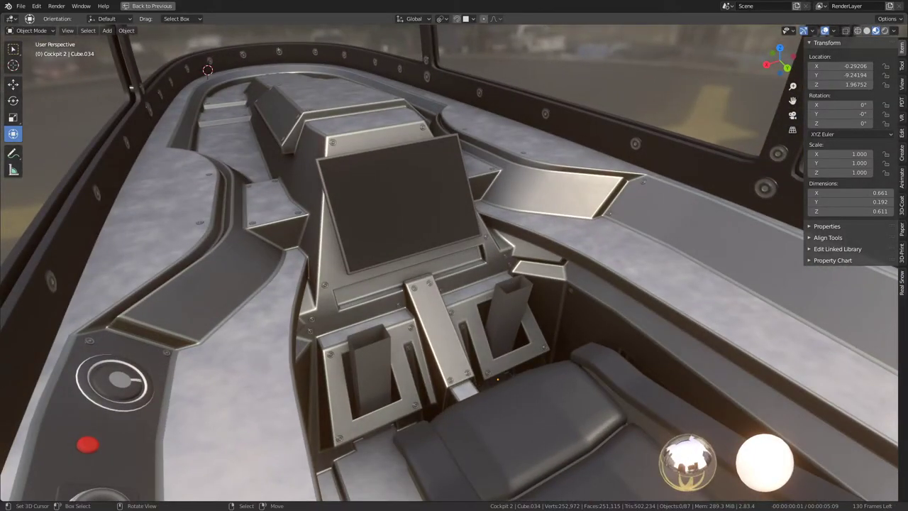
{"action": "mouse_move", "coordinate": [509, 278]}
{"action": "middle_mouse_down"}
{"action": "mouse_move", "coordinate": [602, 219]}
{"action": "mouse_move", "coordinate": [546, 254]}
{"action": "middle_mouse_up"}
{"action": "scroll", "coordinate": [603, 218], "scroll_direction": "up", "scroll_amount": 4}
{"action": "key", "text": "Tab"}
{"action": "left_click", "coordinate": [488, 278]}
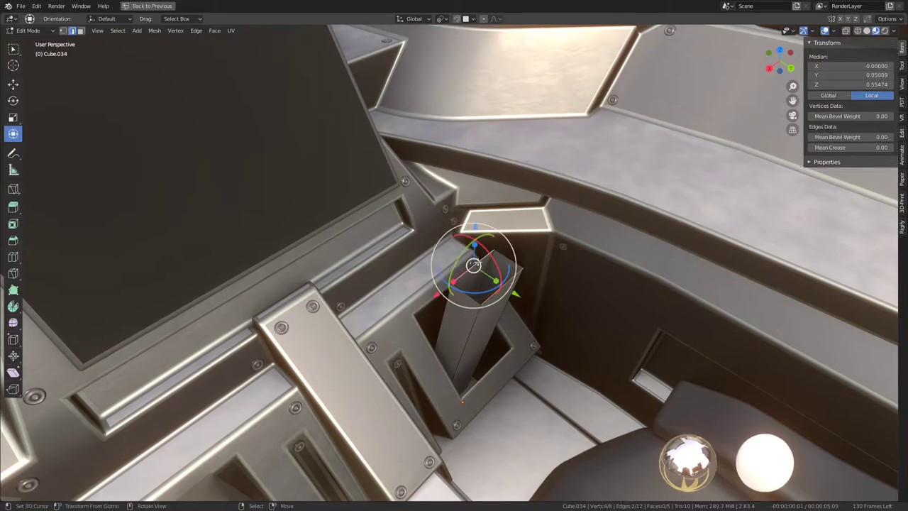
{"action": "key", "text": "f"}
{"action": "middle_click_drag", "start_coordinate": [474, 265], "coordinate": [534, 227]}
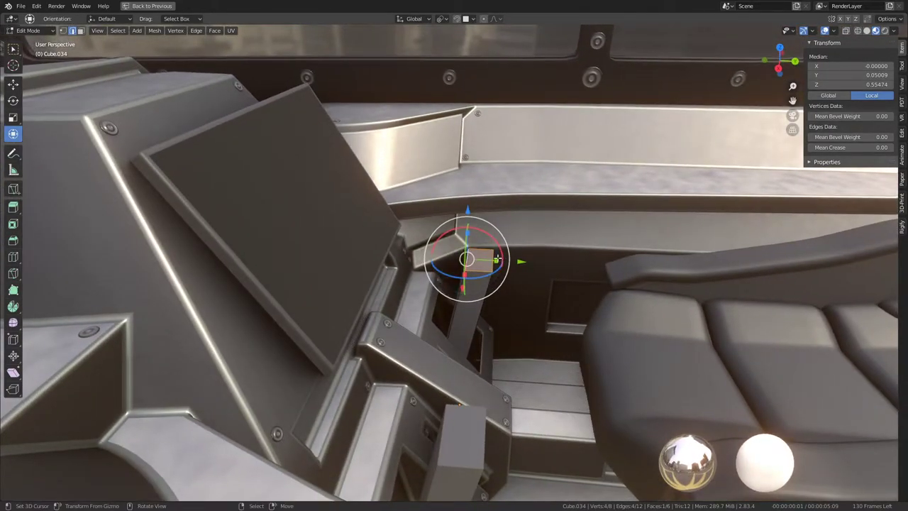
{"action": "scroll", "coordinate": [501, 259], "scroll_direction": "down", "scroll_amount": 5}
{"action": "middle_click_drag", "start_coordinate": [501, 259], "coordinate": [499, 252]}
{"action": "key", "text": "Tab"}
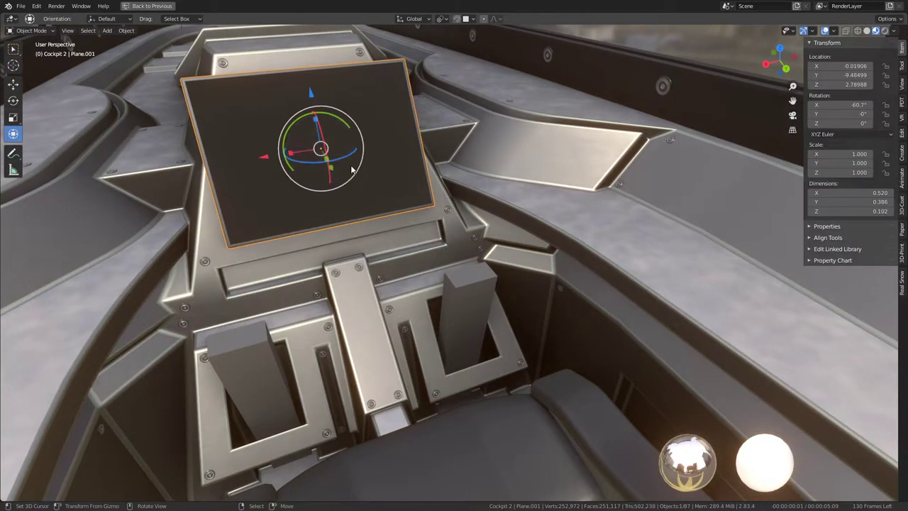
Make a linked duplicate of the screen panel to the right, turned -34.7° on Z.
{"action": "scroll", "coordinate": [381, 181], "scroll_direction": "down", "scroll_amount": 5}
{"action": "mouse_move", "coordinate": [409, 192]}
{"action": "middle_mouse_down"}
{"action": "mouse_move", "coordinate": [458, 189]}
{"action": "mouse_move", "coordinate": [401, 217]}
{"action": "middle_mouse_up"}
{"action": "scroll", "coordinate": [459, 189], "scroll_direction": "up", "scroll_amount": 4}
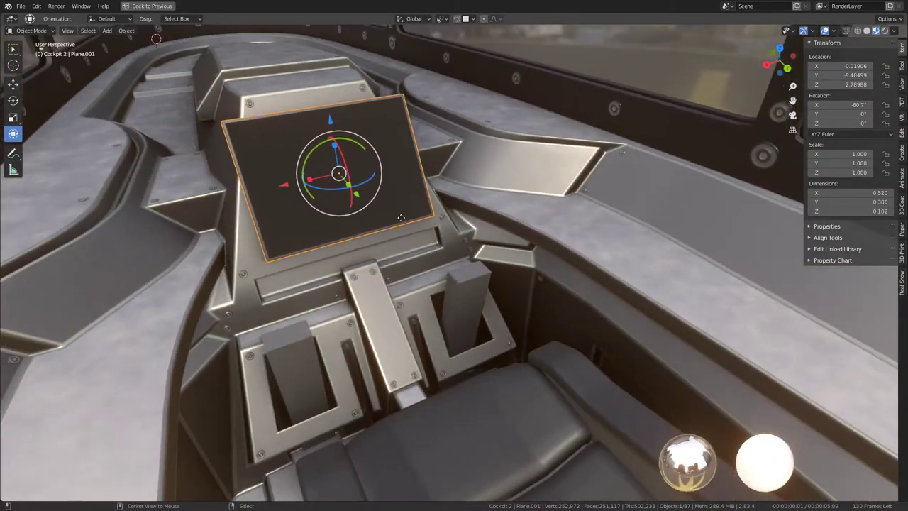
{"action": "key", "text": "alt+d"}
{"action": "left_click", "coordinate": [582, 222]}
{"action": "mouse_move", "coordinate": [562, 192]}
{"action": "left_mouse_down"}
{"action": "mouse_move", "coordinate": [537, 205]}
{"action": "mouse_move", "coordinate": [533, 182]}
{"action": "left_mouse_up"}
{"action": "key", "text": "Escape"}
{"action": "left_click", "coordinate": [543, 201]}
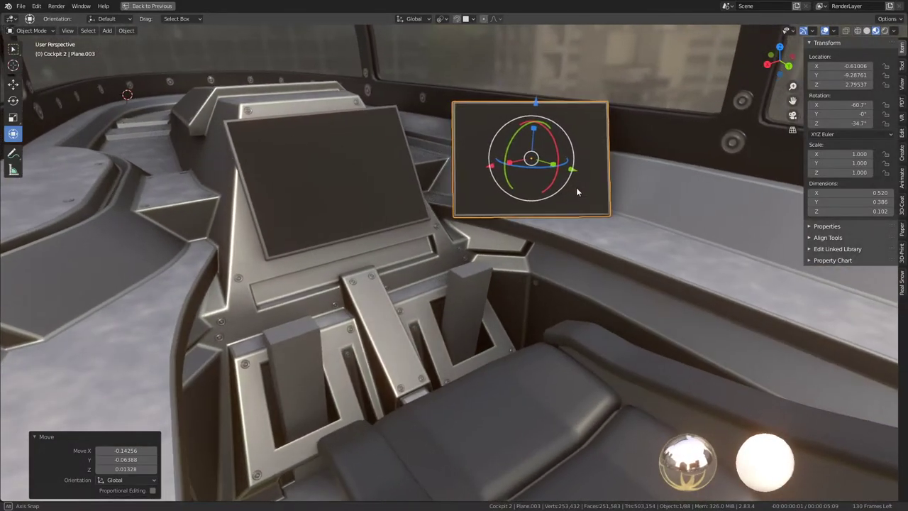
{"action": "middle_click_drag", "start_coordinate": [576, 187], "coordinate": [473, 205]}
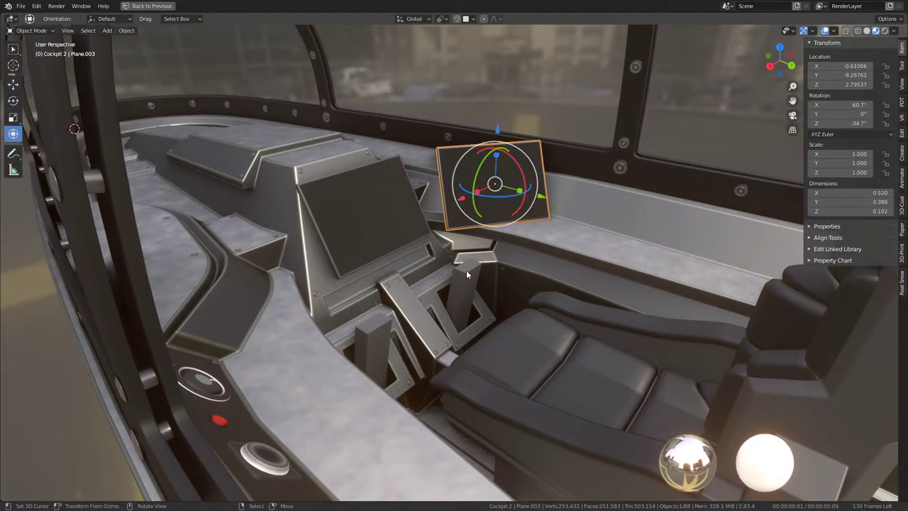
Add a Mirror modifier to Plane.003 with Cockpit 2 as the mirror object.
{"action": "key", "text": "ctrl+space"}
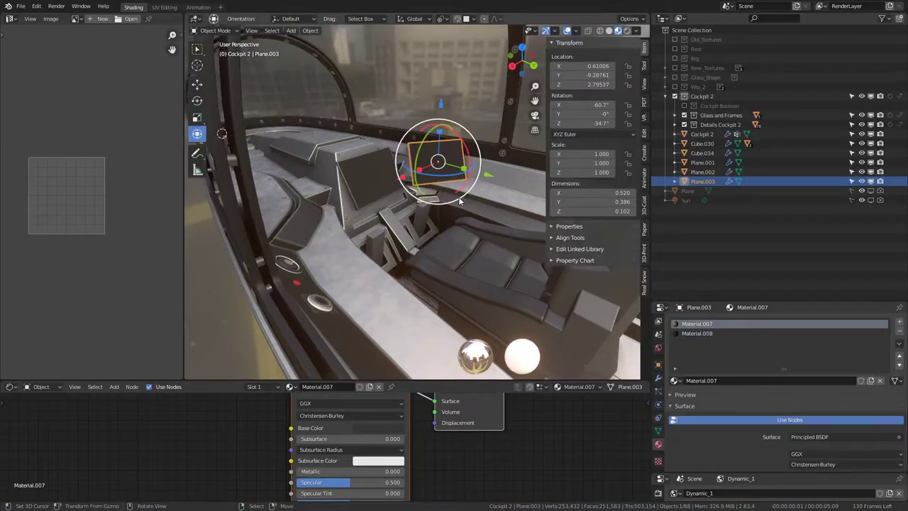
{"action": "left_click", "coordinate": [658, 377]}
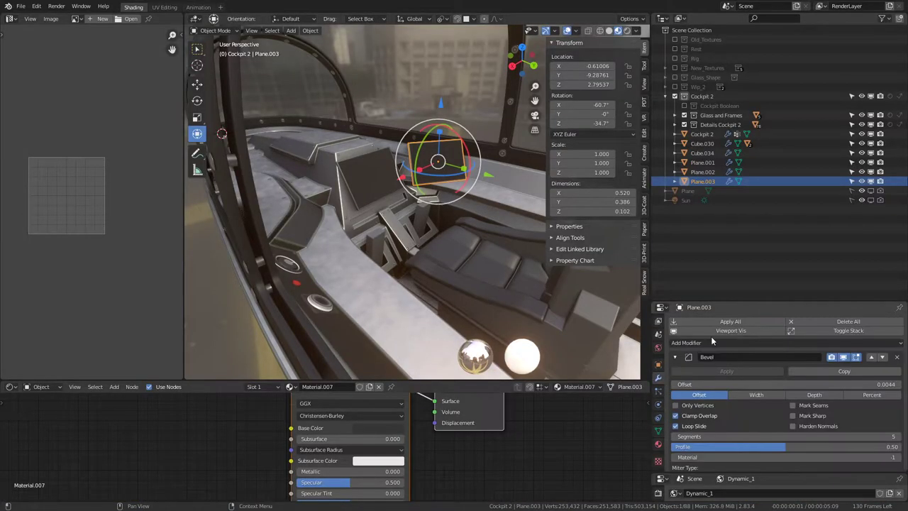
{"action": "left_click", "coordinate": [676, 357]}
{"action": "left_click", "coordinate": [711, 345]}
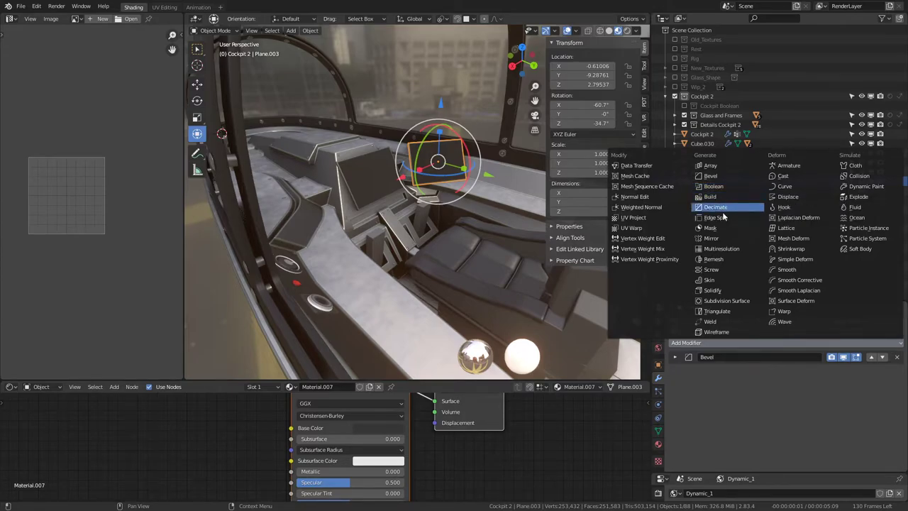
{"action": "left_click", "coordinate": [722, 239]}
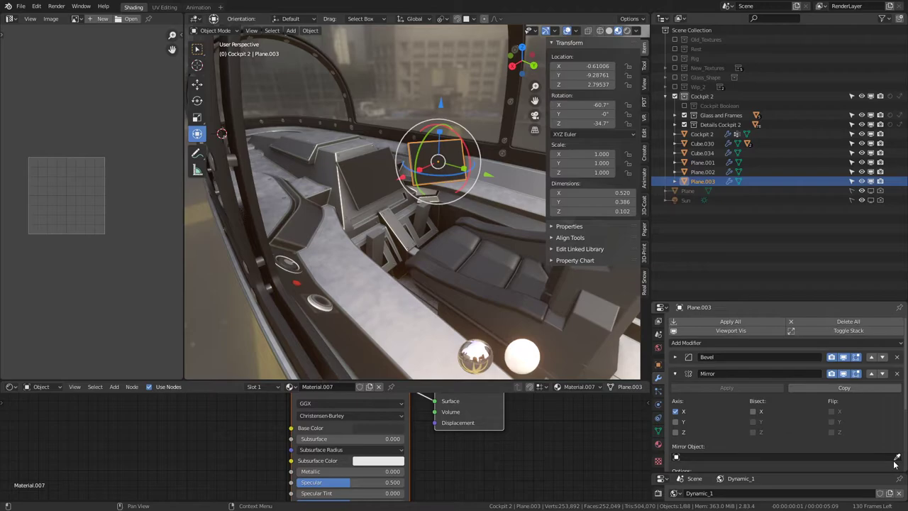
{"action": "left_click", "coordinate": [327, 135]}
{"action": "mouse_move", "coordinate": [327, 135]}
{"action": "middle_mouse_down"}
{"action": "mouse_move", "coordinate": [454, 150]}
{"action": "mouse_move", "coordinate": [410, 169]}
{"action": "mouse_move", "coordinate": [408, 161]}
{"action": "middle_mouse_up"}
{"action": "key", "text": "ctrl+space"}
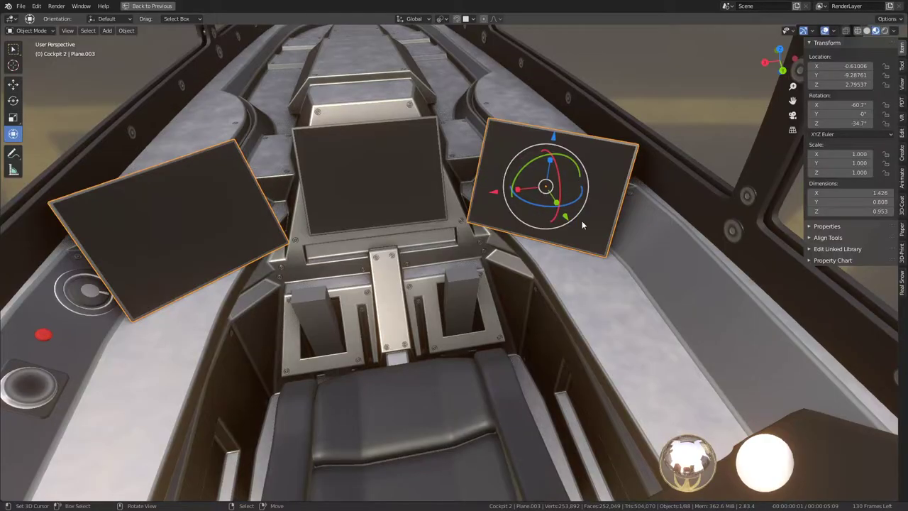
Shrink the side screen panel to 0.681 scale and shift it slightly.
{"action": "key", "text": "alt+a"}
{"action": "mouse_move", "coordinate": [482, 212]}
{"action": "middle_mouse_down"}
{"action": "mouse_move", "coordinate": [467, 214]}
{"action": "mouse_move", "coordinate": [458, 184]}
{"action": "mouse_move", "coordinate": [512, 193]}
{"action": "mouse_move", "coordinate": [482, 225]}
{"action": "mouse_move", "coordinate": [508, 223]}
{"action": "mouse_move", "coordinate": [433, 235]}
{"action": "mouse_move", "coordinate": [575, 189]}
{"action": "mouse_move", "coordinate": [589, 335]}
{"action": "middle_mouse_up"}
{"action": "left_click", "coordinate": [513, 194]}
{"action": "key", "text": "s"}
{"action": "left_click", "coordinate": [489, 241]}
{"action": "key", "text": "g"}
{"action": "left_click", "coordinate": [494, 247]}
{"action": "key", "text": "alt+a"}
{"action": "key", "text": "ctrl+z"}
Raise the shrunk panel up into the canopy's front arch.
{"action": "key", "text": "g"}
{"action": "left_click", "coordinate": [578, 93]}
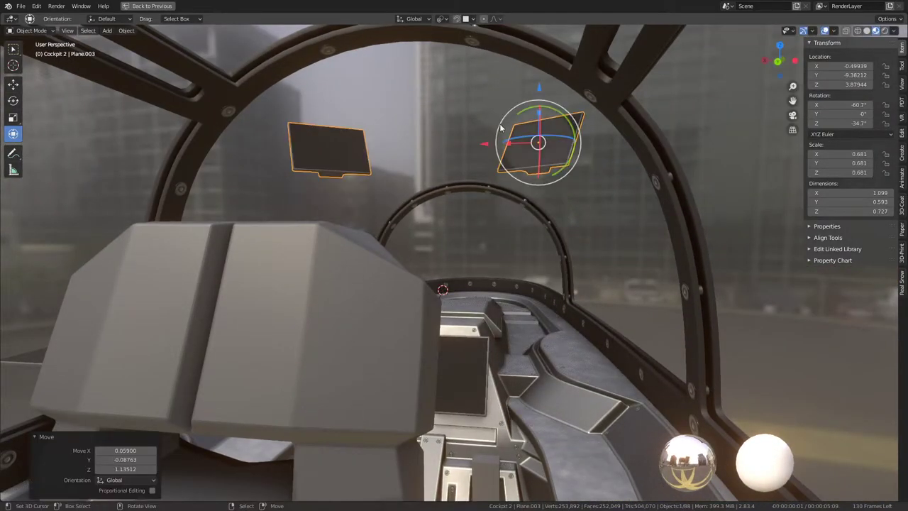
{"action": "mouse_move", "coordinate": [578, 92]}
{"action": "middle_mouse_down"}
{"action": "mouse_move", "coordinate": [573, 139]}
{"action": "mouse_move", "coordinate": [601, 137]}
{"action": "mouse_move", "coordinate": [539, 197]}
{"action": "mouse_move", "coordinate": [571, 251]}
{"action": "mouse_move", "coordinate": [484, 241]}
{"action": "middle_mouse_up"}
{"action": "key", "text": "g"}
{"action": "left_click", "coordinate": [581, 224]}
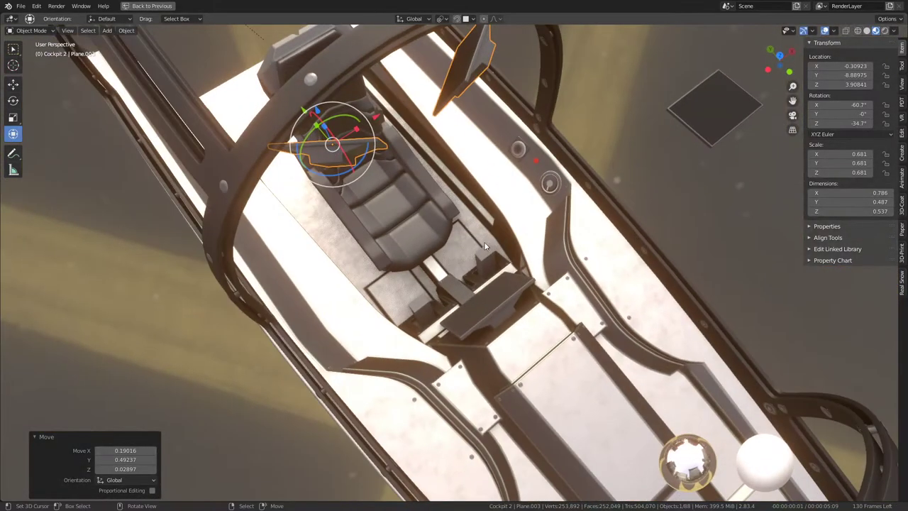
Tilt the panel to -97.3° X and 10.8° Z so the screens hang overhead.
{"action": "key", "text": "r"}
{"action": "left_click", "coordinate": [552, 120]}
{"action": "middle_click_drag", "start_coordinate": [552, 120], "coordinate": [459, 177]}
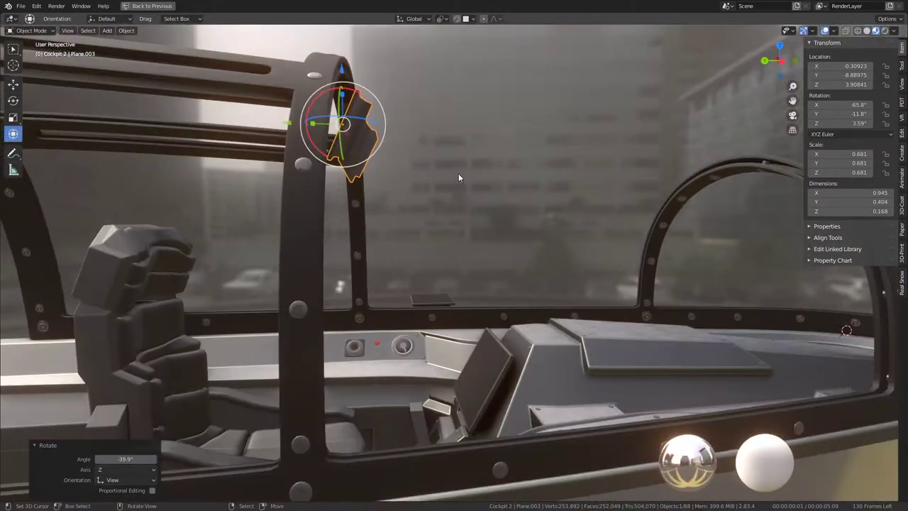
{"action": "left_click", "coordinate": [474, 104]}
{"action": "mouse_move", "coordinate": [474, 105]}
{"action": "middle_mouse_down"}
{"action": "mouse_move", "coordinate": [446, 158]}
{"action": "mouse_move", "coordinate": [505, 159]}
{"action": "middle_mouse_up"}
{"action": "key", "text": "r"}
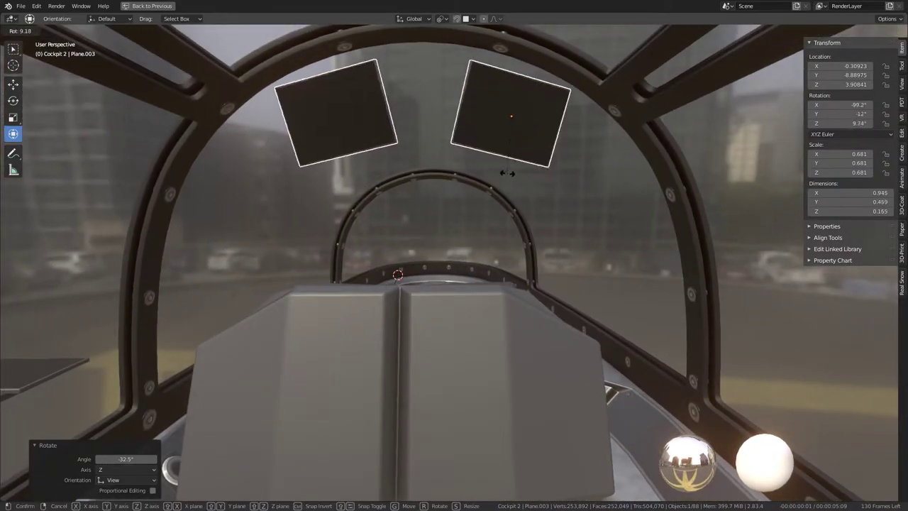
{"action": "key", "text": "g"}
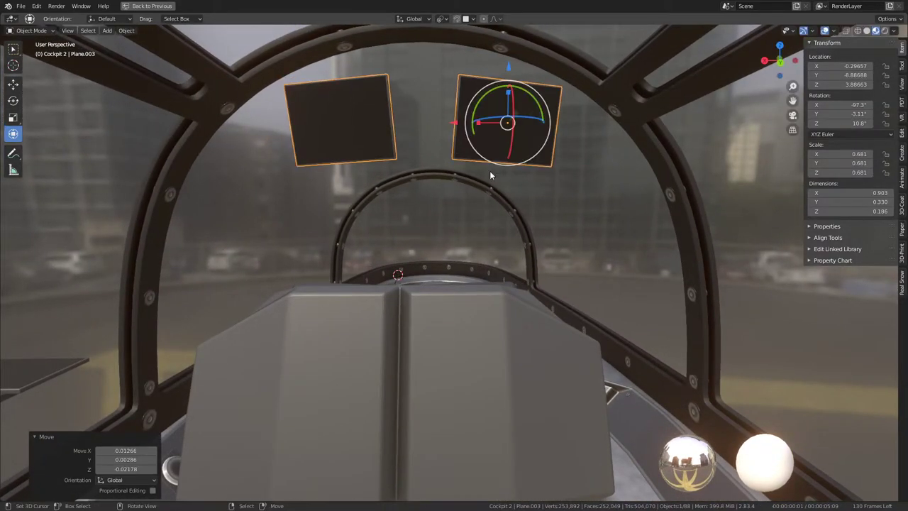
{"action": "mouse_move", "coordinate": [489, 174]}
{"action": "middle_mouse_down"}
{"action": "mouse_move", "coordinate": [509, 143]}
{"action": "mouse_move", "coordinate": [510, 173]}
{"action": "mouse_move", "coordinate": [471, 197]}
{"action": "mouse_move", "coordinate": [463, 160]}
{"action": "mouse_move", "coordinate": [464, 168]}
{"action": "middle_mouse_up"}
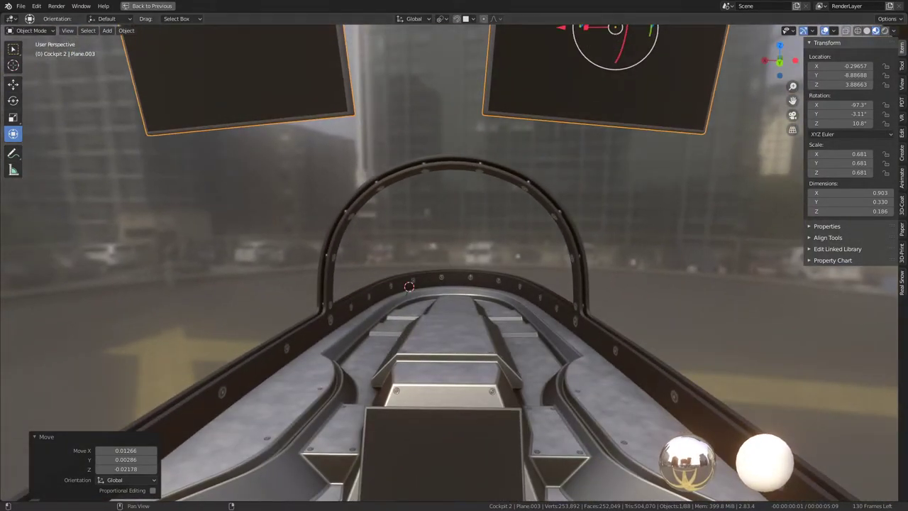
Set the viewport focal length to 16.81 in the View sidebar.
{"action": "left_click", "coordinate": [903, 83]}
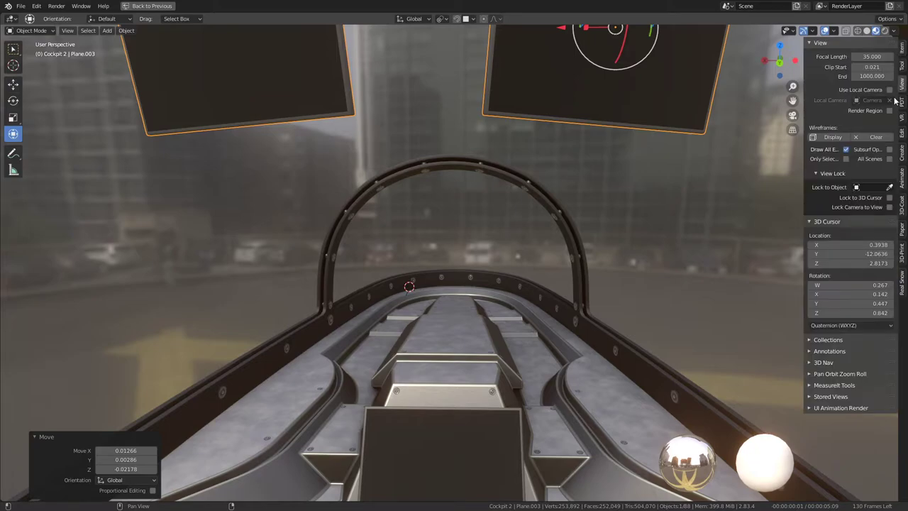
{"action": "left_click_drag", "start_coordinate": [877, 53], "coordinate": [859, 54]}
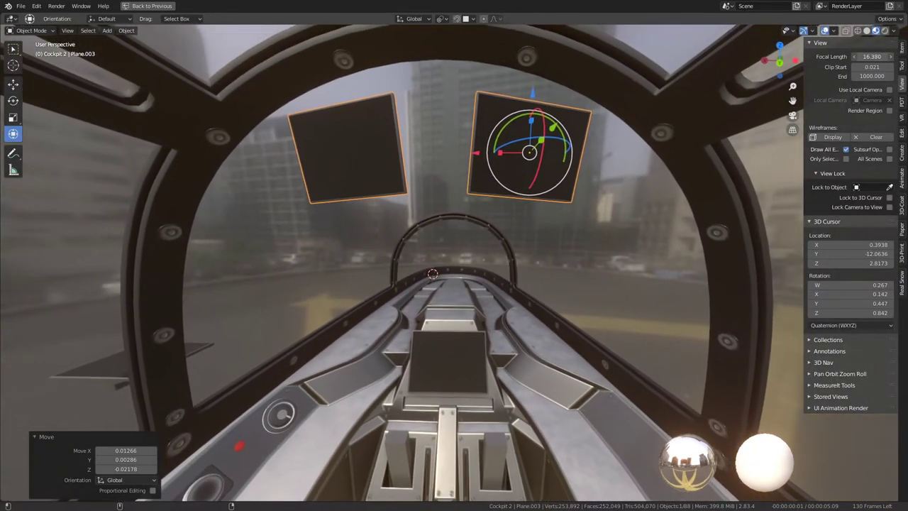
{"action": "scroll", "coordinate": [559, 228], "scroll_direction": "up", "scroll_amount": 3}
{"action": "scroll", "coordinate": [561, 213], "scroll_direction": "up", "scroll_amount": 2}
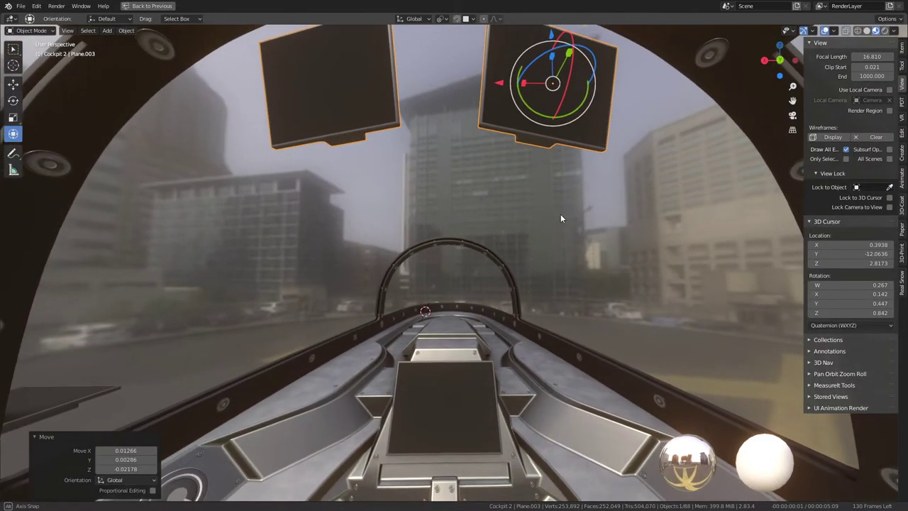
{"action": "scroll", "coordinate": [559, 217], "scroll_direction": "up", "scroll_amount": 1}
{"action": "scroll", "coordinate": [575, 141], "scroll_direction": "up", "scroll_amount": 3}
{"action": "scroll", "coordinate": [557, 176], "scroll_direction": "down", "scroll_amount": 2}
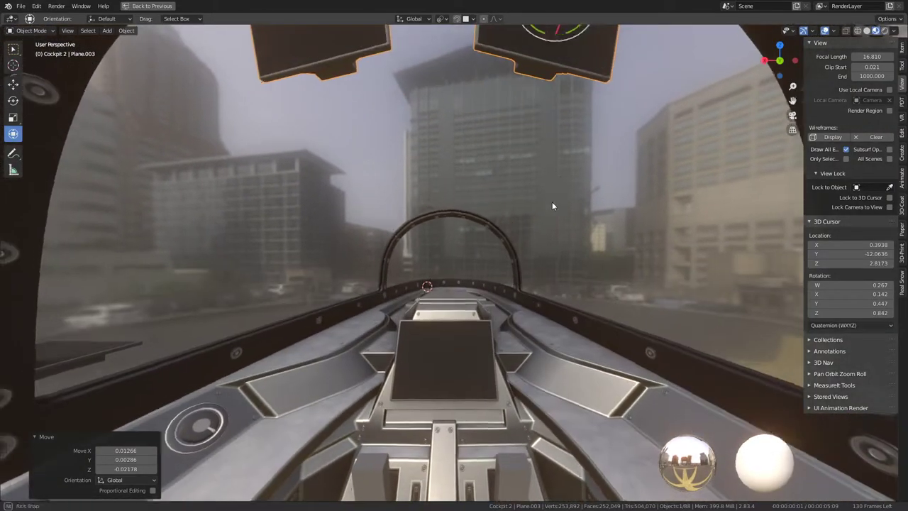
{"action": "mouse_move", "coordinate": [552, 202]}
{"action": "middle_mouse_down"}
{"action": "mouse_move", "coordinate": [557, 211]}
{"action": "mouse_move", "coordinate": [621, 221]}
{"action": "mouse_move", "coordinate": [592, 207]}
{"action": "mouse_move", "coordinate": [554, 212]}
{"action": "middle_mouse_up"}
Lower both screen panels to just above the dashboard, undoing a trial Z rotation.
{"action": "key", "text": "g"}
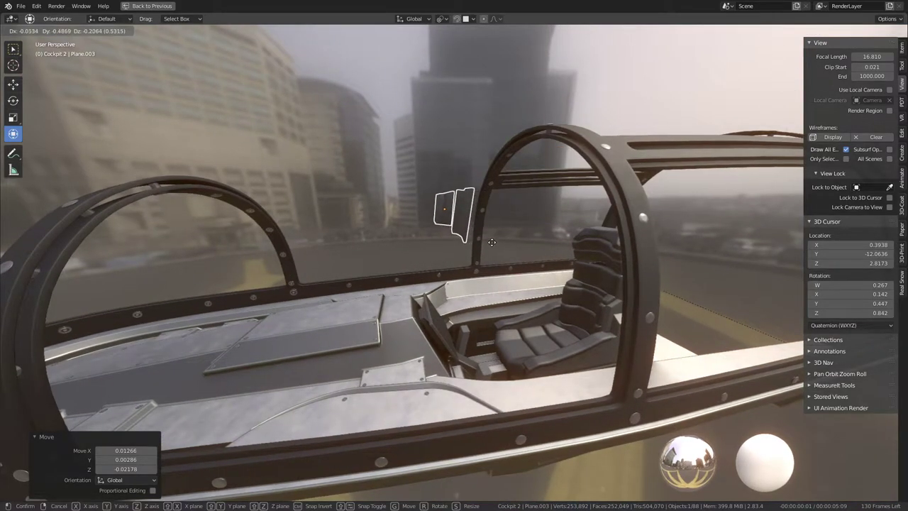
{"action": "left_click", "coordinate": [492, 242]}
{"action": "mouse_move", "coordinate": [492, 242]}
{"action": "middle_mouse_down"}
{"action": "mouse_move", "coordinate": [361, 227]}
{"action": "mouse_move", "coordinate": [387, 195]}
{"action": "mouse_move", "coordinate": [372, 176]}
{"action": "mouse_move", "coordinate": [424, 200]}
{"action": "middle_mouse_up"}
{"action": "key", "text": "r"}
{"action": "left_click", "coordinate": [397, 234]}
{"action": "key", "text": "g"}
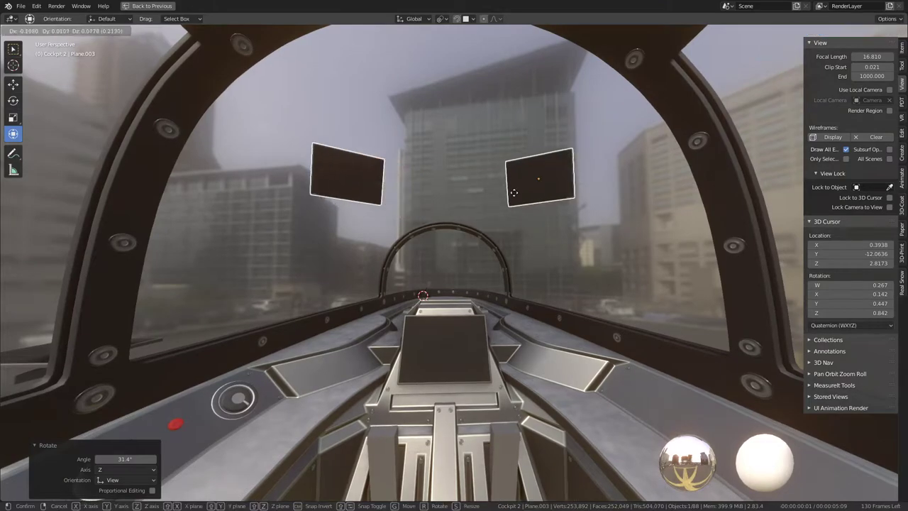
{"action": "right_click", "coordinate": [513, 192]}
{"action": "key", "text": "ctrl+z"}
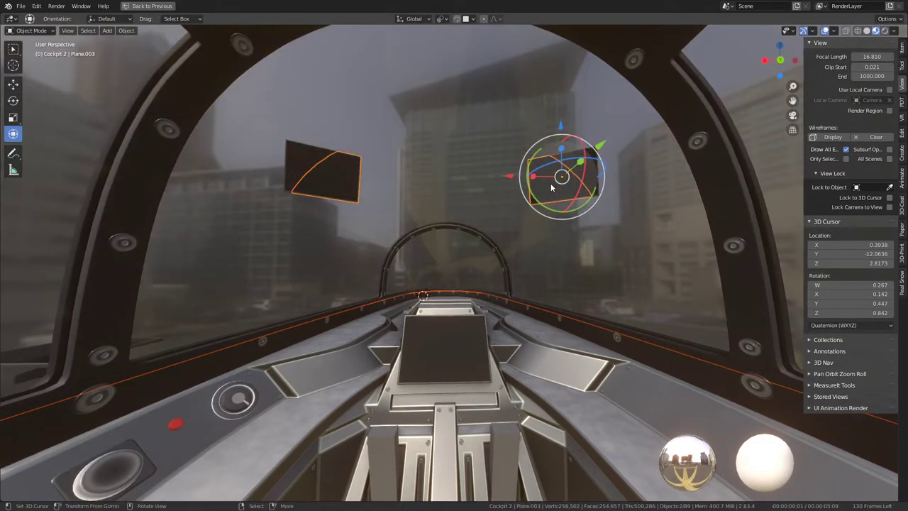
{"action": "key", "text": "ctrl+z"}
{"action": "key", "text": "ctrl+z"}
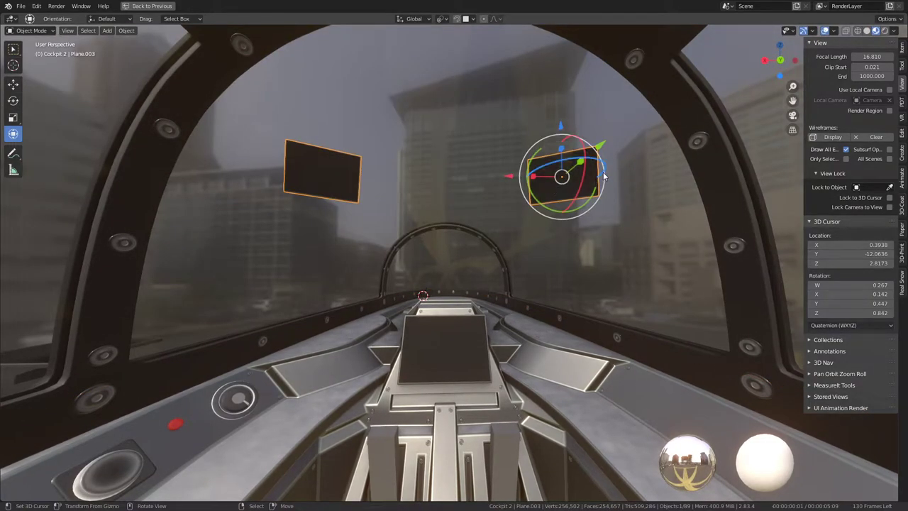
Lower both side screen panels toward the console in two successive moves.
{"action": "key", "text": "g"}
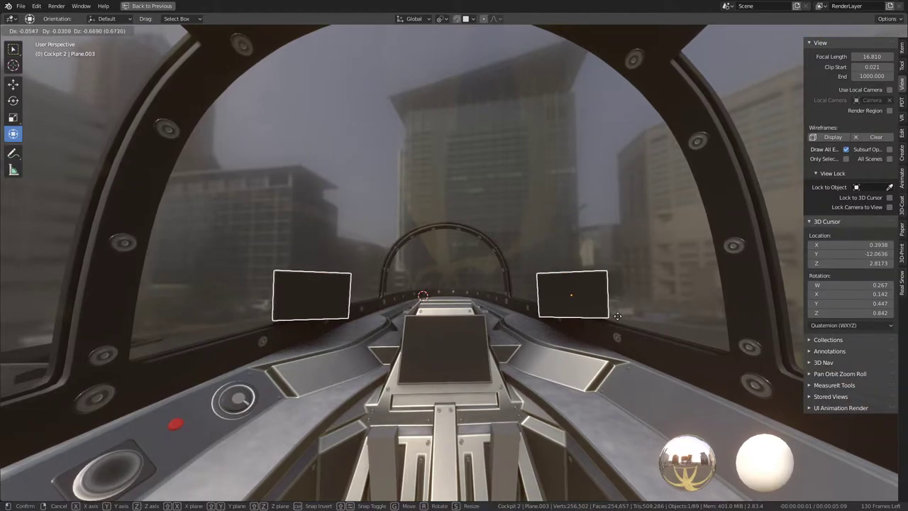
{"action": "left_click", "coordinate": [617, 316]}
{"action": "mouse_move", "coordinate": [560, 265]}
{"action": "middle_mouse_down"}
{"action": "mouse_move", "coordinate": [639, 284]}
{"action": "mouse_move", "coordinate": [583, 264]}
{"action": "mouse_move", "coordinate": [633, 294]}
{"action": "middle_mouse_up"}
{"action": "key", "text": "g"}
{"action": "left_click", "coordinate": [671, 297]}
{"action": "middle_click_drag", "start_coordinate": [612, 305], "coordinate": [654, 298], "text": "shift"}
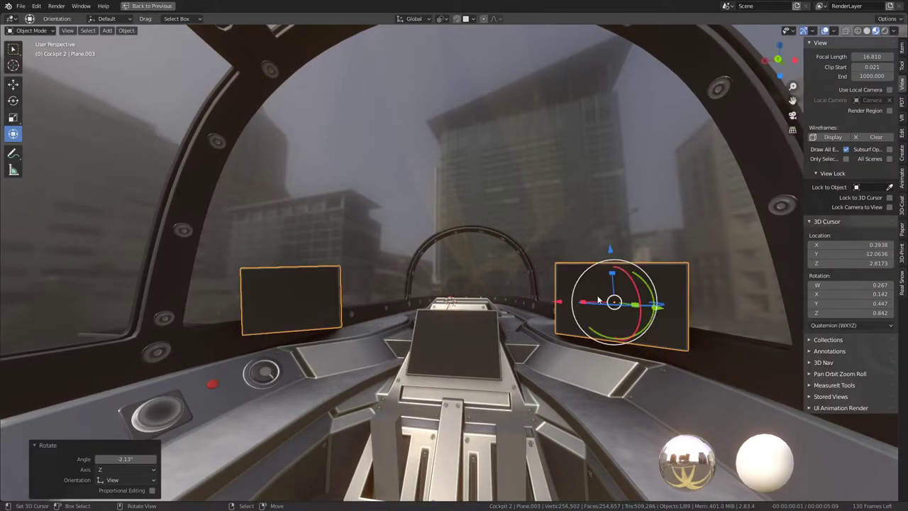
Reposition the panels beside the central screen, trying and then cancelling a rotation.
{"action": "mouse_move", "coordinate": [597, 299]}
{"action": "middle_mouse_down"}
{"action": "mouse_move", "coordinate": [630, 270]}
{"action": "mouse_move", "coordinate": [541, 264]}
{"action": "mouse_move", "coordinate": [586, 291]}
{"action": "middle_mouse_up"}
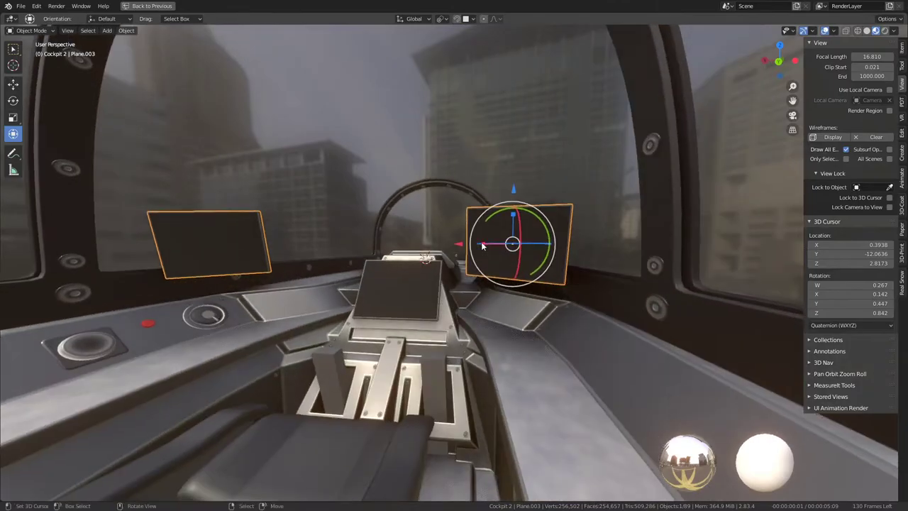
{"action": "mouse_move", "coordinate": [481, 246]}
{"action": "middle_mouse_down"}
{"action": "mouse_move", "coordinate": [432, 261]}
{"action": "mouse_move", "coordinate": [542, 249]}
{"action": "mouse_move", "coordinate": [511, 326]}
{"action": "mouse_move", "coordinate": [502, 290]}
{"action": "mouse_move", "coordinate": [573, 354]}
{"action": "mouse_move", "coordinate": [523, 277]}
{"action": "mouse_move", "coordinate": [420, 301]}
{"action": "mouse_move", "coordinate": [395, 243]}
{"action": "mouse_move", "coordinate": [504, 218]}
{"action": "middle_mouse_up"}
{"action": "key", "text": "g"}
{"action": "left_click", "coordinate": [506, 344]}
{"action": "key", "text": "r"}
{"action": "right_click", "coordinate": [475, 300]}
Rotate the two side panels repeatedly, checking them from the seat and the front.
{"action": "key", "text": "r"}
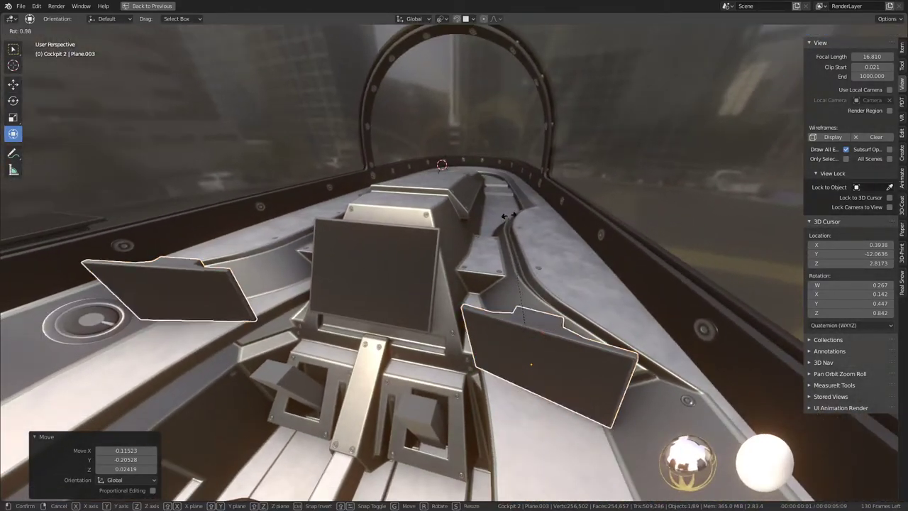
{"action": "middle_click_drag", "start_coordinate": [566, 242], "coordinate": [497, 264]}
{"action": "key", "text": "r"}
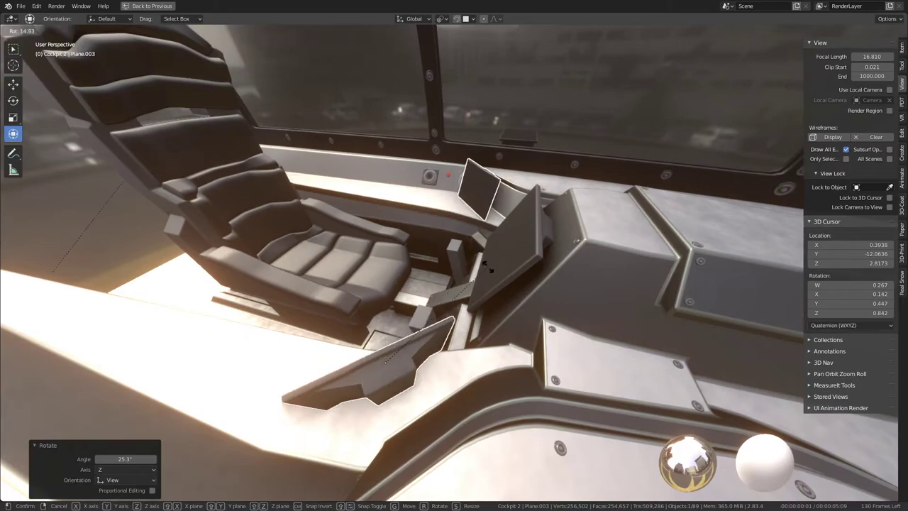
{"action": "mouse_move", "coordinate": [451, 307]}
{"action": "middle_mouse_down"}
{"action": "mouse_move", "coordinate": [618, 256]}
{"action": "mouse_move", "coordinate": [617, 244]}
{"action": "middle_mouse_up"}
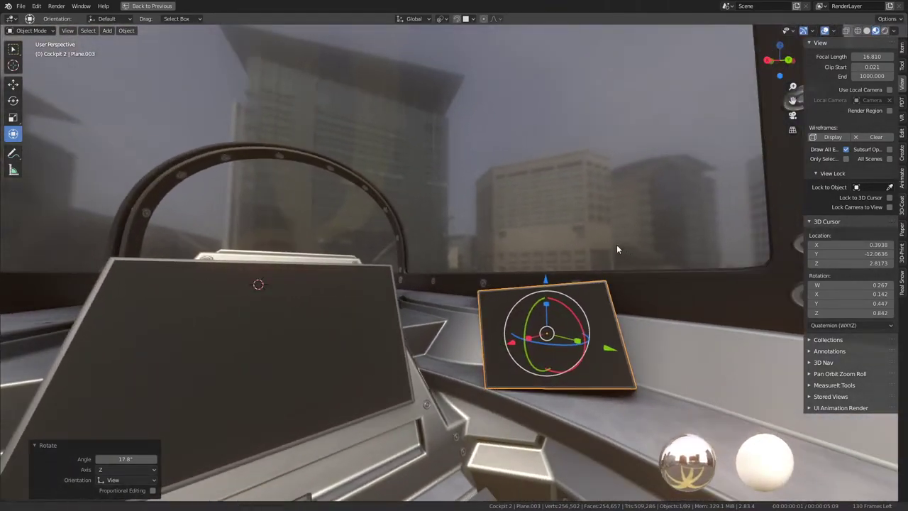
{"action": "key", "text": "r"}
{"action": "mouse_move", "coordinate": [520, 208]}
{"action": "middle_mouse_down"}
{"action": "mouse_move", "coordinate": [456, 245]}
{"action": "mouse_move", "coordinate": [501, 265]}
{"action": "mouse_move", "coordinate": [508, 238]}
{"action": "mouse_move", "coordinate": [608, 240]}
{"action": "mouse_move", "coordinate": [566, 269]}
{"action": "mouse_move", "coordinate": [557, 242]}
{"action": "mouse_move", "coordinate": [570, 227]}
{"action": "mouse_move", "coordinate": [446, 357]}
{"action": "middle_mouse_up"}
Select the right screen and move the panels over the console.
{"action": "left_click", "coordinate": [566, 270]}
{"action": "key", "text": "g"}
{"action": "key", "text": "Escape"}
{"action": "key", "text": "g"}
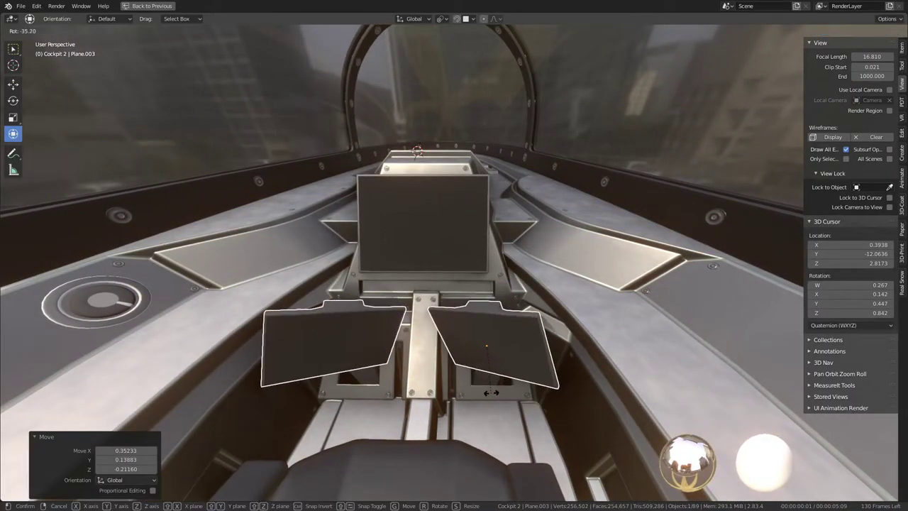
{"action": "mouse_move", "coordinate": [491, 393]}
{"action": "middle_mouse_down"}
{"action": "mouse_move", "coordinate": [483, 348]}
{"action": "mouse_move", "coordinate": [544, 374]}
{"action": "mouse_move", "coordinate": [493, 274]}
{"action": "mouse_move", "coordinate": [588, 272]}
{"action": "middle_mouse_up"}
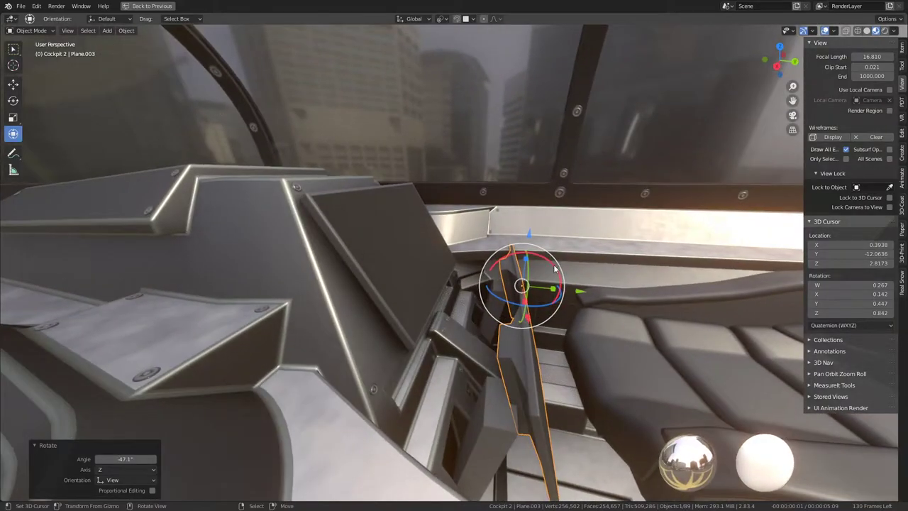
{"action": "mouse_move", "coordinate": [525, 260]}
{"action": "middle_mouse_down"}
{"action": "mouse_move", "coordinate": [442, 314]}
{"action": "mouse_move", "coordinate": [508, 221]}
{"action": "mouse_move", "coordinate": [503, 307]}
{"action": "mouse_move", "coordinate": [525, 308]}
{"action": "mouse_move", "coordinate": [497, 306]}
{"action": "mouse_move", "coordinate": [536, 237]}
{"action": "mouse_move", "coordinate": [514, 223]}
{"action": "mouse_move", "coordinate": [535, 269]}
{"action": "mouse_move", "coordinate": [476, 233]}
{"action": "mouse_move", "coordinate": [448, 230]}
{"action": "mouse_move", "coordinate": [363, 262]}
{"action": "mouse_move", "coordinate": [383, 248]}
{"action": "mouse_move", "coordinate": [464, 293]}
{"action": "mouse_move", "coordinate": [590, 327]}
{"action": "mouse_move", "coordinate": [516, 232]}
{"action": "mouse_move", "coordinate": [498, 267]}
{"action": "mouse_move", "coordinate": [467, 276]}
{"action": "mouse_move", "coordinate": [507, 282]}
{"action": "middle_mouse_up"}
{"action": "key", "text": "g"}
{"action": "left_click", "coordinate": [531, 308]}
Move and rotate one screen panel, then rotate both lower panels together.
{"action": "left_click", "coordinate": [335, 262]}
{"action": "key", "text": "g"}
{"action": "left_click", "coordinate": [391, 251]}
{"action": "key", "text": "r"}
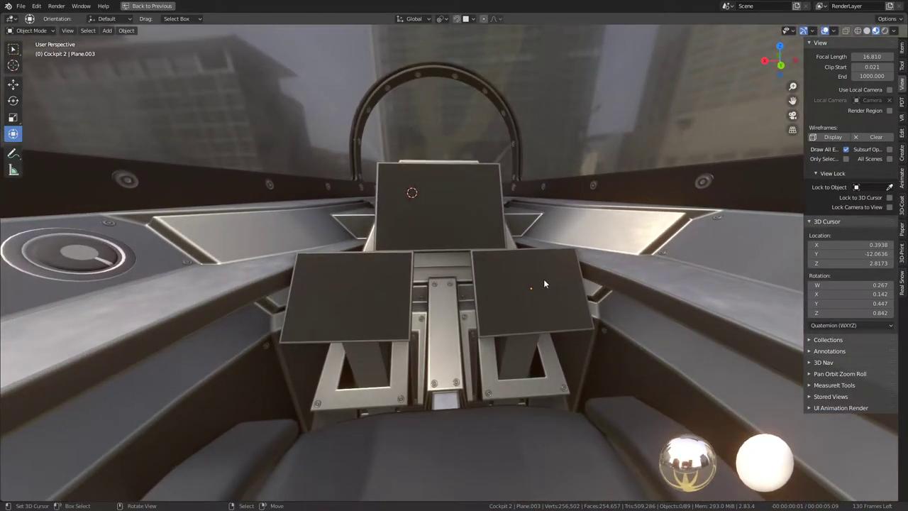
{"action": "left_click", "coordinate": [553, 275], "text": "shift"}
{"action": "mouse_move", "coordinate": [573, 286]}
{"action": "middle_mouse_down"}
{"action": "mouse_move", "coordinate": [579, 264]}
{"action": "mouse_move", "coordinate": [501, 232]}
{"action": "mouse_move", "coordinate": [569, 273]}
{"action": "mouse_move", "coordinate": [526, 274]}
{"action": "middle_mouse_up"}
{"action": "key", "text": "r"}
{"action": "scroll", "coordinate": [526, 274], "scroll_direction": "up", "scroll_amount": 5}
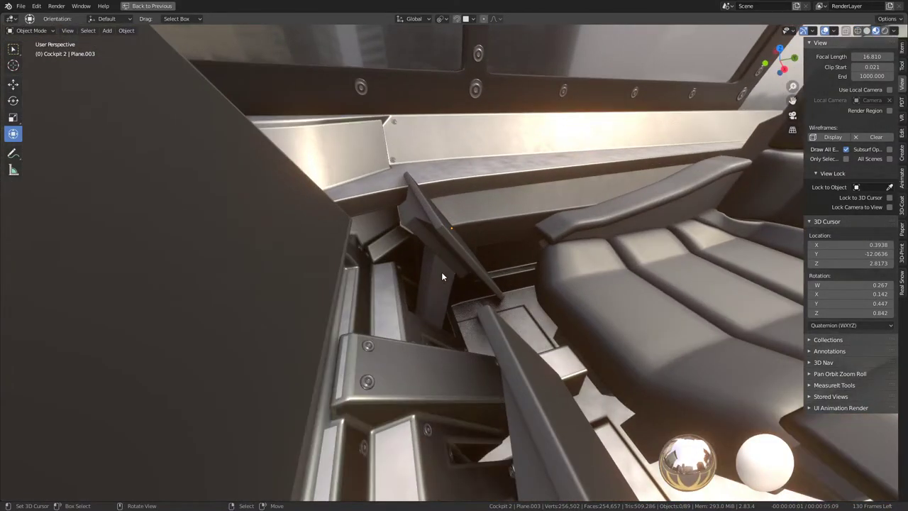
Raise Plane.003 along Z and shift the panels along Y onto the posts.
{"action": "left_click", "coordinate": [436, 268]}
{"action": "left_click", "coordinate": [442, 237]}
{"action": "middle_click_drag", "start_coordinate": [442, 237], "coordinate": [450, 209]}
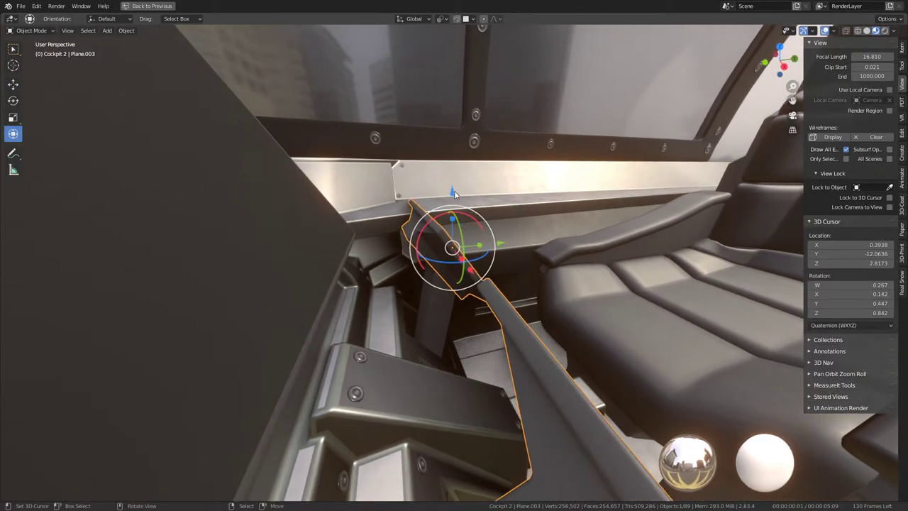
{"action": "key", "text": "g"}
{"action": "key", "text": "z"}
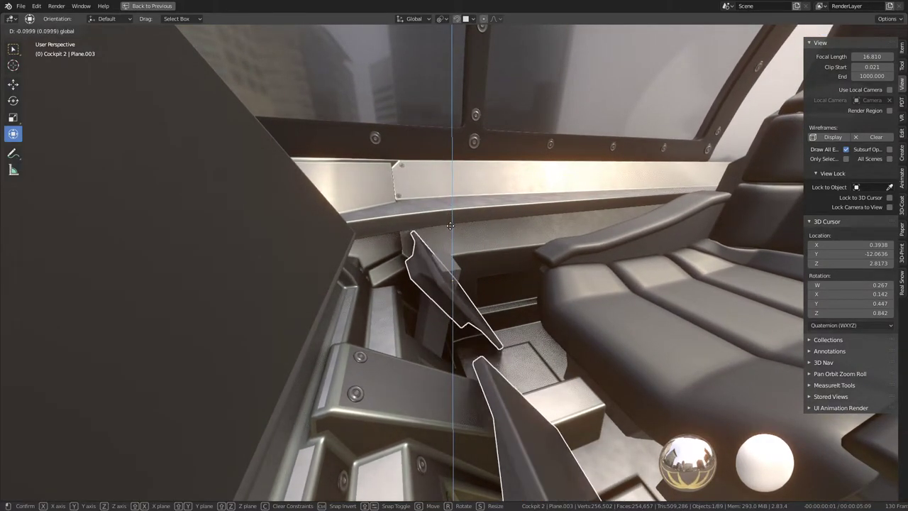
{"action": "left_click", "coordinate": [450, 226]}
{"action": "key", "text": "g"}
{"action": "key", "text": "y"}
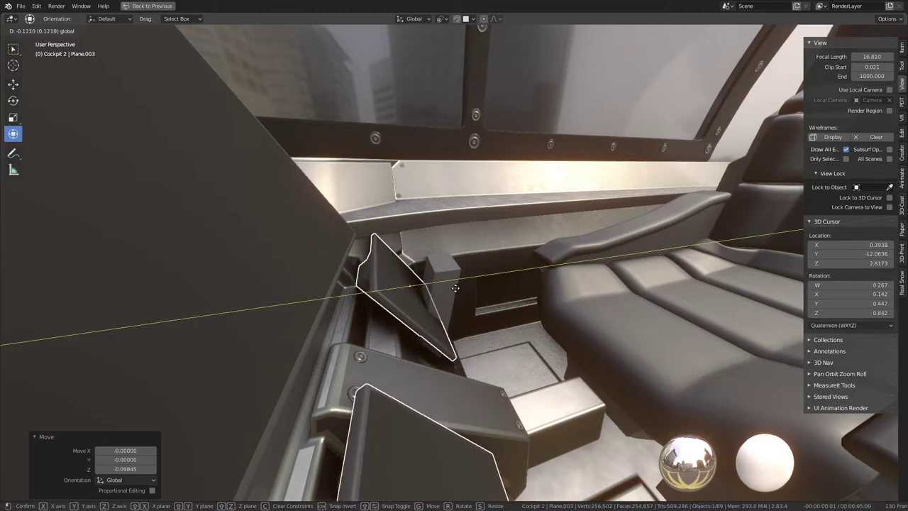
{"action": "left_click", "coordinate": [460, 287]}
{"action": "middle_click_drag", "start_coordinate": [460, 288], "coordinate": [480, 183]}
Delete the central vertical strip.
{"action": "left_click", "coordinate": [480, 183]}
{"action": "key", "text": "x"}
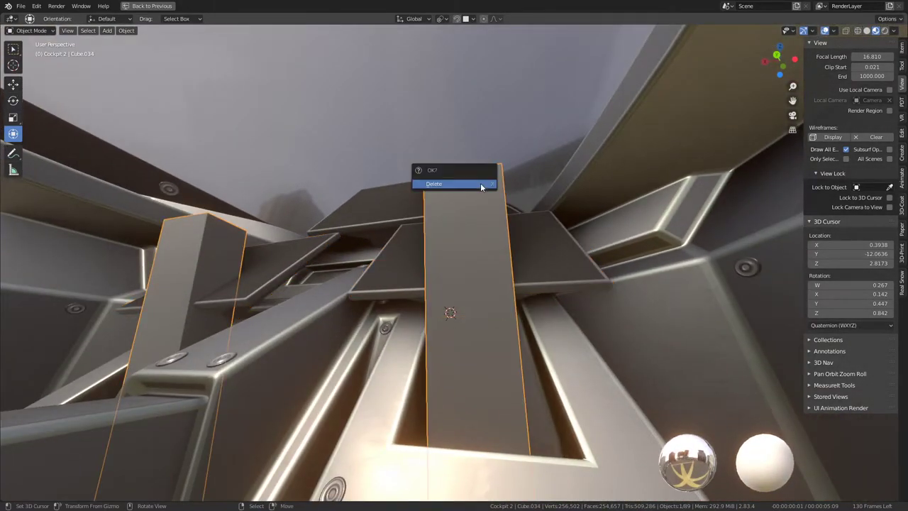
{"action": "left_click", "coordinate": [480, 183]}
Move Plane.003 into place and settle the rotation of both screens.
{"action": "left_click", "coordinate": [480, 278]}
{"action": "mouse_move", "coordinate": [481, 277]}
{"action": "middle_mouse_down"}
{"action": "mouse_move", "coordinate": [490, 227]}
{"action": "mouse_move", "coordinate": [464, 244]}
{"action": "mouse_move", "coordinate": [462, 312]}
{"action": "mouse_move", "coordinate": [555, 345]}
{"action": "mouse_move", "coordinate": [556, 326]}
{"action": "middle_mouse_up"}
{"action": "key", "text": "g"}
{"action": "left_click", "coordinate": [490, 227]}
{"action": "left_click", "coordinate": [555, 323]}
{"action": "middle_click_drag", "start_coordinate": [621, 342], "coordinate": [611, 287]}
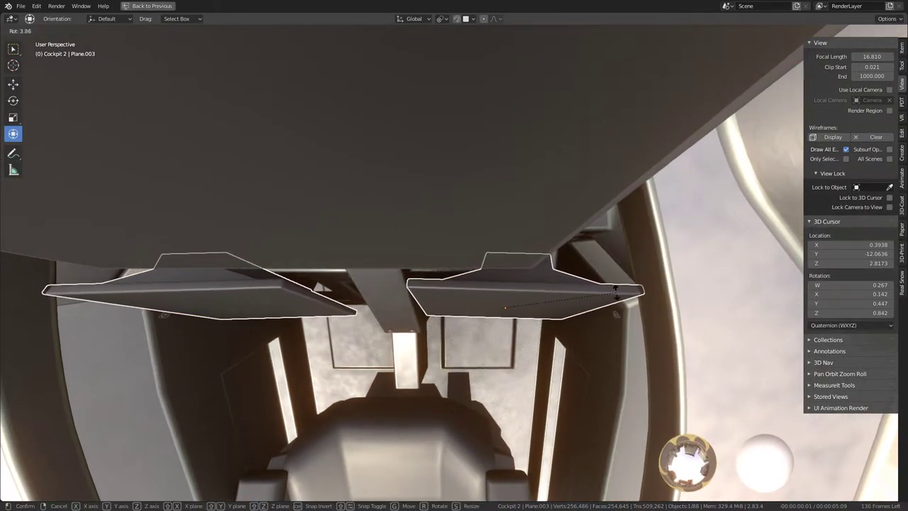
{"action": "left_click", "coordinate": [616, 287]}
{"action": "mouse_move", "coordinate": [556, 310]}
{"action": "middle_mouse_down"}
{"action": "mouse_move", "coordinate": [556, 221]}
{"action": "mouse_move", "coordinate": [535, 181]}
{"action": "middle_mouse_up"}
Move and tilt the panels toward the seat, reselecting Plane.003.
{"action": "key", "text": "g"}
{"action": "left_click", "coordinate": [571, 245]}
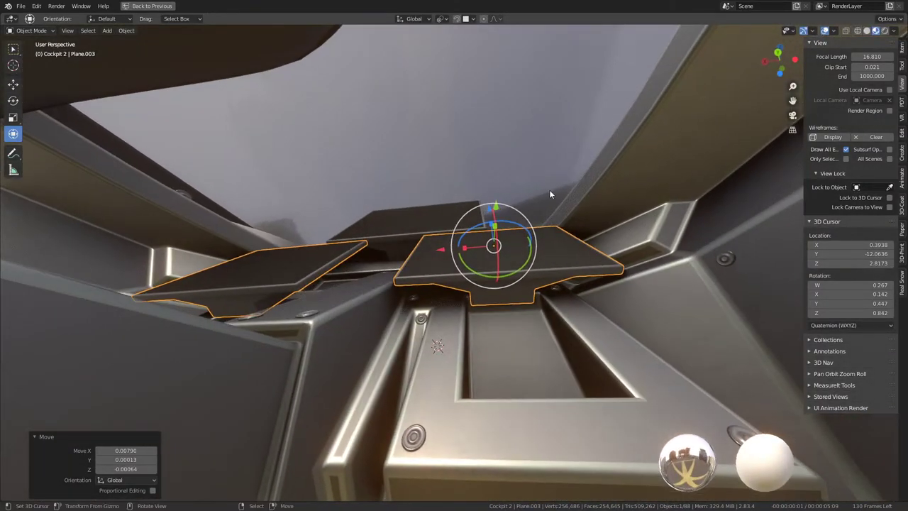
{"action": "key", "text": "r"}
{"action": "mouse_move", "coordinate": [455, 169]}
{"action": "middle_mouse_down"}
{"action": "mouse_move", "coordinate": [460, 245]}
{"action": "mouse_move", "coordinate": [548, 258]}
{"action": "mouse_move", "coordinate": [471, 267]}
{"action": "mouse_move", "coordinate": [454, 250]}
{"action": "mouse_move", "coordinate": [455, 258]}
{"action": "mouse_move", "coordinate": [472, 267]}
{"action": "mouse_move", "coordinate": [545, 248]}
{"action": "mouse_move", "coordinate": [533, 237]}
{"action": "middle_mouse_up"}
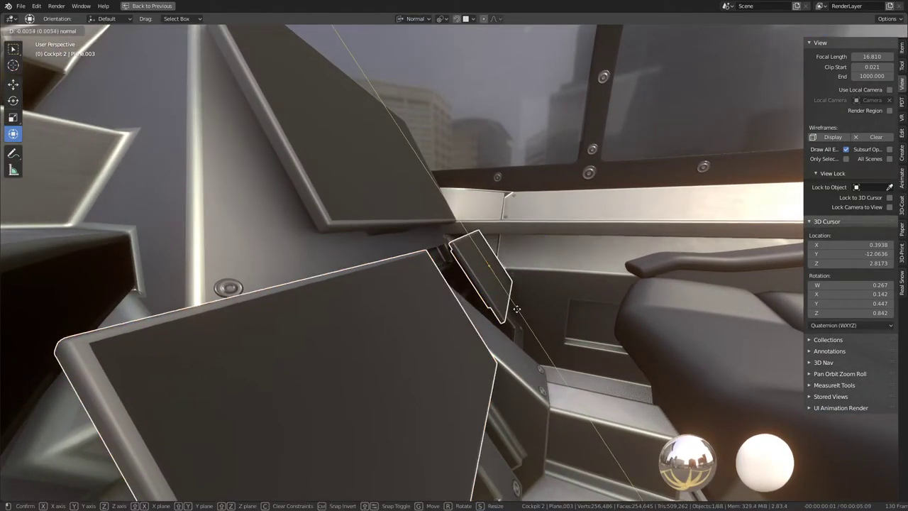
{"action": "mouse_move", "coordinate": [432, 285]}
{"action": "middle_mouse_down"}
{"action": "mouse_move", "coordinate": [461, 286]}
{"action": "mouse_move", "coordinate": [394, 260]}
{"action": "mouse_move", "coordinate": [402, 240]}
{"action": "mouse_move", "coordinate": [360, 241]}
{"action": "mouse_move", "coordinate": [468, 262]}
{"action": "mouse_move", "coordinate": [437, 237]}
{"action": "mouse_move", "coordinate": [438, 299]}
{"action": "mouse_move", "coordinate": [529, 237]}
{"action": "mouse_move", "coordinate": [509, 253]}
{"action": "mouse_move", "coordinate": [511, 240]}
{"action": "middle_mouse_up"}
{"action": "left_click", "coordinate": [442, 236]}
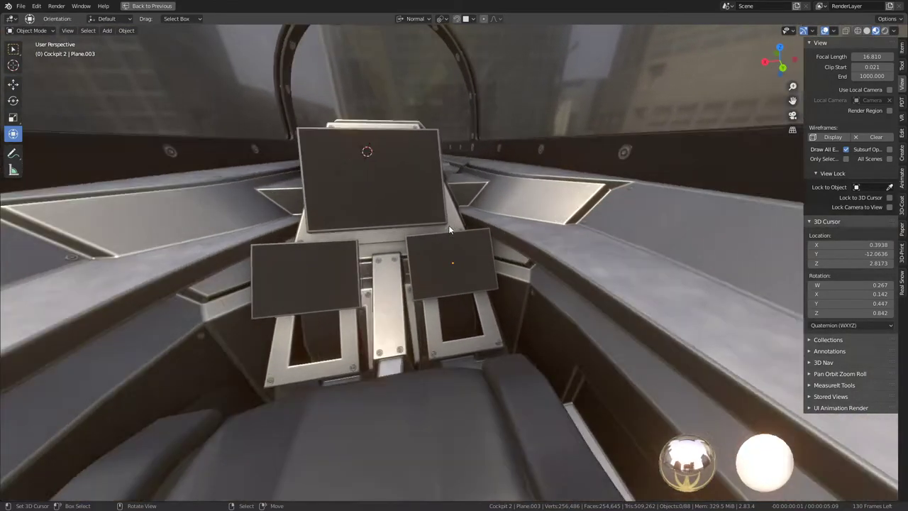
Rotate the screen plate and nudge the two screens flat onto their posts.
{"action": "mouse_move", "coordinate": [448, 225]}
{"action": "middle_mouse_down"}
{"action": "mouse_move", "coordinate": [404, 251]}
{"action": "mouse_move", "coordinate": [494, 222]}
{"action": "mouse_move", "coordinate": [478, 239]}
{"action": "mouse_move", "coordinate": [509, 236]}
{"action": "mouse_move", "coordinate": [427, 255]}
{"action": "mouse_move", "coordinate": [408, 238]}
{"action": "mouse_move", "coordinate": [483, 289]}
{"action": "mouse_move", "coordinate": [481, 270]}
{"action": "mouse_move", "coordinate": [458, 248]}
{"action": "mouse_move", "coordinate": [467, 229]}
{"action": "mouse_move", "coordinate": [430, 240]}
{"action": "mouse_move", "coordinate": [471, 233]}
{"action": "mouse_move", "coordinate": [454, 247]}
{"action": "mouse_move", "coordinate": [466, 273]}
{"action": "mouse_move", "coordinate": [475, 227]}
{"action": "middle_mouse_up"}
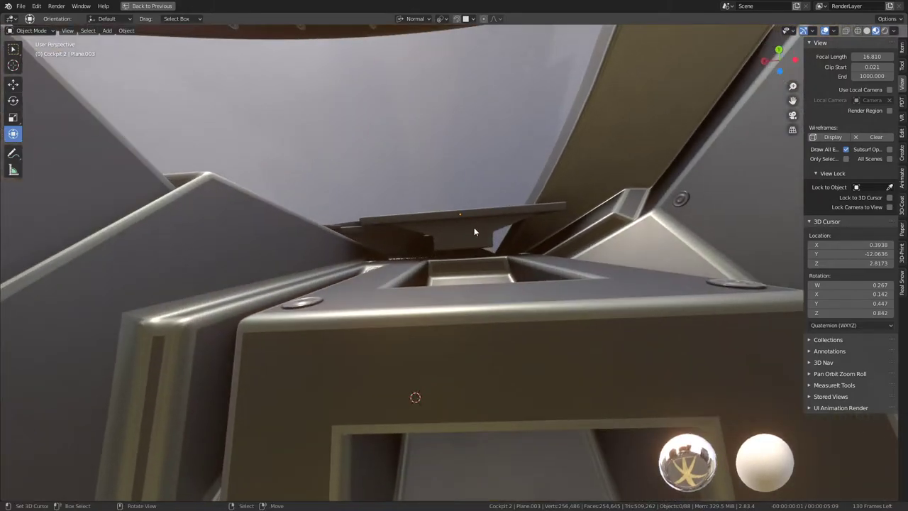
{"action": "left_click", "coordinate": [475, 228]}
{"action": "key", "text": "r"}
{"action": "mouse_move", "coordinate": [534, 225]}
{"action": "middle_mouse_down"}
{"action": "mouse_move", "coordinate": [529, 305]}
{"action": "mouse_move", "coordinate": [541, 307]}
{"action": "mouse_move", "coordinate": [508, 298]}
{"action": "mouse_move", "coordinate": [502, 318]}
{"action": "mouse_move", "coordinate": [459, 288]}
{"action": "mouse_move", "coordinate": [432, 292]}
{"action": "mouse_move", "coordinate": [500, 266]}
{"action": "mouse_move", "coordinate": [473, 233]}
{"action": "mouse_move", "coordinate": [473, 400]}
{"action": "middle_mouse_up"}
{"action": "key", "text": "g"}
{"action": "left_click", "coordinate": [491, 264]}
{"action": "key", "text": "g"}
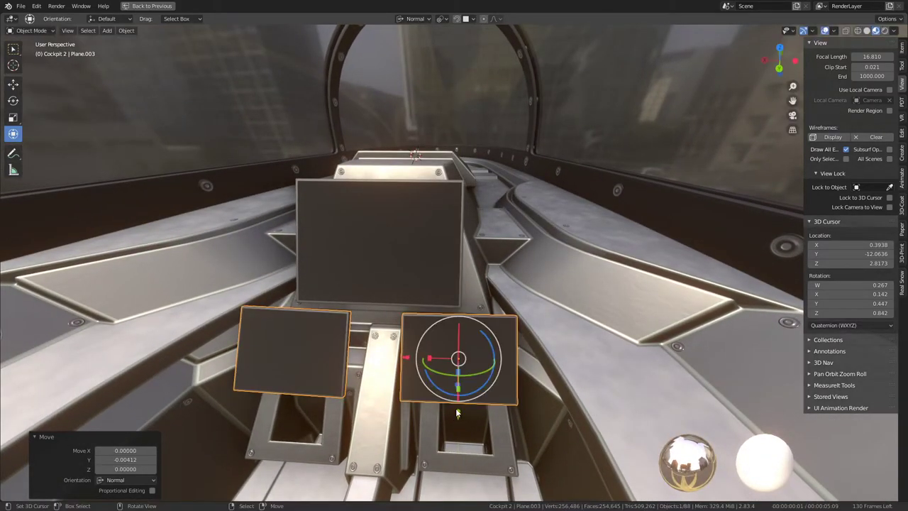
{"action": "left_click_drag", "start_coordinate": [490, 342], "coordinate": [490, 339]}
{"action": "middle_click_drag", "start_coordinate": [485, 255], "coordinate": [476, 259]}
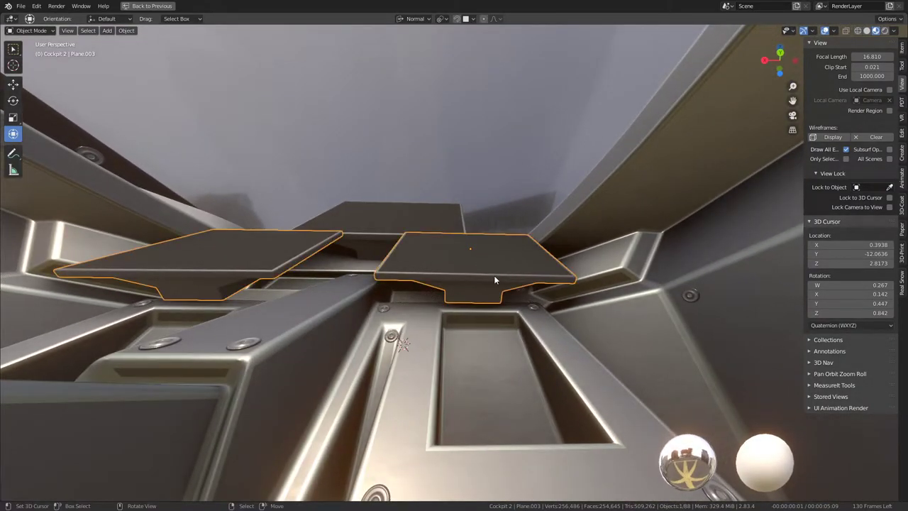
Select the Cockpit 2 body and enter Edit Mode.
{"action": "left_click", "coordinate": [533, 339]}
{"action": "key", "text": "Tab"}
{"action": "middle_click_drag", "start_coordinate": [478, 337], "coordinate": [424, 345]}
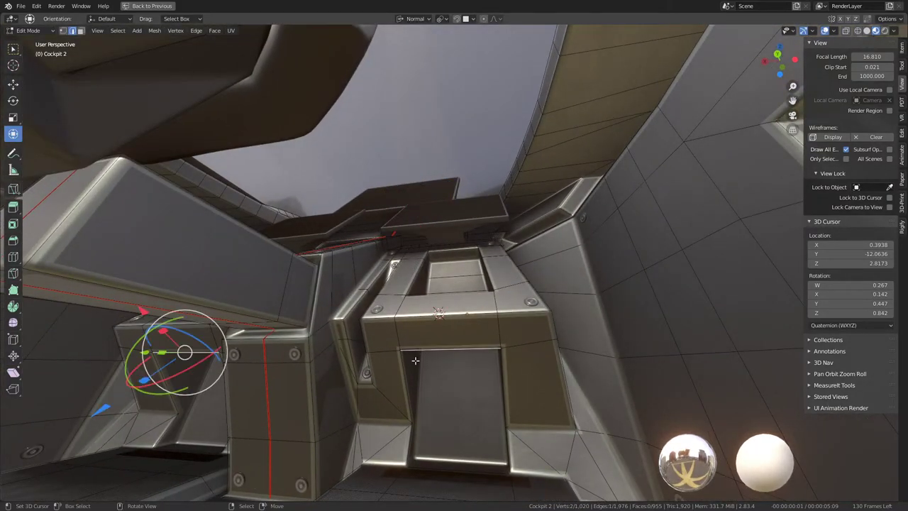
Select the rim faces along the console post opening's inner wall.
{"action": "middle_click_drag", "start_coordinate": [414, 366], "coordinate": [439, 292]}
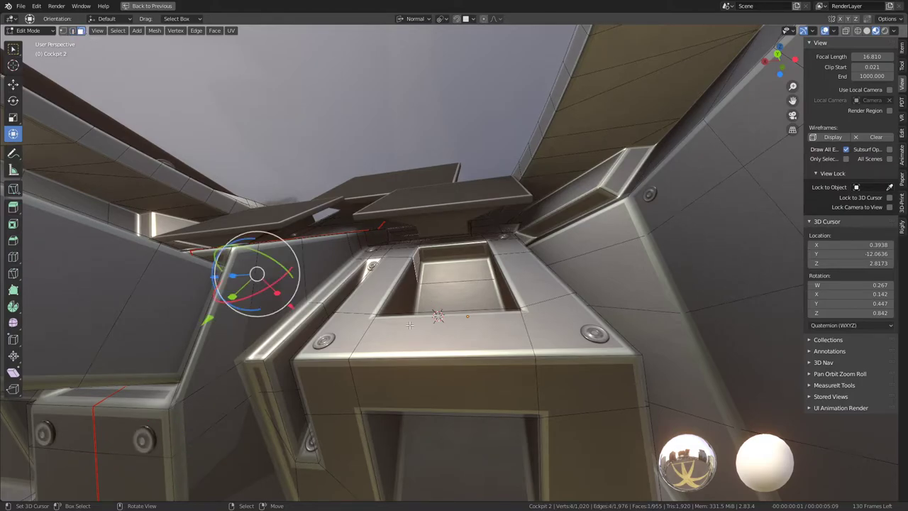
{"action": "left_click", "coordinate": [401, 284], "text": "ctrl"}
{"action": "left_click", "coordinate": [497, 264], "text": "shift"}
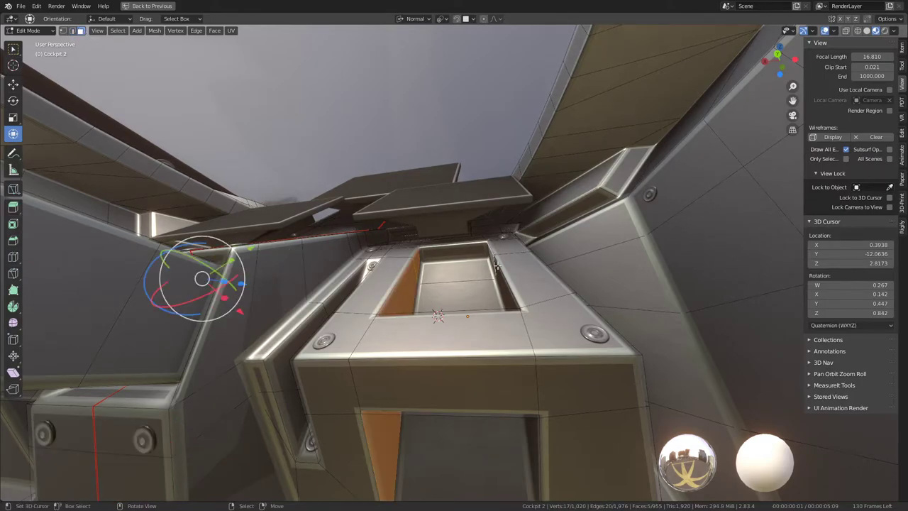
{"action": "left_click", "coordinate": [526, 423], "text": "ctrl"}
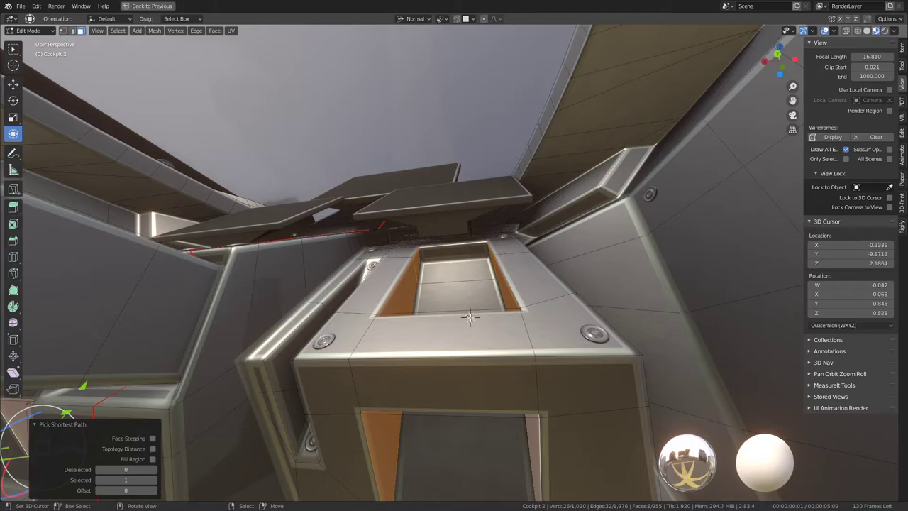
{"action": "mouse_move", "coordinate": [265, 119]}
{"action": "middle_mouse_down"}
{"action": "mouse_move", "coordinate": [447, 199]}
{"action": "mouse_move", "coordinate": [441, 172]}
{"action": "mouse_move", "coordinate": [456, 270]}
{"action": "mouse_move", "coordinate": [479, 203]}
{"action": "mouse_move", "coordinate": [484, 282]}
{"action": "mouse_move", "coordinate": [485, 270]}
{"action": "mouse_move", "coordinate": [112, 61]}
{"action": "middle_mouse_up"}
{"action": "scroll", "coordinate": [483, 282], "scroll_direction": "up", "scroll_amount": 5}
{"action": "scroll", "coordinate": [475, 265], "scroll_direction": "down", "scroll_amount": 7}
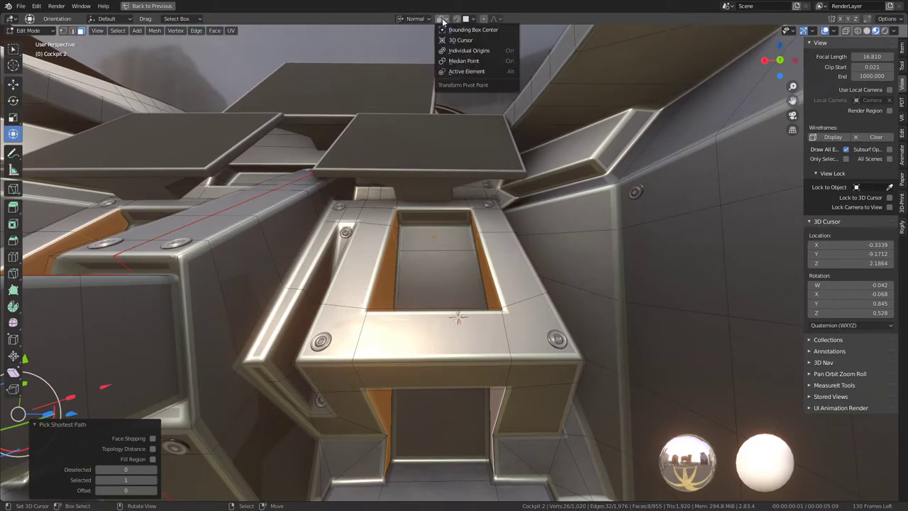
{"action": "mouse_move", "coordinate": [103, 312]}
{"action": "middle_mouse_down"}
{"action": "mouse_move", "coordinate": [369, 310]}
{"action": "mouse_move", "coordinate": [303, 314]}
{"action": "mouse_move", "coordinate": [326, 329]}
{"action": "middle_mouse_up"}
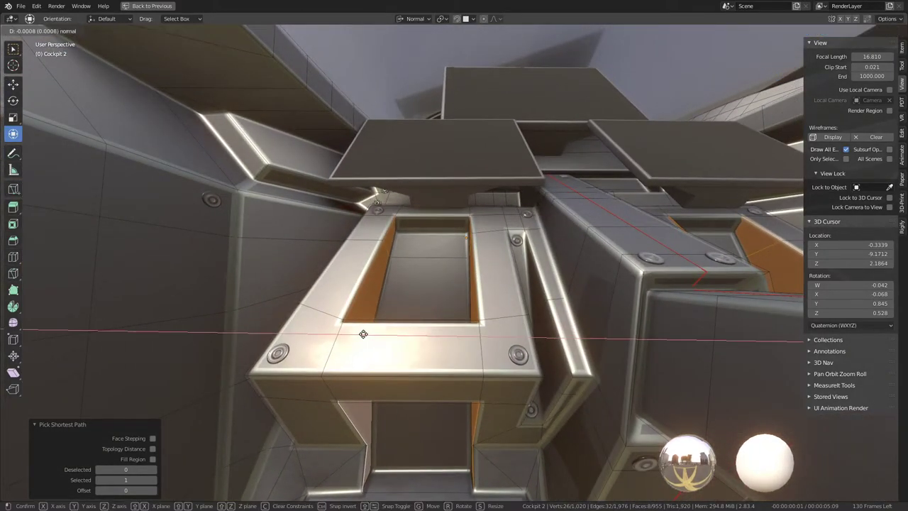
Push the rim faces -0.0008 along their normals and return to Object Mode.
{"action": "left_click", "coordinate": [373, 332]}
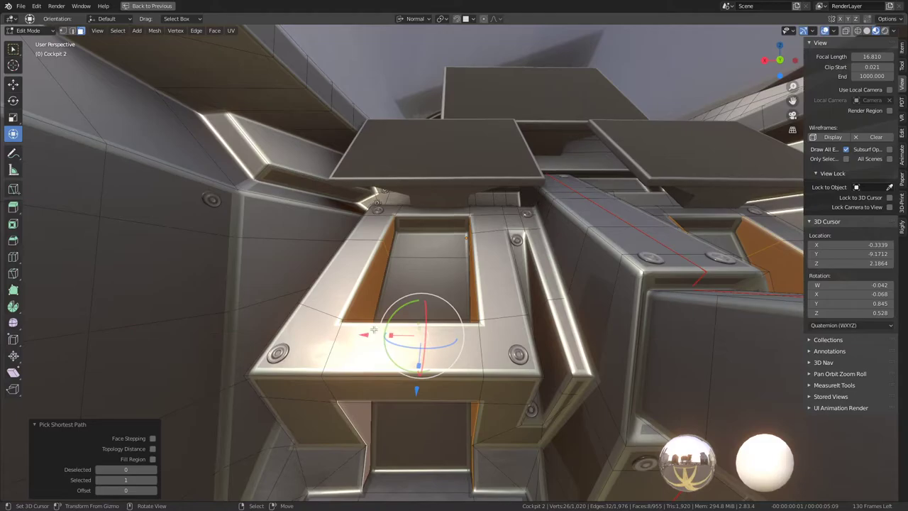
{"action": "left_click", "coordinate": [372, 334]}
{"action": "key", "text": "Tab"}
{"action": "mouse_move", "coordinate": [522, 255]}
{"action": "middle_mouse_down"}
{"action": "mouse_move", "coordinate": [530, 294]}
{"action": "mouse_move", "coordinate": [492, 323]}
{"action": "mouse_move", "coordinate": [484, 282]}
{"action": "mouse_move", "coordinate": [491, 269]}
{"action": "middle_mouse_up"}
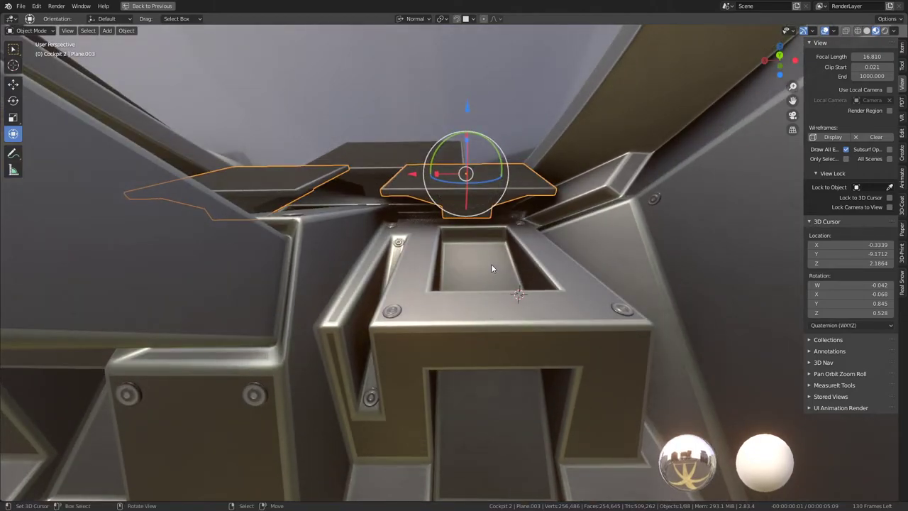
Make Plane.003 a single-user object via Object > Relations > Make Single User.
{"action": "mouse_move", "coordinate": [489, 227]}
{"action": "middle_mouse_down"}
{"action": "mouse_move", "coordinate": [481, 246]}
{"action": "mouse_move", "coordinate": [514, 309]}
{"action": "mouse_move", "coordinate": [452, 182]}
{"action": "mouse_move", "coordinate": [462, 226]}
{"action": "mouse_move", "coordinate": [453, 209]}
{"action": "mouse_move", "coordinate": [462, 198]}
{"action": "mouse_move", "coordinate": [476, 219]}
{"action": "middle_mouse_up"}
{"action": "key", "text": "alt+a"}
{"action": "left_click", "coordinate": [462, 198]}
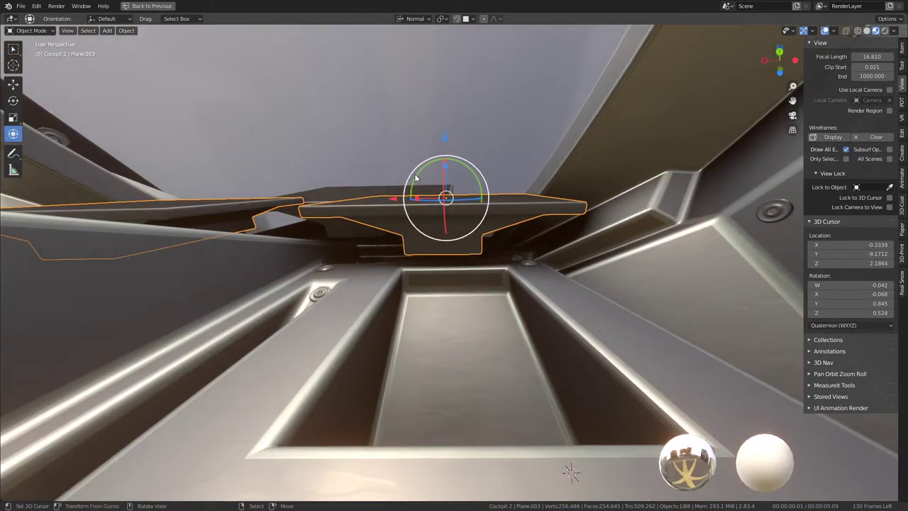
{"action": "left_click", "coordinate": [125, 31]}
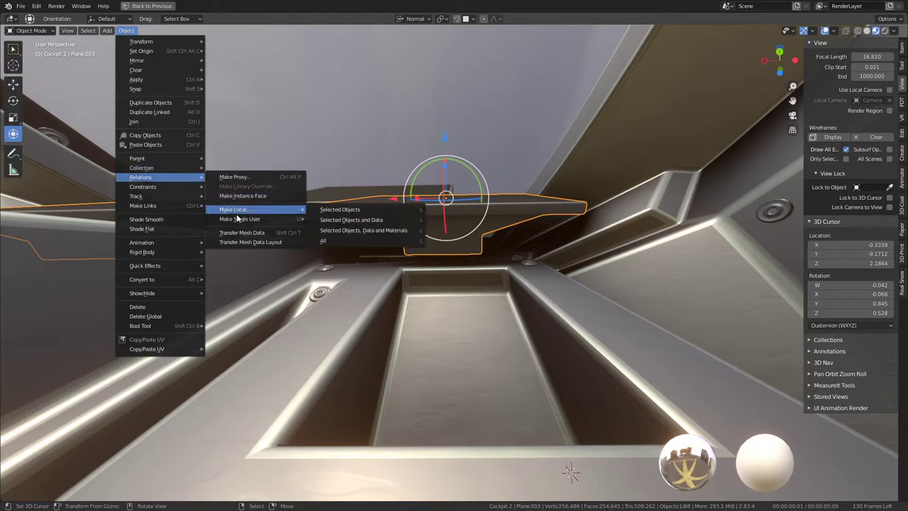
{"action": "left_click", "coordinate": [347, 227]}
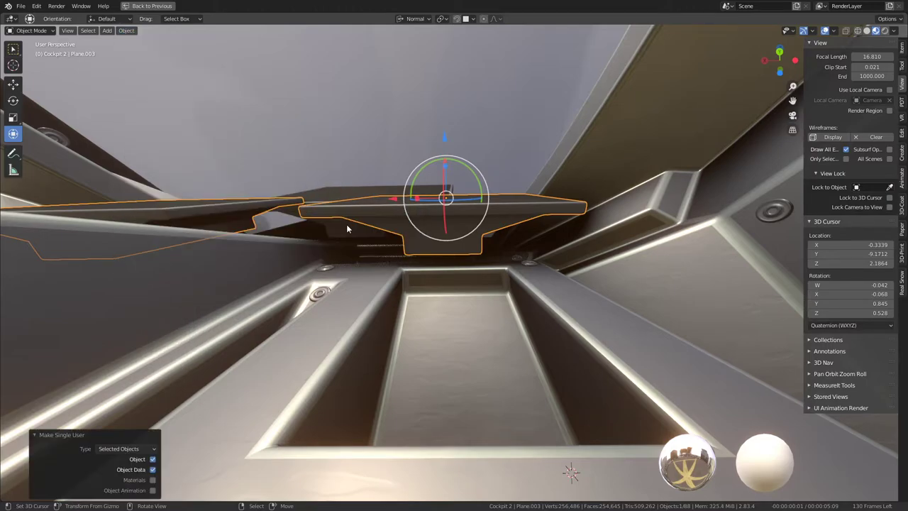
{"action": "mouse_move", "coordinate": [348, 227]}
{"action": "middle_mouse_down"}
{"action": "mouse_move", "coordinate": [429, 224]}
{"action": "mouse_move", "coordinate": [383, 233]}
{"action": "middle_mouse_up"}
Shift the centre screen panel's geometry about -0.0249 along its normal in Edit Mode.
{"action": "key", "text": "Tab"}
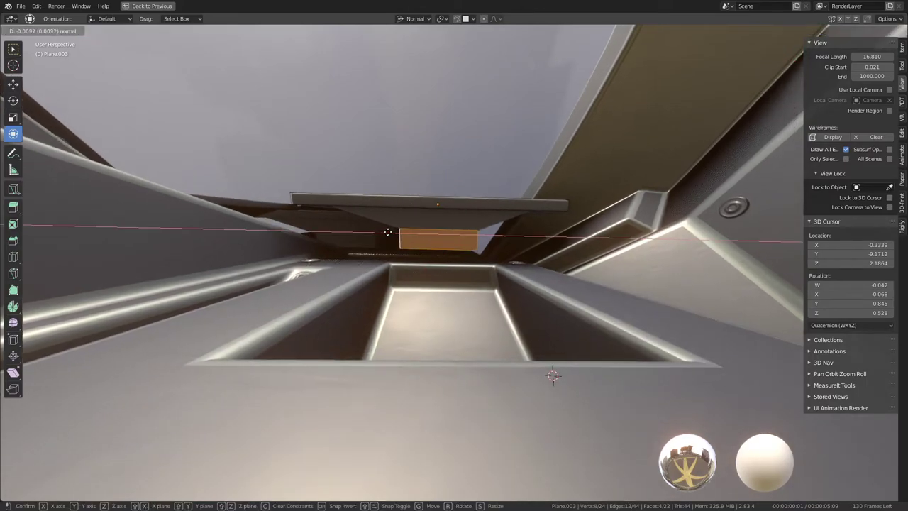
{"action": "key", "text": "alt+a"}
{"action": "mouse_move", "coordinate": [437, 205]}
{"action": "middle_mouse_down"}
{"action": "mouse_move", "coordinate": [448, 199]}
{"action": "mouse_move", "coordinate": [443, 279]}
{"action": "mouse_move", "coordinate": [415, 297]}
{"action": "mouse_move", "coordinate": [442, 244]}
{"action": "mouse_move", "coordinate": [484, 232]}
{"action": "mouse_move", "coordinate": [537, 239]}
{"action": "middle_mouse_up"}
{"action": "left_click", "coordinate": [462, 237]}
{"action": "key", "text": "Tab"}
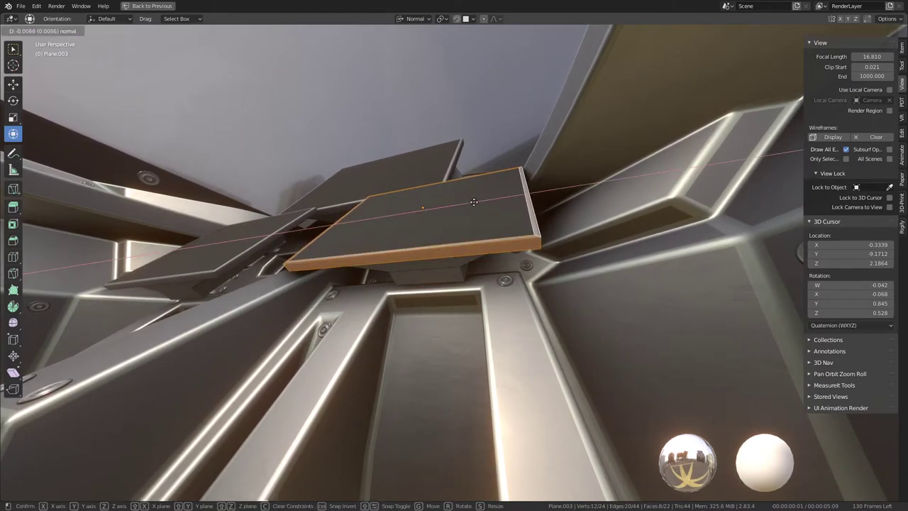
{"action": "left_click", "coordinate": [471, 202]}
{"action": "mouse_move", "coordinate": [470, 202]}
{"action": "middle_mouse_down"}
{"action": "mouse_move", "coordinate": [433, 183]}
{"action": "mouse_move", "coordinate": [414, 227]}
{"action": "mouse_move", "coordinate": [396, 187]}
{"action": "mouse_move", "coordinate": [474, 249]}
{"action": "mouse_move", "coordinate": [330, 275]}
{"action": "mouse_move", "coordinate": [443, 213]}
{"action": "mouse_move", "coordinate": [500, 208]}
{"action": "mouse_move", "coordinate": [439, 193]}
{"action": "mouse_move", "coordinate": [473, 199]}
{"action": "mouse_move", "coordinate": [443, 253]}
{"action": "mouse_move", "coordinate": [463, 235]}
{"action": "mouse_move", "coordinate": [438, 219]}
{"action": "mouse_move", "coordinate": [498, 210]}
{"action": "mouse_move", "coordinate": [477, 207]}
{"action": "mouse_move", "coordinate": [462, 173]}
{"action": "mouse_move", "coordinate": [458, 260]}
{"action": "mouse_move", "coordinate": [446, 193]}
{"action": "mouse_move", "coordinate": [432, 192]}
{"action": "middle_mouse_up"}
{"action": "key", "text": "Tab"}
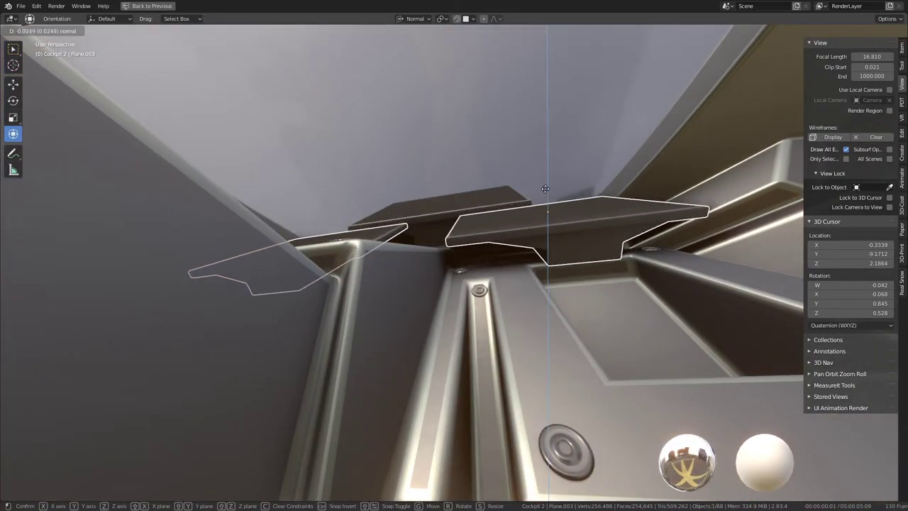
Move the centre screen panel along its normal into place.
{"action": "left_click", "coordinate": [543, 226]}
{"action": "mouse_move", "coordinate": [543, 225]}
{"action": "middle_mouse_down"}
{"action": "mouse_move", "coordinate": [474, 254]}
{"action": "mouse_move", "coordinate": [478, 240]}
{"action": "middle_mouse_up"}
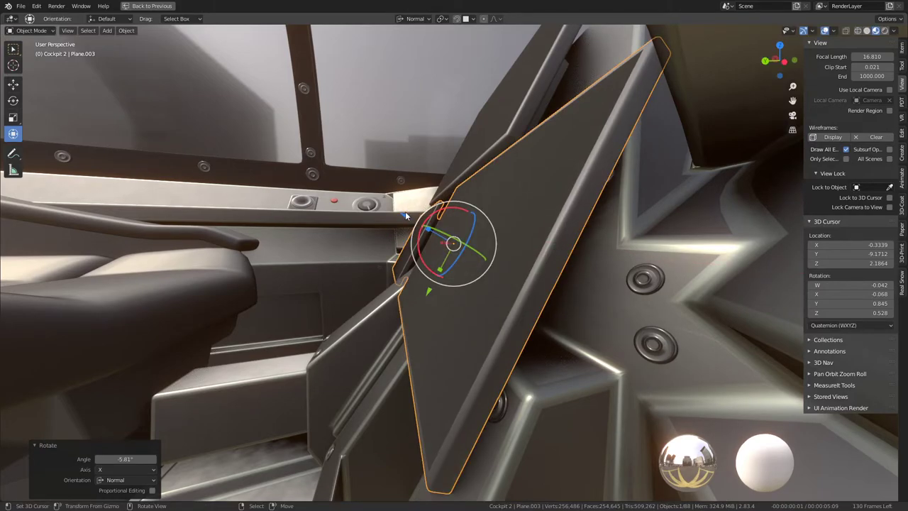
{"action": "key", "text": "g"}
{"action": "key", "text": "z"}
{"action": "mouse_move", "coordinate": [398, 217]}
{"action": "middle_mouse_down"}
{"action": "mouse_move", "coordinate": [413, 185]}
{"action": "mouse_move", "coordinate": [462, 165]}
{"action": "middle_mouse_up"}
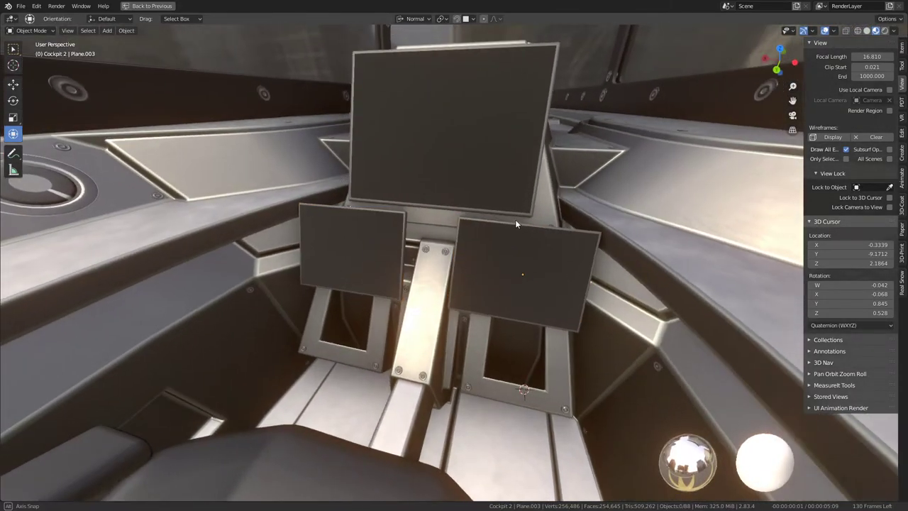
{"action": "mouse_move", "coordinate": [514, 224]}
{"action": "middle_mouse_down"}
{"action": "mouse_move", "coordinate": [642, 219]}
{"action": "mouse_move", "coordinate": [630, 209]}
{"action": "mouse_move", "coordinate": [567, 227]}
{"action": "mouse_move", "coordinate": [466, 229]}
{"action": "mouse_move", "coordinate": [481, 188]}
{"action": "middle_mouse_up"}
Tilt side panel Plane.001 and nudge it along its normal.
{"action": "left_click", "coordinate": [466, 228]}
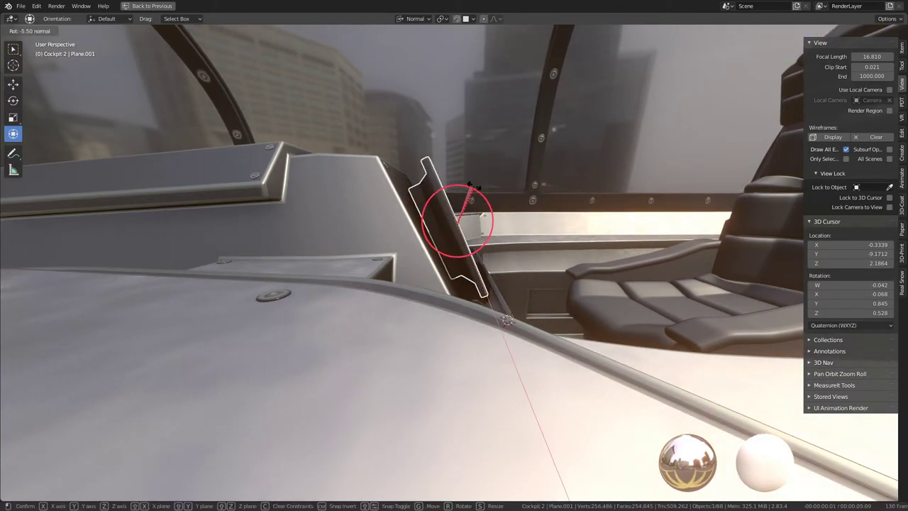
{"action": "left_click", "coordinate": [469, 184]}
{"action": "middle_click_drag", "start_coordinate": [470, 185], "coordinate": [440, 189]}
{"action": "key", "text": "g"}
{"action": "key", "text": "z"}
{"action": "key", "text": "z"}
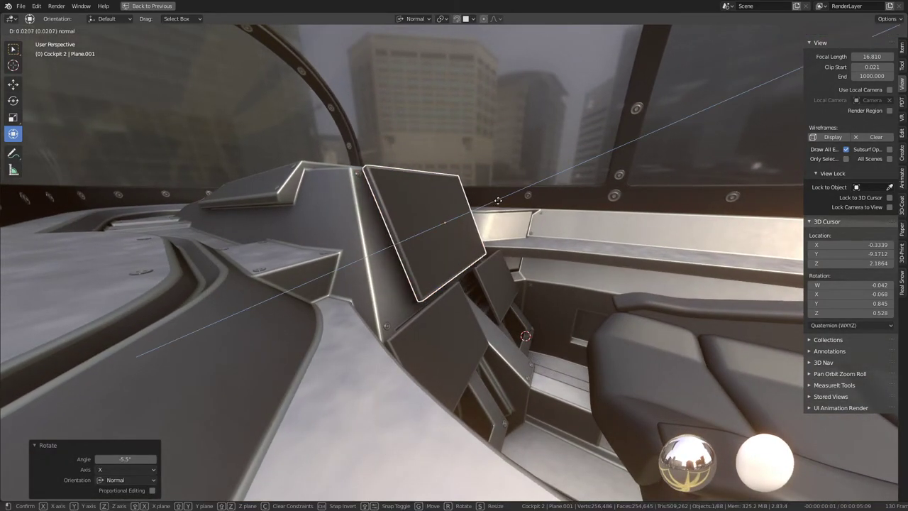
{"action": "mouse_move", "coordinate": [501, 204]}
{"action": "middle_mouse_down"}
{"action": "mouse_move", "coordinate": [469, 248]}
{"action": "mouse_move", "coordinate": [345, 250]}
{"action": "mouse_move", "coordinate": [376, 229]}
{"action": "mouse_move", "coordinate": [456, 243]}
{"action": "mouse_move", "coordinate": [440, 220]}
{"action": "mouse_move", "coordinate": [494, 201]}
{"action": "middle_mouse_up"}
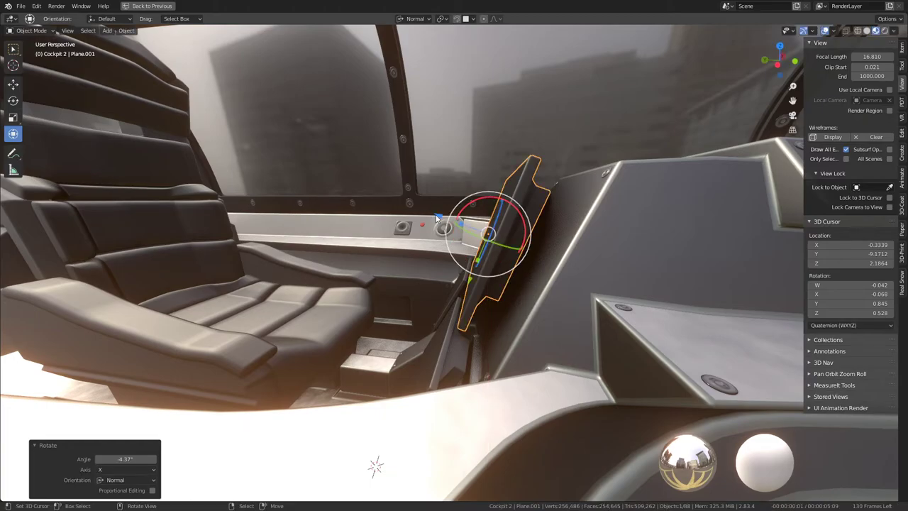
{"action": "mouse_move", "coordinate": [429, 218]}
{"action": "middle_mouse_down"}
{"action": "mouse_move", "coordinate": [550, 217]}
{"action": "mouse_move", "coordinate": [497, 240]}
{"action": "mouse_move", "coordinate": [596, 237]}
{"action": "mouse_move", "coordinate": [589, 268]}
{"action": "mouse_move", "coordinate": [532, 258]}
{"action": "mouse_move", "coordinate": [496, 233]}
{"action": "mouse_move", "coordinate": [560, 238]}
{"action": "middle_mouse_up"}
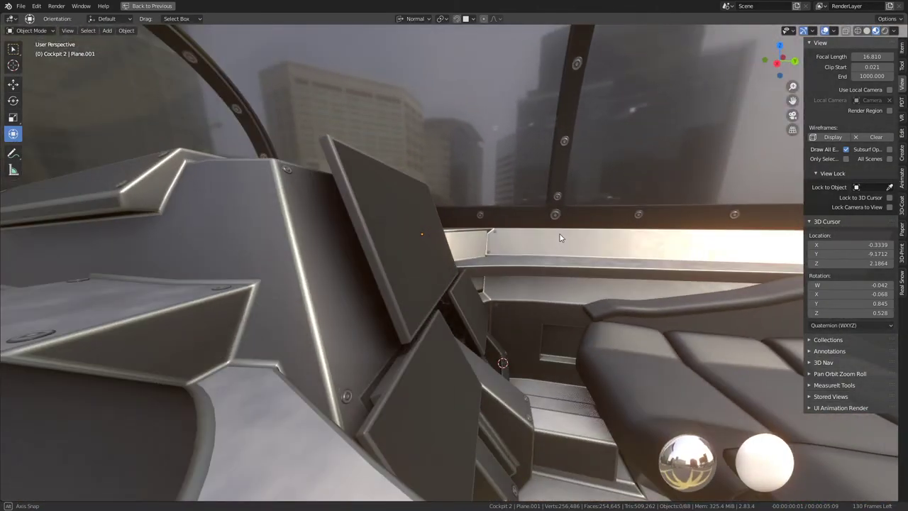
Tilt the other side screen panel by -3.1°.
{"action": "left_click", "coordinate": [447, 239]}
{"action": "mouse_move", "coordinate": [447, 239]}
{"action": "middle_mouse_down"}
{"action": "mouse_move", "coordinate": [465, 234]}
{"action": "mouse_move", "coordinate": [438, 233]}
{"action": "middle_mouse_up"}
{"action": "scroll", "coordinate": [438, 233], "scroll_direction": "up", "scroll_amount": 4}
{"action": "middle_click_drag", "start_coordinate": [463, 320], "coordinate": [446, 232], "text": "alt"}
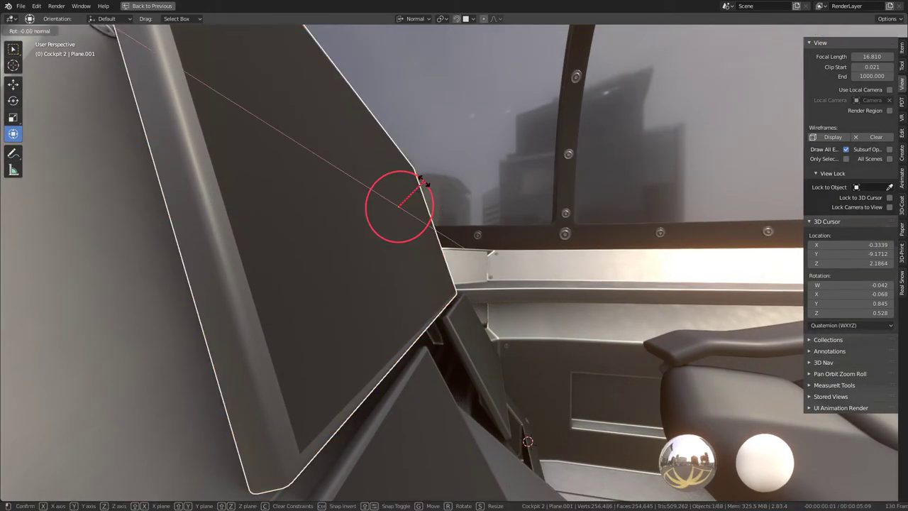
{"action": "left_click", "coordinate": [460, 276]}
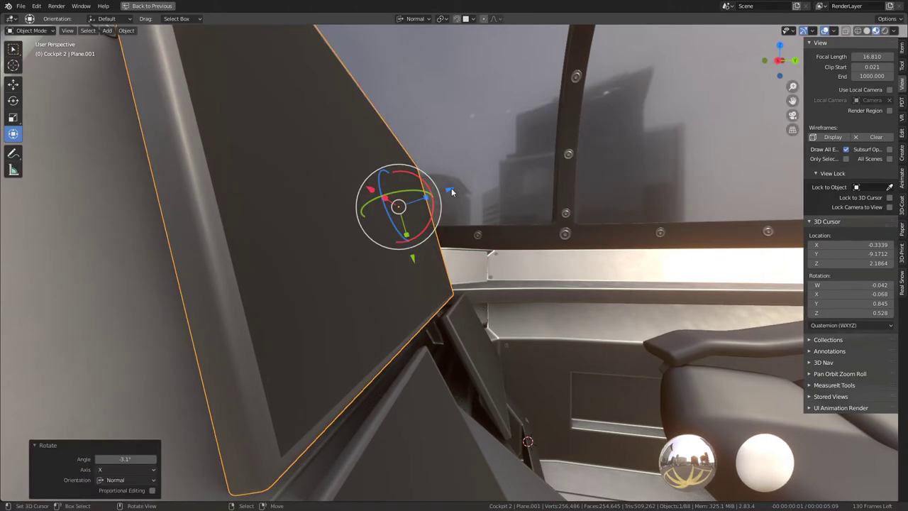
Cancel the pending geometry moves and return to Object Mode.
{"action": "right_click", "coordinate": [531, 184]}
{"action": "mouse_move", "coordinate": [531, 184]}
{"action": "middle_mouse_down", "text": "alt"}
{"action": "mouse_move", "coordinate": [462, 175]}
{"action": "mouse_move", "coordinate": [450, 197]}
{"action": "mouse_move", "coordinate": [270, 203]}
{"action": "mouse_move", "coordinate": [502, 205]}
{"action": "mouse_move", "coordinate": [486, 214]}
{"action": "middle_mouse_up", "text": "alt"}
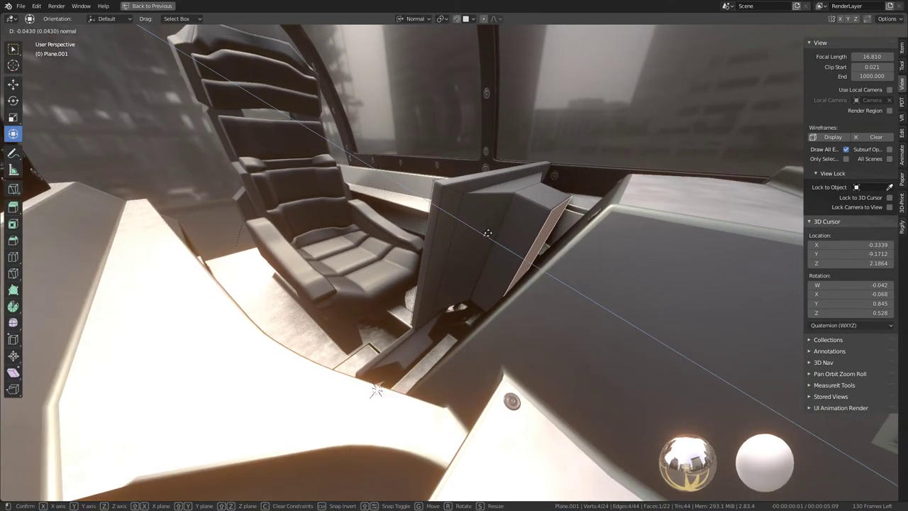
{"action": "right_click", "coordinate": [508, 244]}
{"action": "key", "text": "Tab"}
{"action": "mouse_move", "coordinate": [508, 244]}
{"action": "middle_mouse_down"}
{"action": "mouse_move", "coordinate": [405, 244]}
{"action": "mouse_move", "coordinate": [564, 233]}
{"action": "mouse_move", "coordinate": [678, 202]}
{"action": "mouse_move", "coordinate": [718, 260]}
{"action": "mouse_move", "coordinate": [758, 290]}
{"action": "mouse_move", "coordinate": [626, 295]}
{"action": "mouse_move", "coordinate": [518, 234]}
{"action": "mouse_move", "coordinate": [548, 215]}
{"action": "mouse_move", "coordinate": [518, 219]}
{"action": "mouse_move", "coordinate": [513, 193]}
{"action": "mouse_move", "coordinate": [471, 189]}
{"action": "mouse_move", "coordinate": [504, 190]}
{"action": "mouse_move", "coordinate": [539, 210]}
{"action": "middle_mouse_up"}
{"action": "scroll", "coordinate": [516, 208], "scroll_direction": "down", "scroll_amount": 2}
{"action": "mouse_move", "coordinate": [518, 299]}
{"action": "middle_mouse_down"}
{"action": "mouse_move", "coordinate": [622, 294]}
{"action": "mouse_move", "coordinate": [631, 302]}
{"action": "mouse_move", "coordinate": [622, 252]}
{"action": "mouse_move", "coordinate": [675, 231]}
{"action": "mouse_move", "coordinate": [630, 283]}
{"action": "mouse_move", "coordinate": [541, 301]}
{"action": "mouse_move", "coordinate": [536, 291]}
{"action": "middle_mouse_up"}
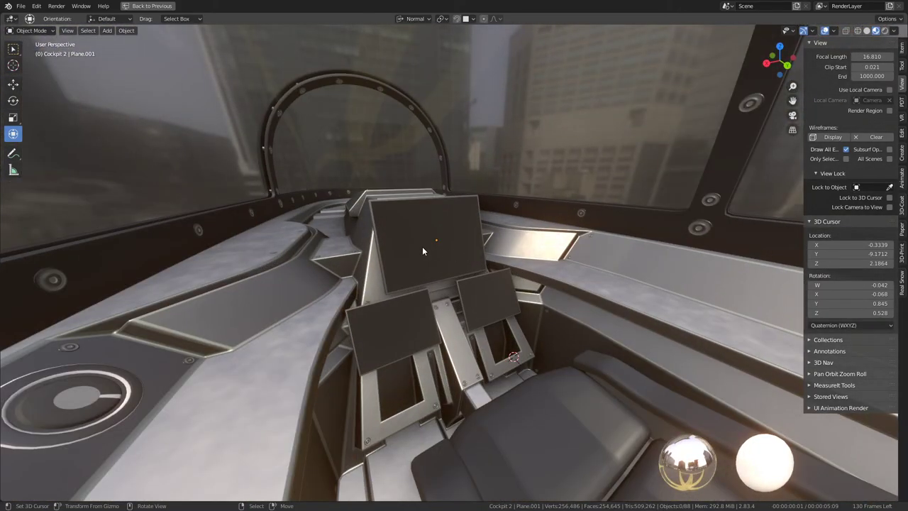
Save the scene as Futuristic_combat_jet_Linked_Objects_blend21.blend from the File menu.
{"action": "middle_click_drag", "start_coordinate": [423, 250], "coordinate": [381, 250]}
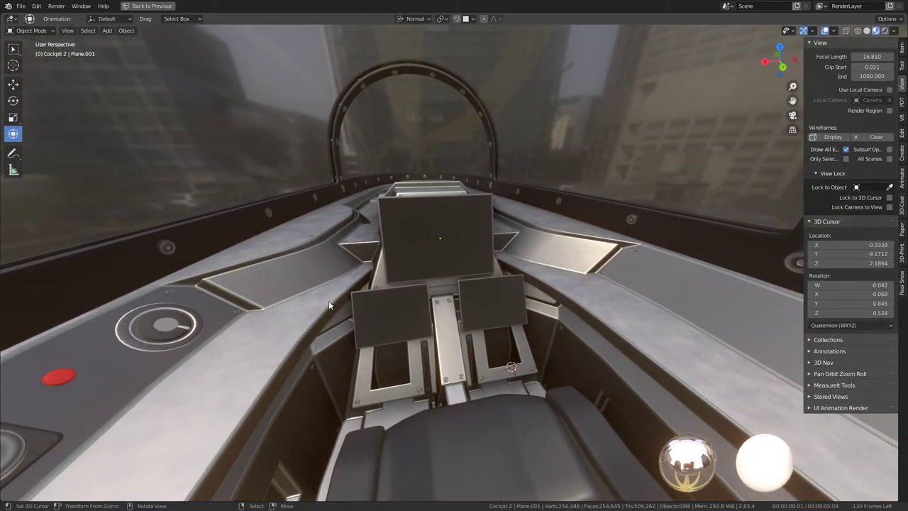
{"action": "mouse_move", "coordinate": [370, 287]}
{"action": "middle_mouse_down"}
{"action": "mouse_move", "coordinate": [272, 295]}
{"action": "mouse_move", "coordinate": [365, 266]}
{"action": "mouse_move", "coordinate": [295, 130]}
{"action": "middle_mouse_up"}
{"action": "left_click", "coordinate": [20, 6]}
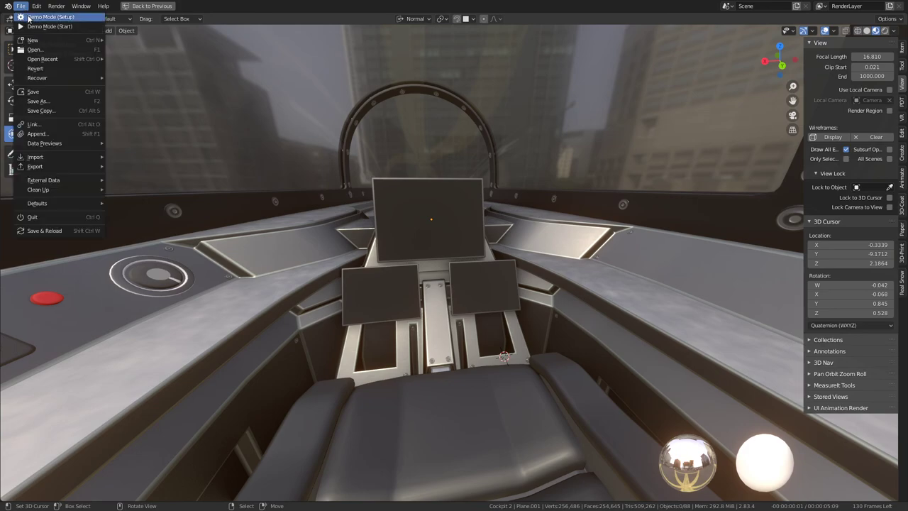
{"action": "left_click", "coordinate": [39, 92]}
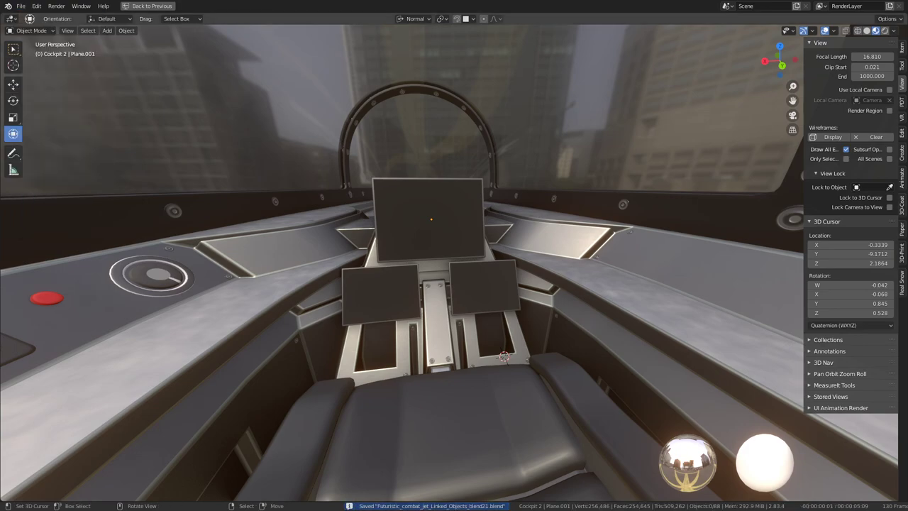